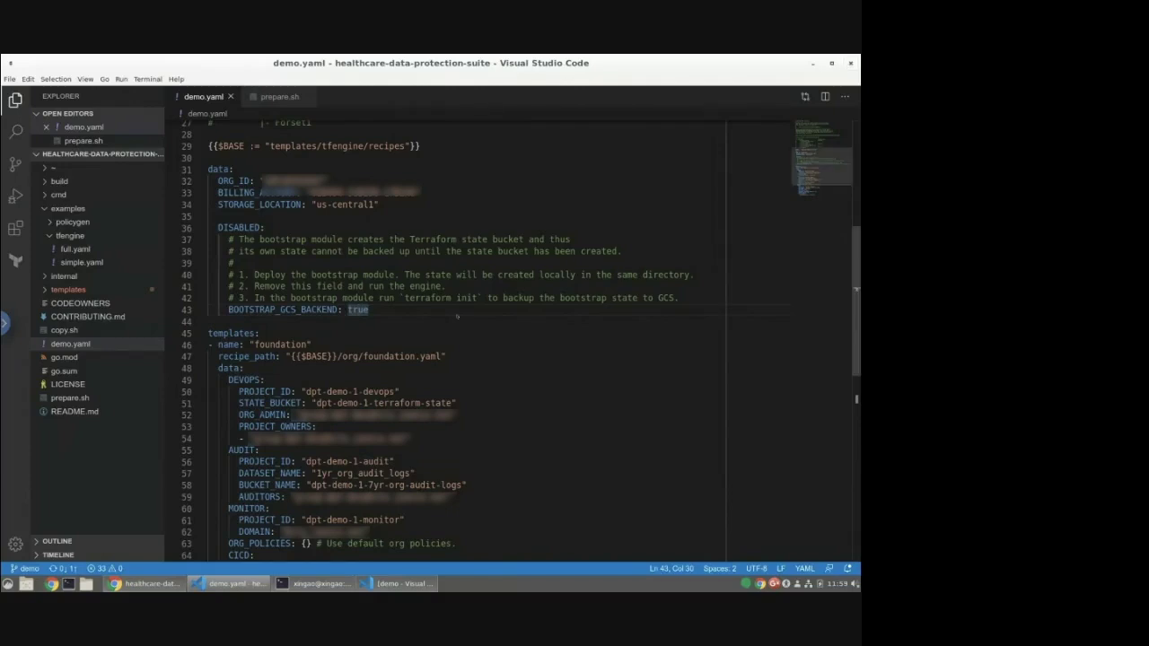
In the terminal session for ~/gitrepos/demo, list the directory contents and show the configured git remotes with their URLs.
scroll(475, 323, "down", 2)
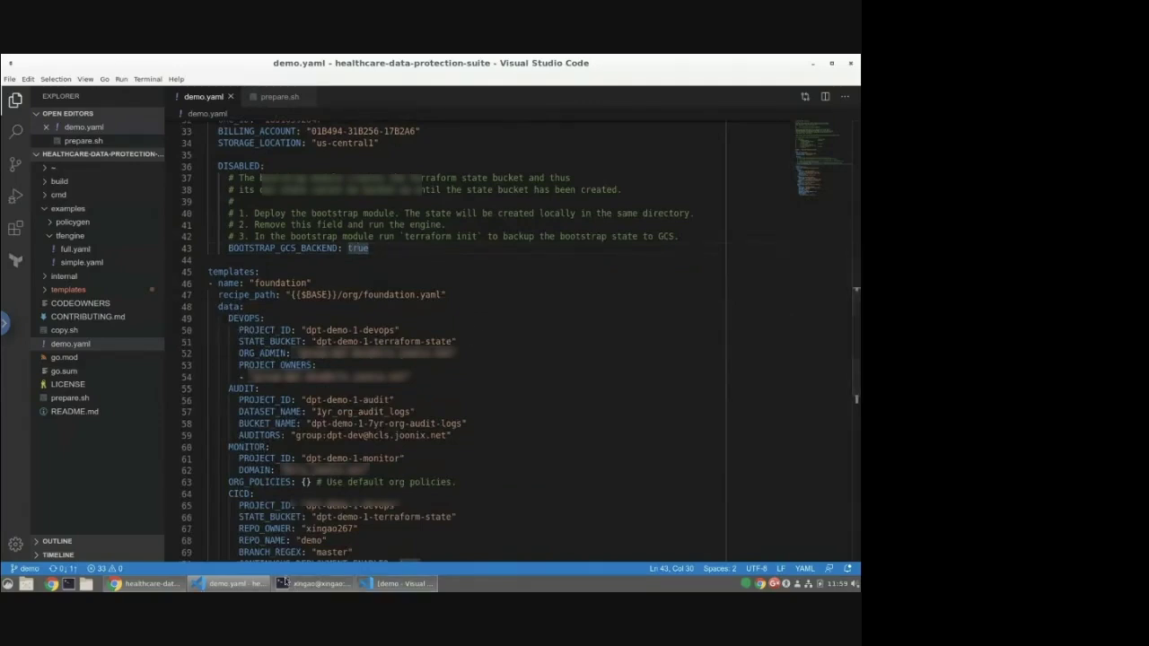
left_click(310, 583)
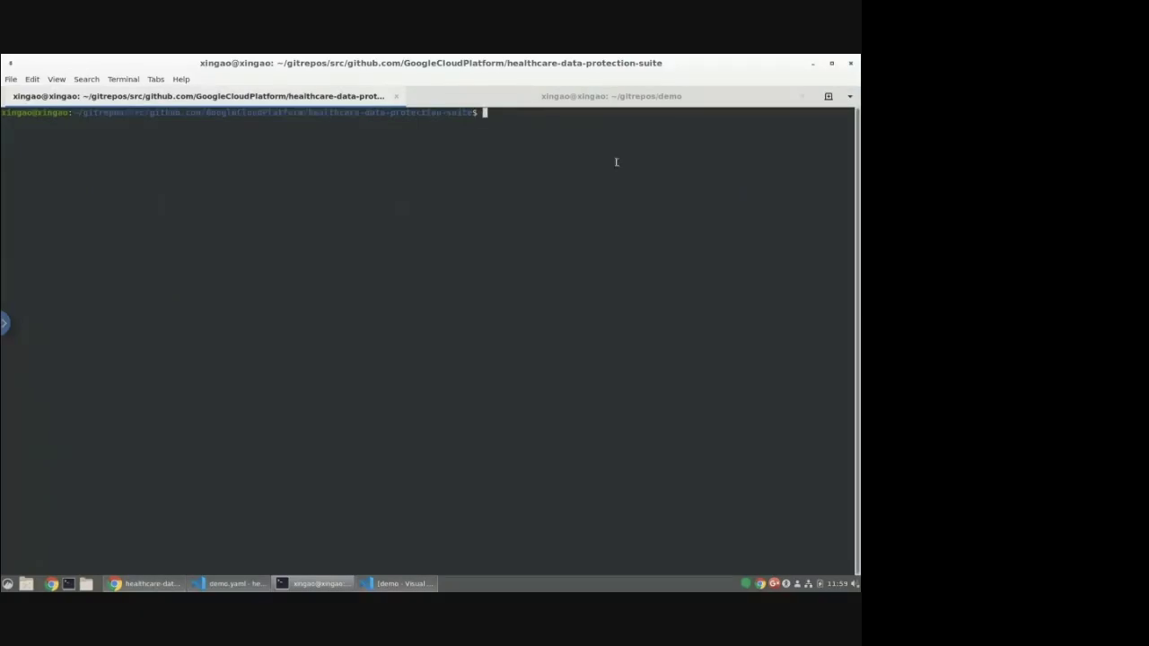
left_click(574, 98)
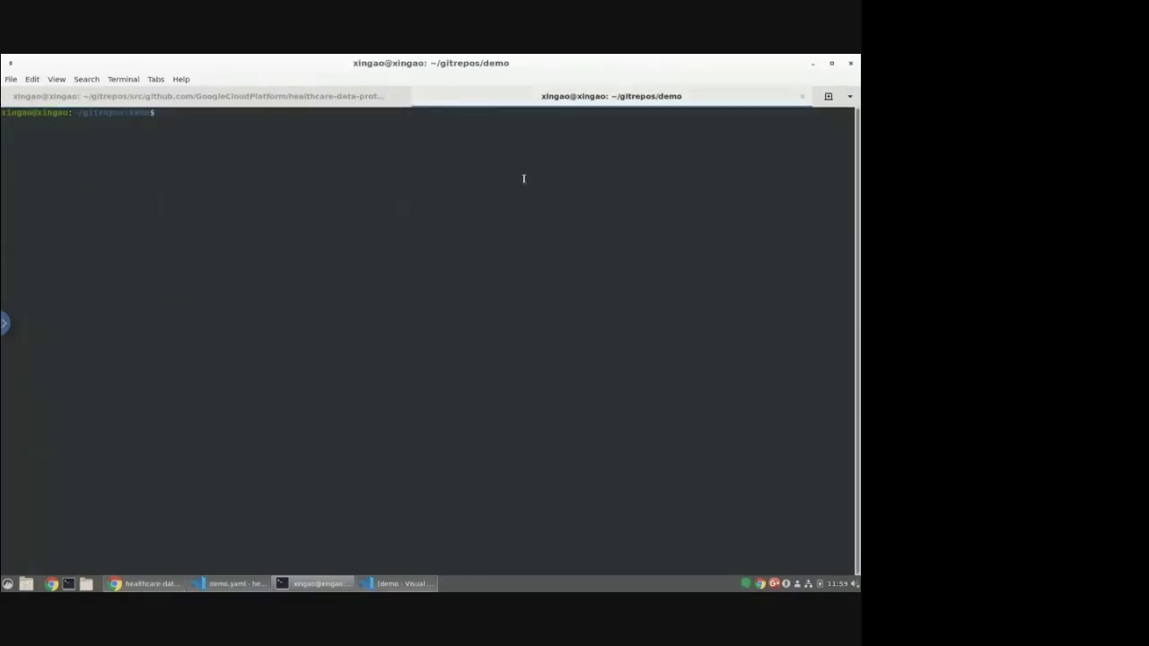
type("ls")
key("Return")
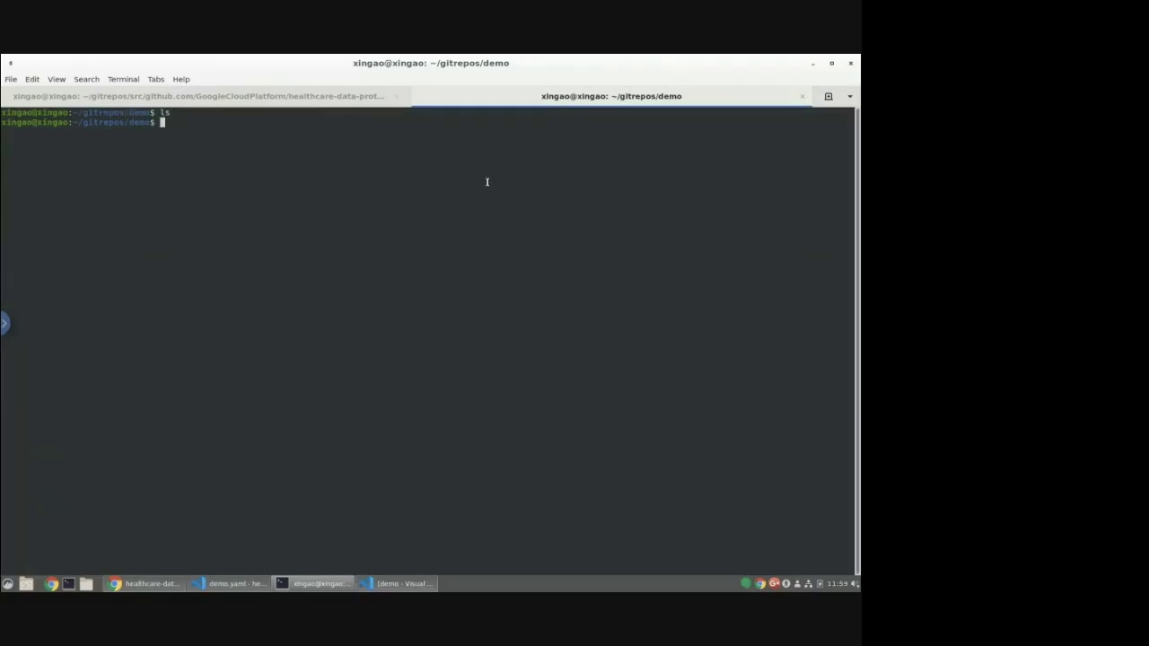
type("git remote -v")
key("Return")
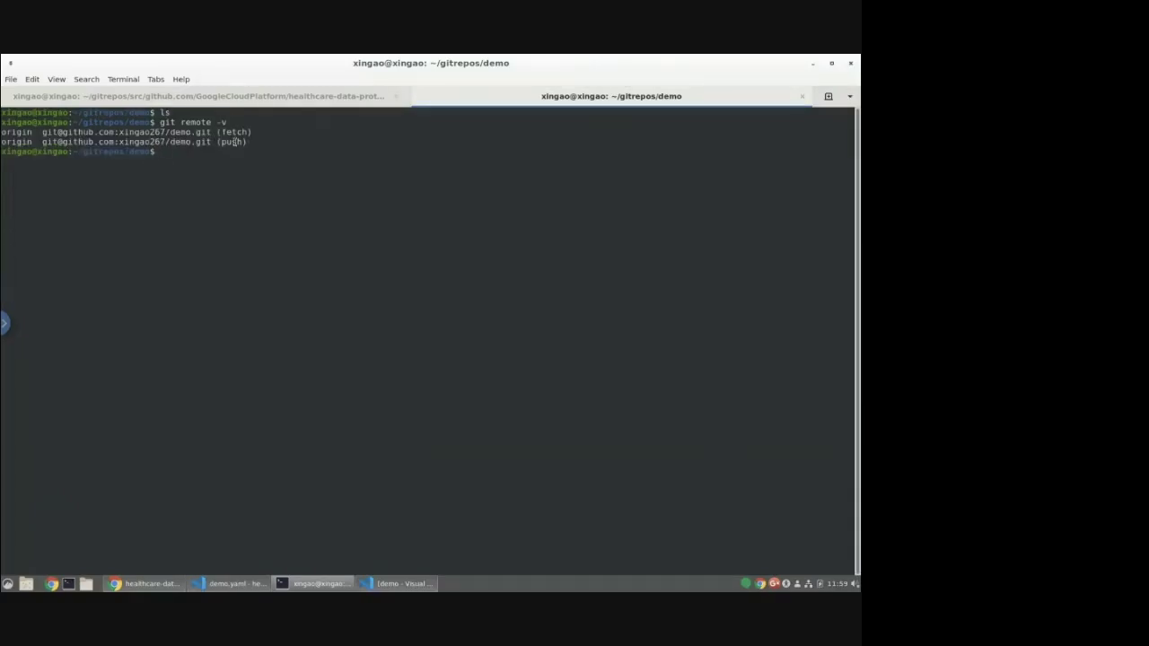
Switch to Chrome and view the demo repository's page on GitHub.
left_click(159, 585)
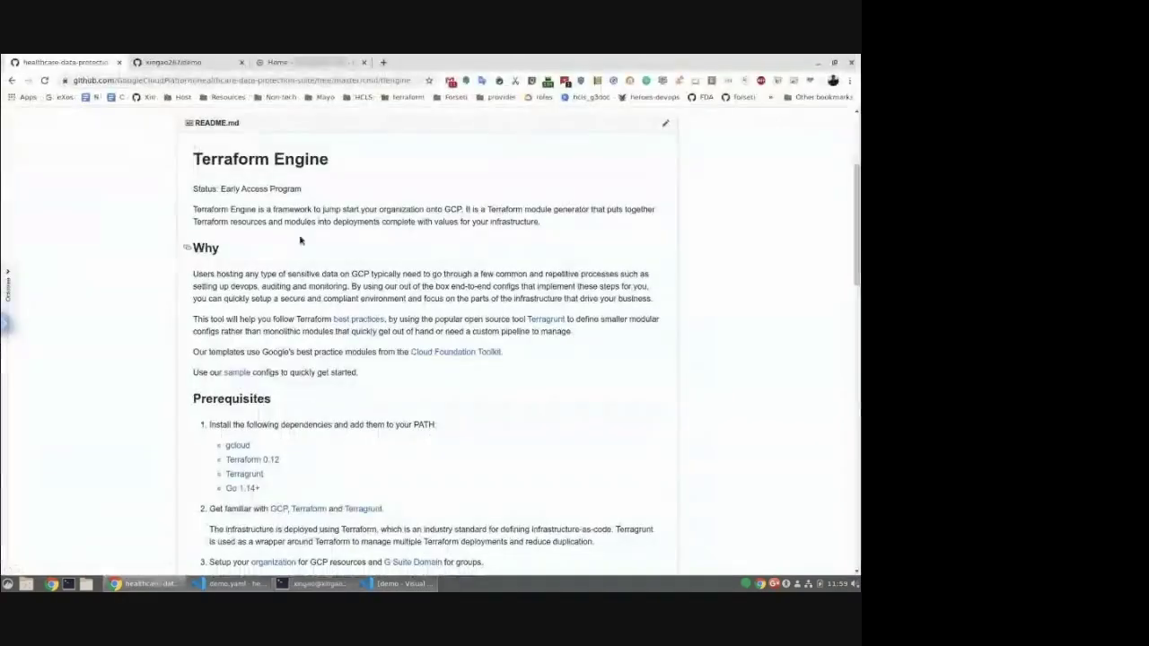
left_click(193, 67)
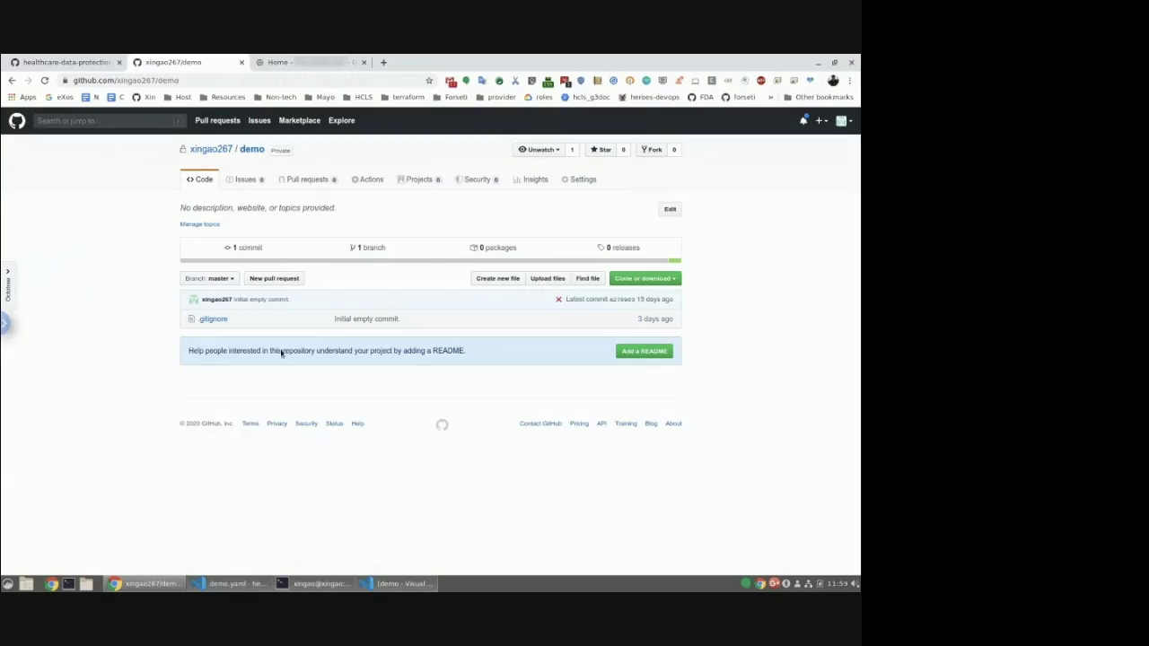
In the terminal's healthcare-data-protection-suite session, recall the command tfengine --config_path=demo.yaml --output_path=~/gitrepos/demo from the history.
left_click(300, 585)
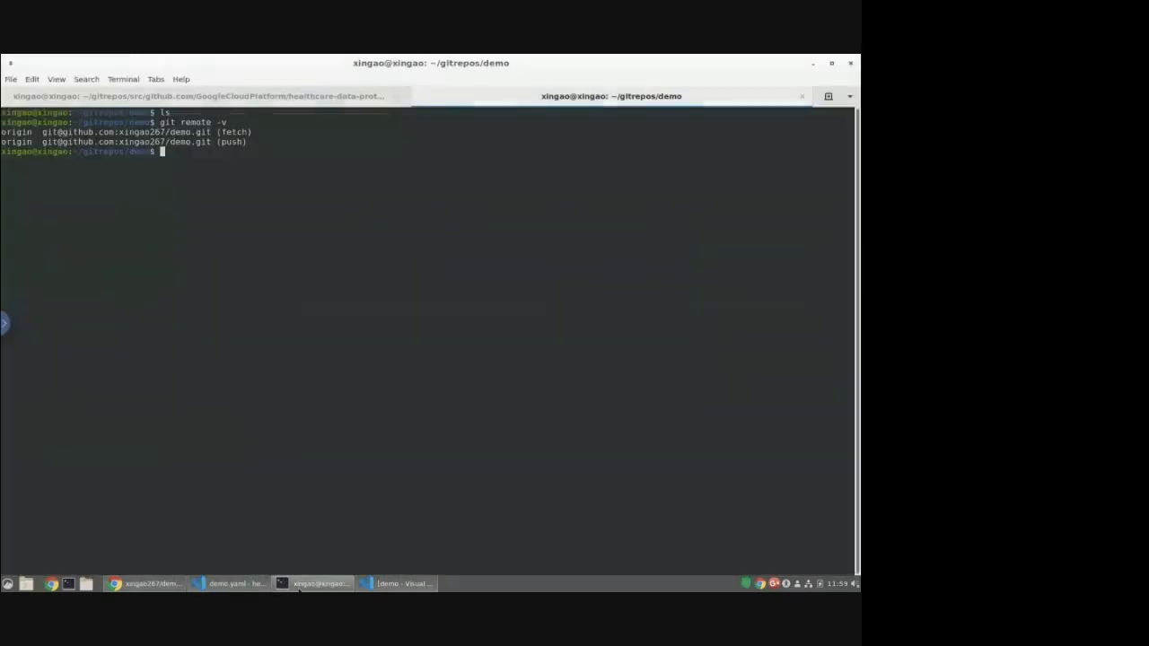
left_click(311, 102)
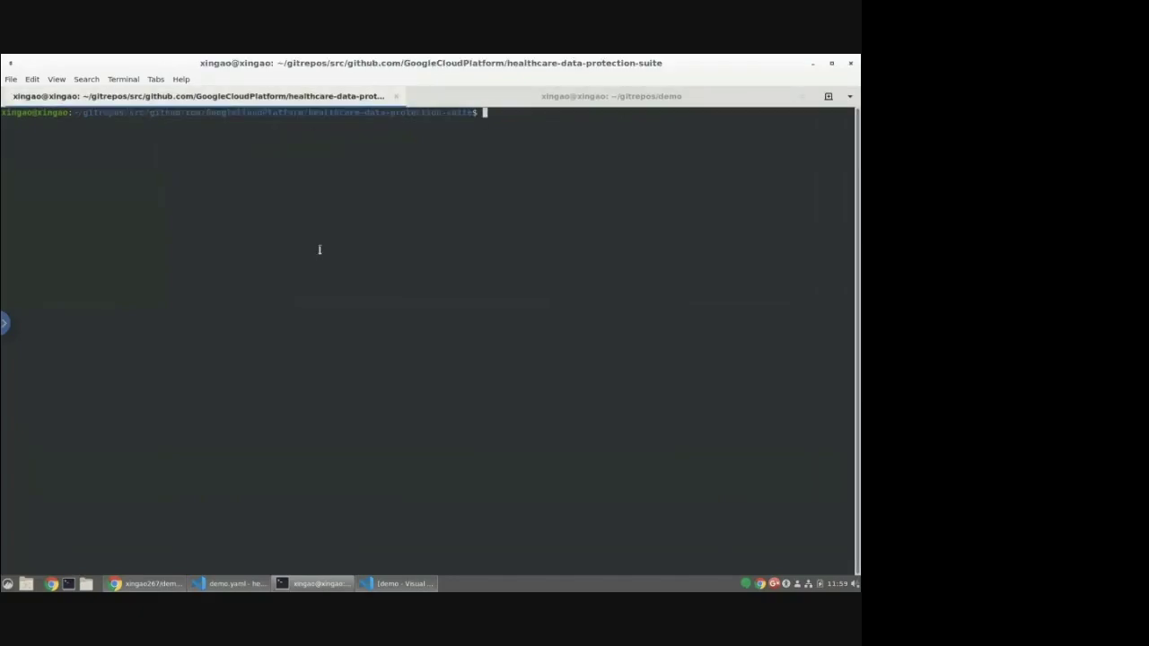
key("ctrl+r")
type("tf")
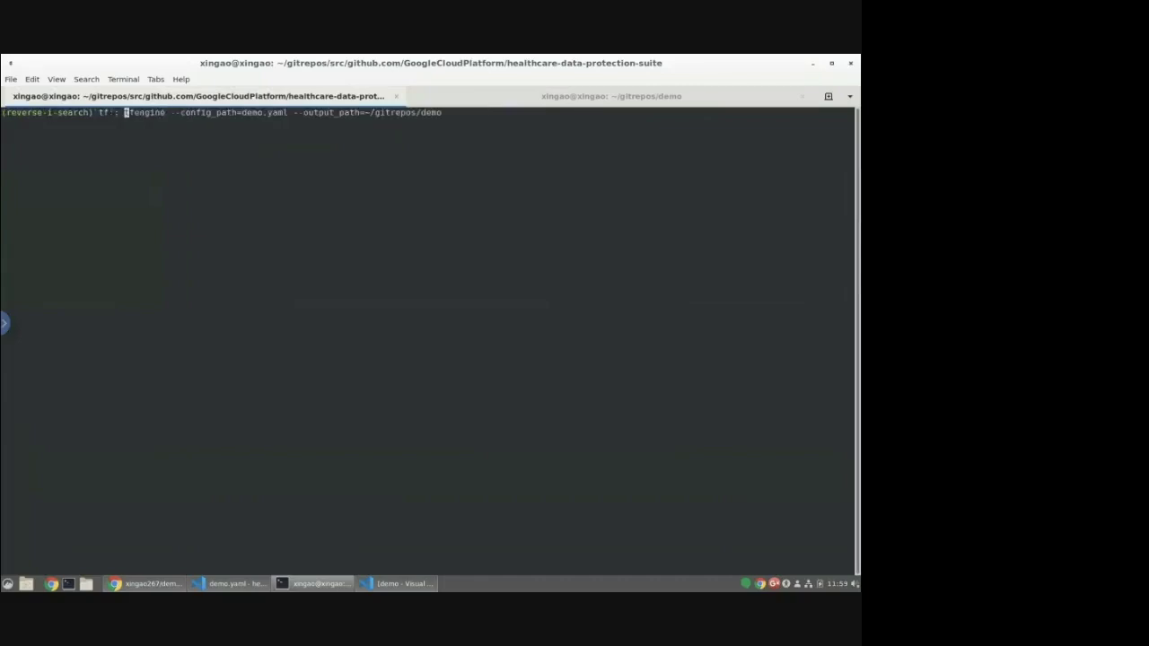
key("Right")
key("Right")
key("Right")
key("Right")
key("Right")
key("Right")
key("Right")
key("Right")
key("Right")
key("Right")
key("Right")
key("Right")
key("Right")
key("Right")
key("Right")
key("Right")
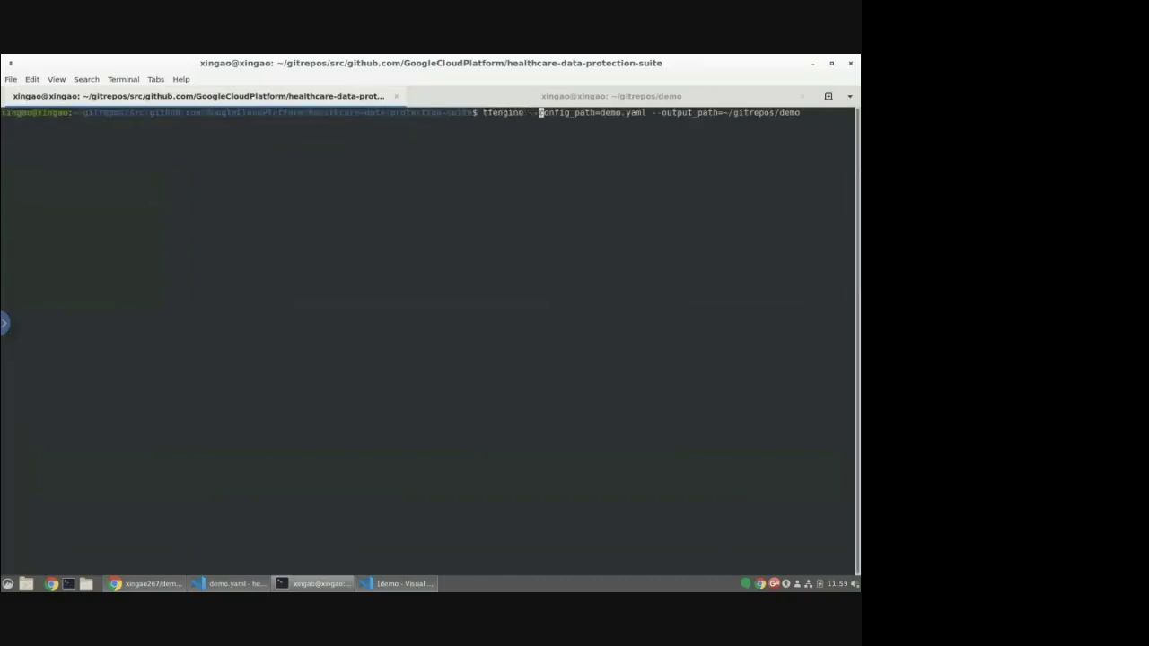
key("Right")
key("Right")
key("Right")
key("Right")
key("Right")
key("Right")
key("Right")
key("Right")
key("Right")
key("Right")
key("Right")
key("Right")
key("Right")
key("Right")
key("Right")
key("Right")
key("Right")
key("Right")
key("Right")
Check demo.yaml and the demo repository session against the prepared tfengine command, and run it.
left_click(254, 583)
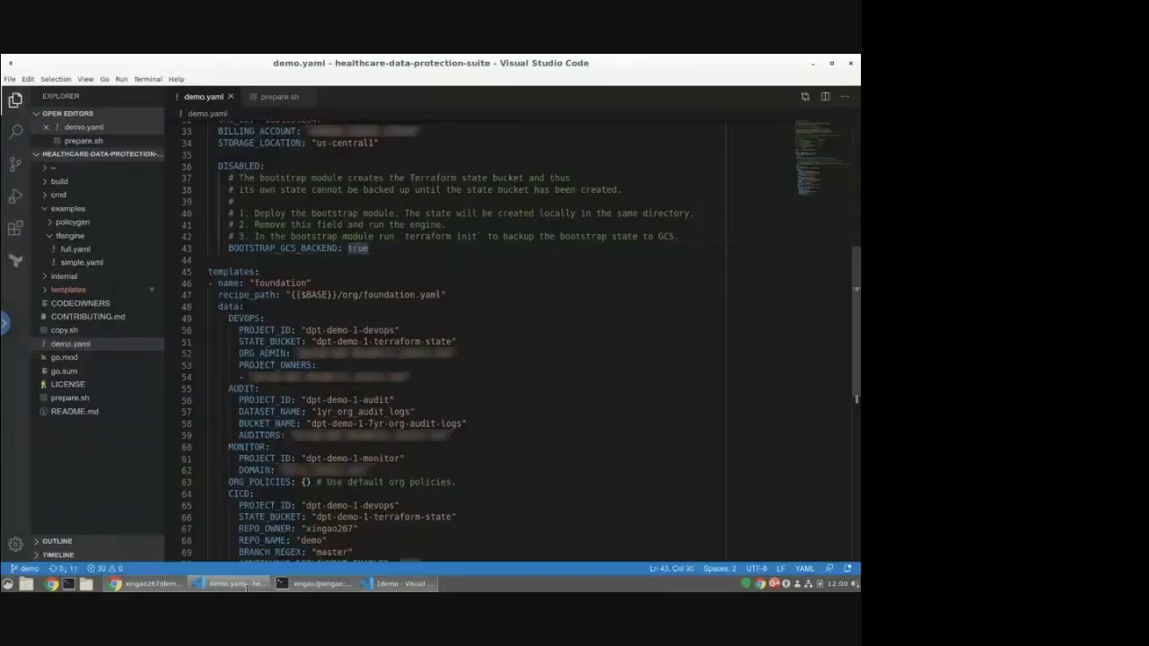
left_click(315, 583)
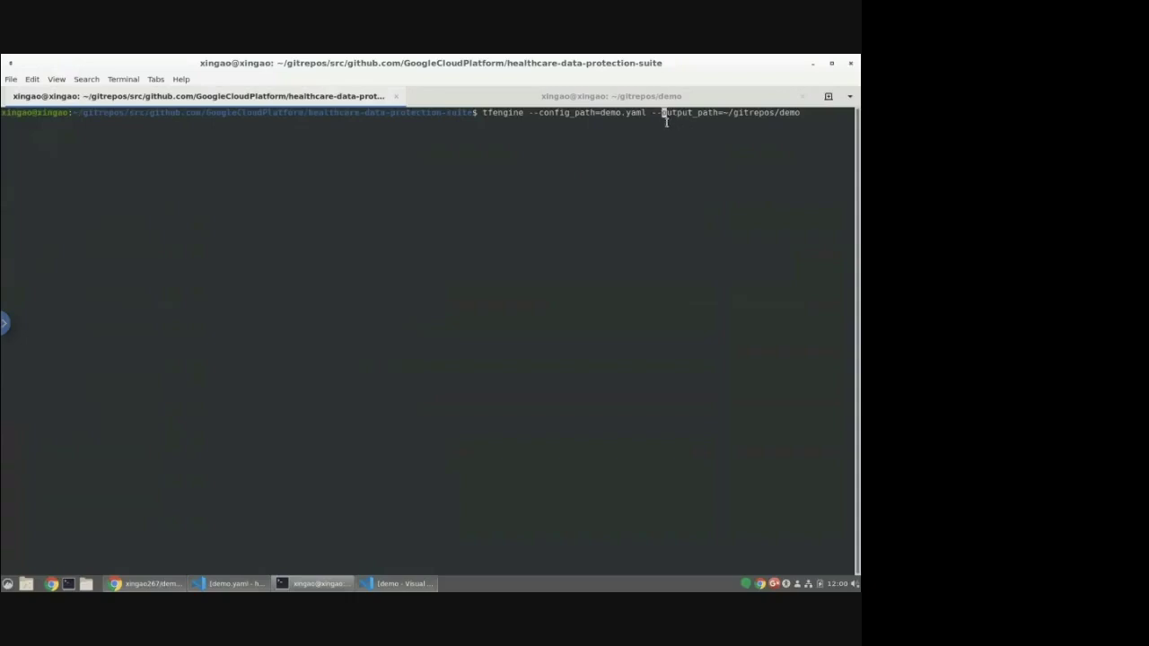
key("ctrl+Left")
key("ctrl+Left")
key("ctrl+Left")
key("ctrl+Left")
key("ctrl+Page_Down")
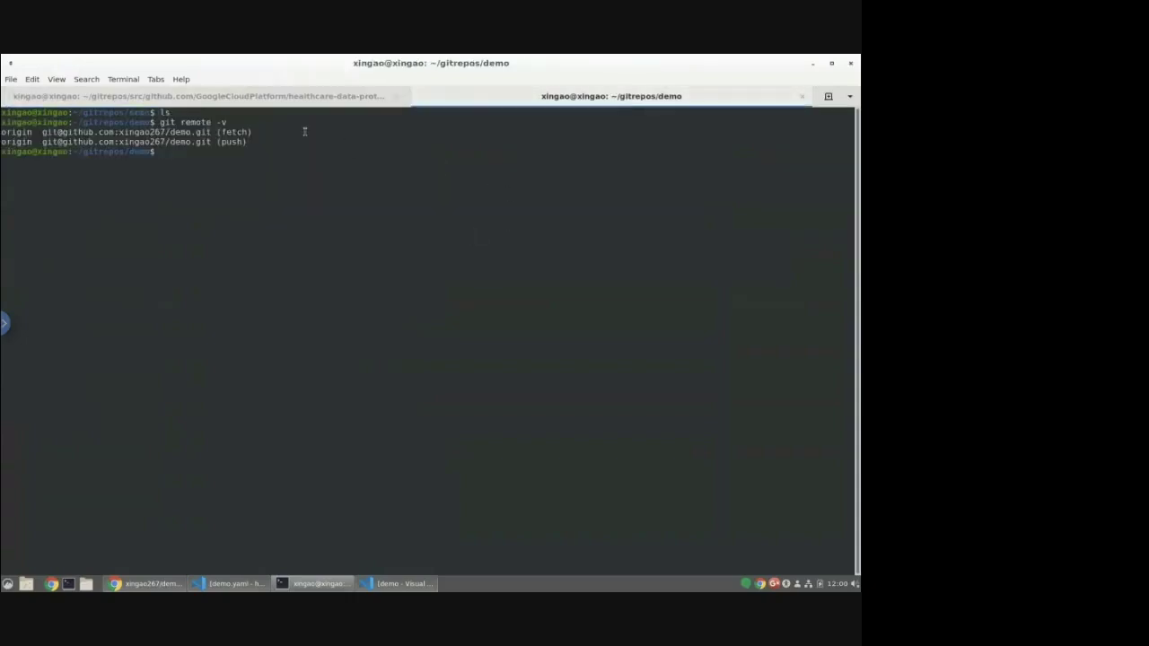
left_click(320, 96)
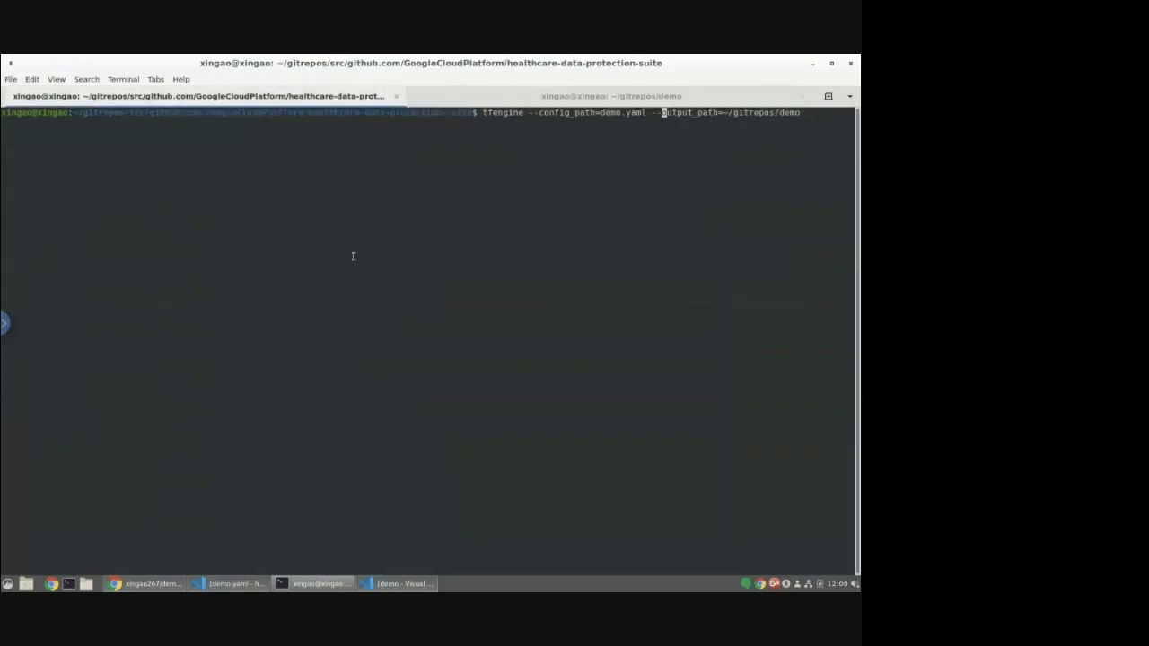
key("Return")
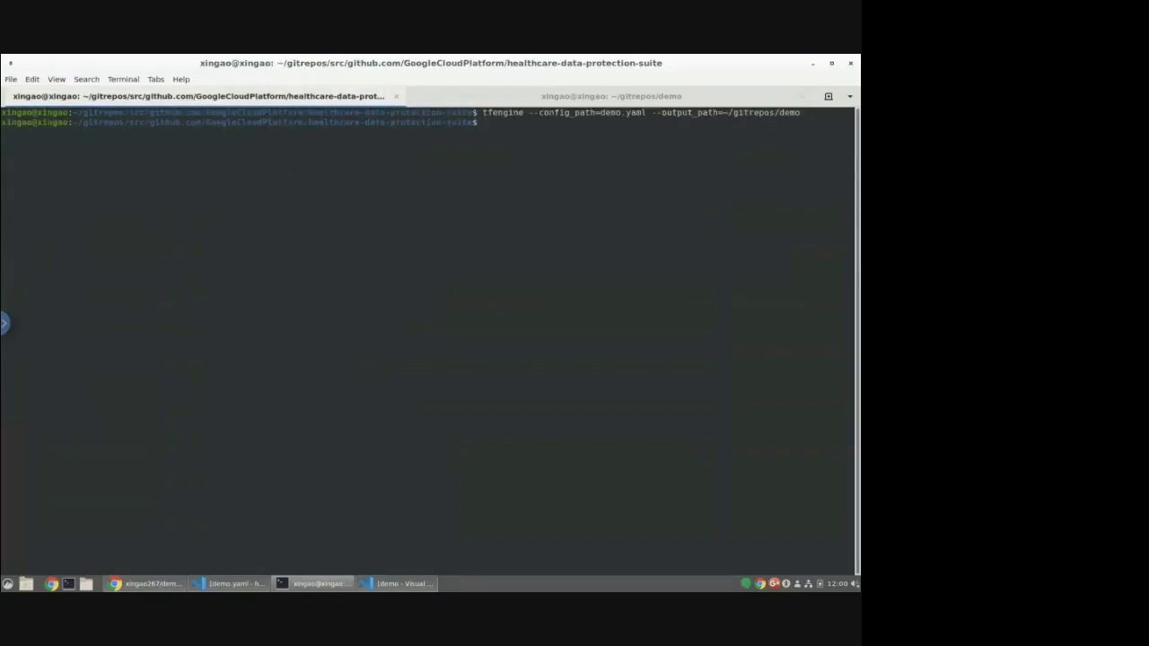
List the generated contents of the ~/gitrepos/demo directory in its terminal session.
left_click(610, 96)
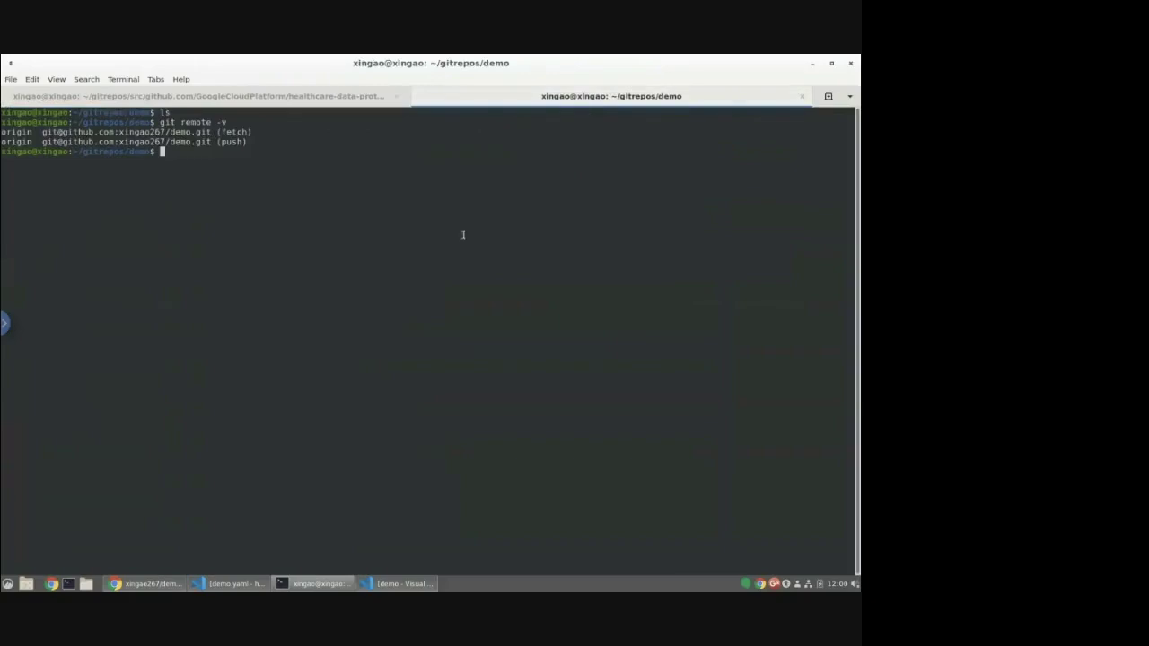
type("ls")
key("Return")
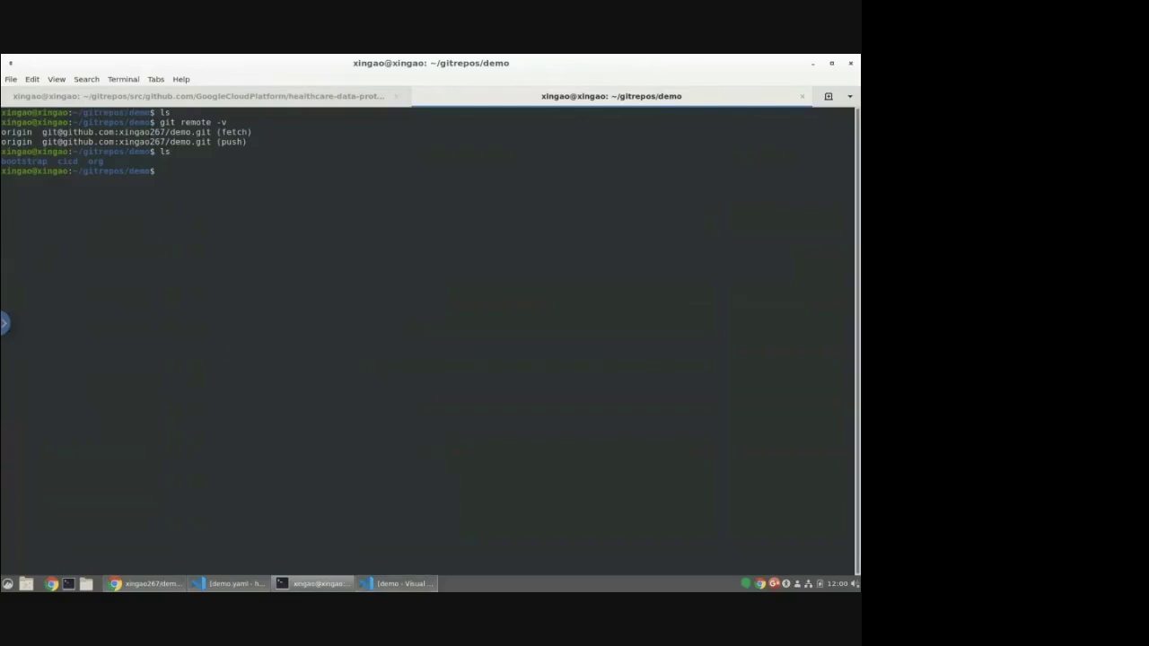
In the demo project's Visual Studio Code window, examine the project, state bucket and IAM resources in bootstrap/main.tf and collapse the bootstrap folder.
left_click(404, 584)
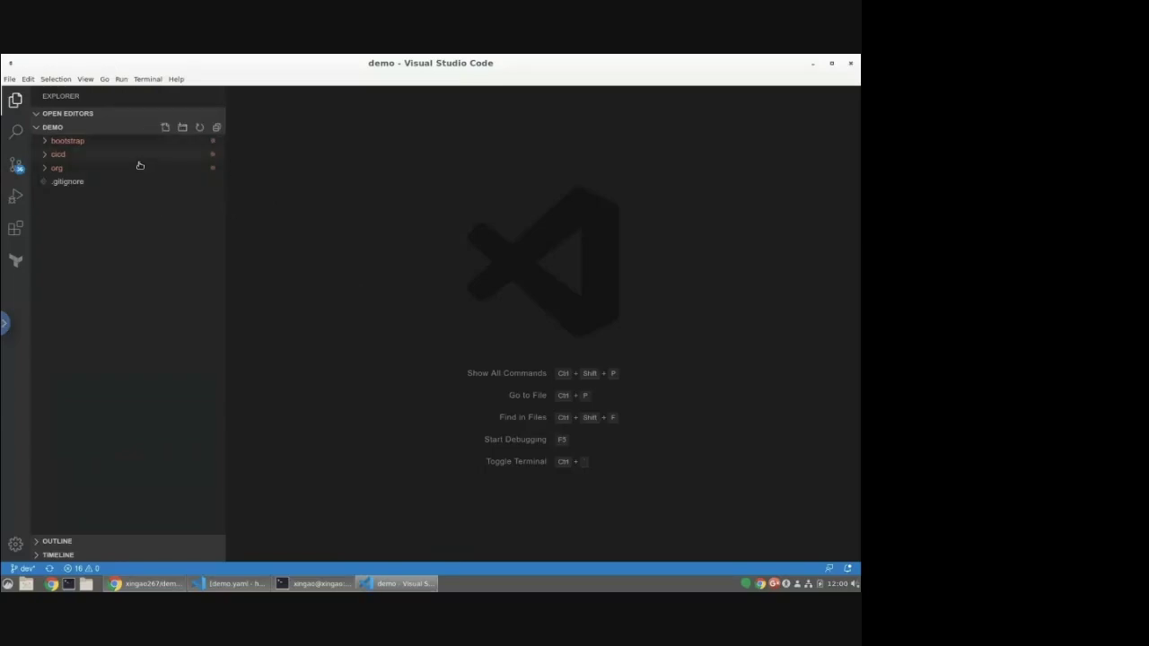
left_click(83, 144)
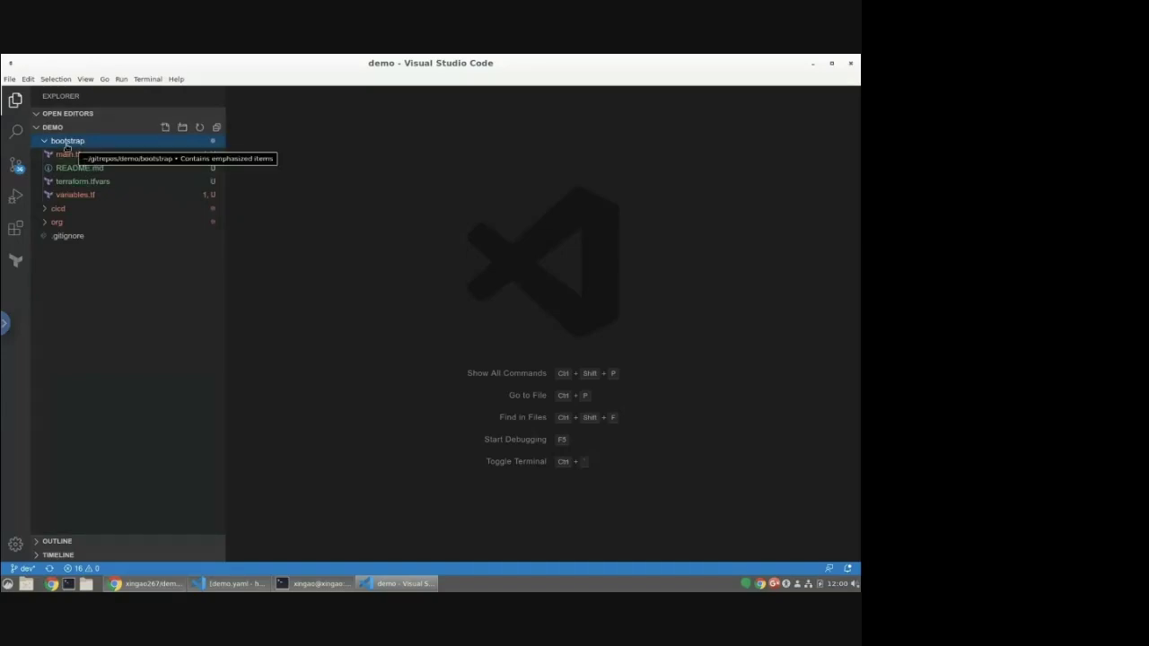
left_click(77, 154)
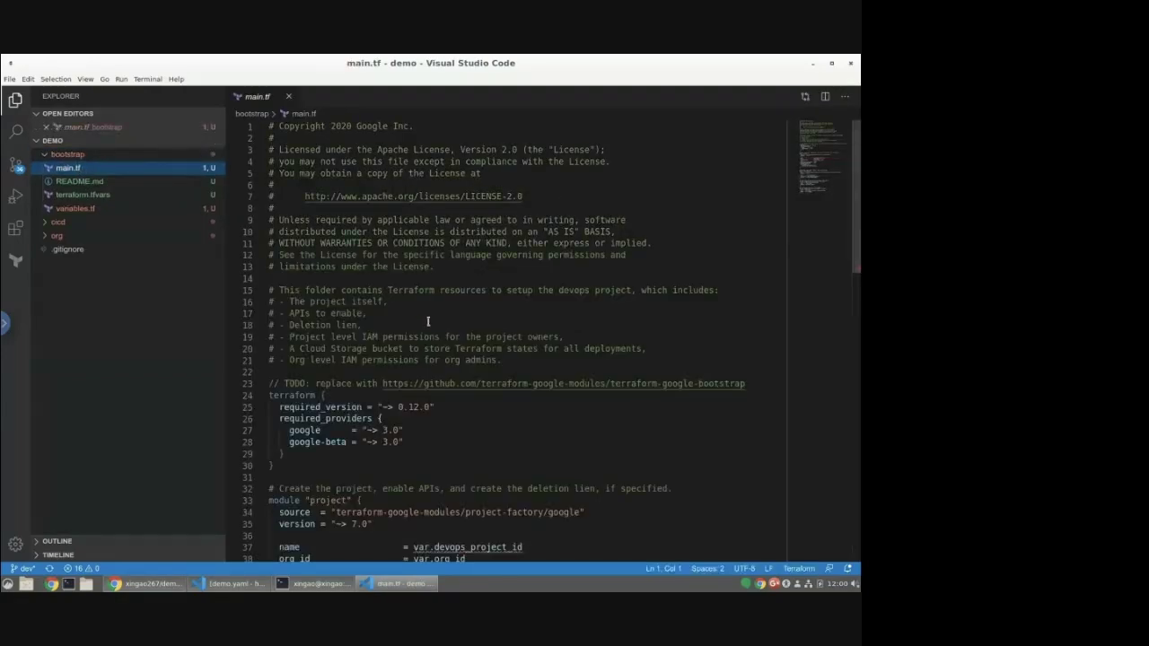
scroll(428, 321, "down", 3)
scroll(427, 321, "down", 6)
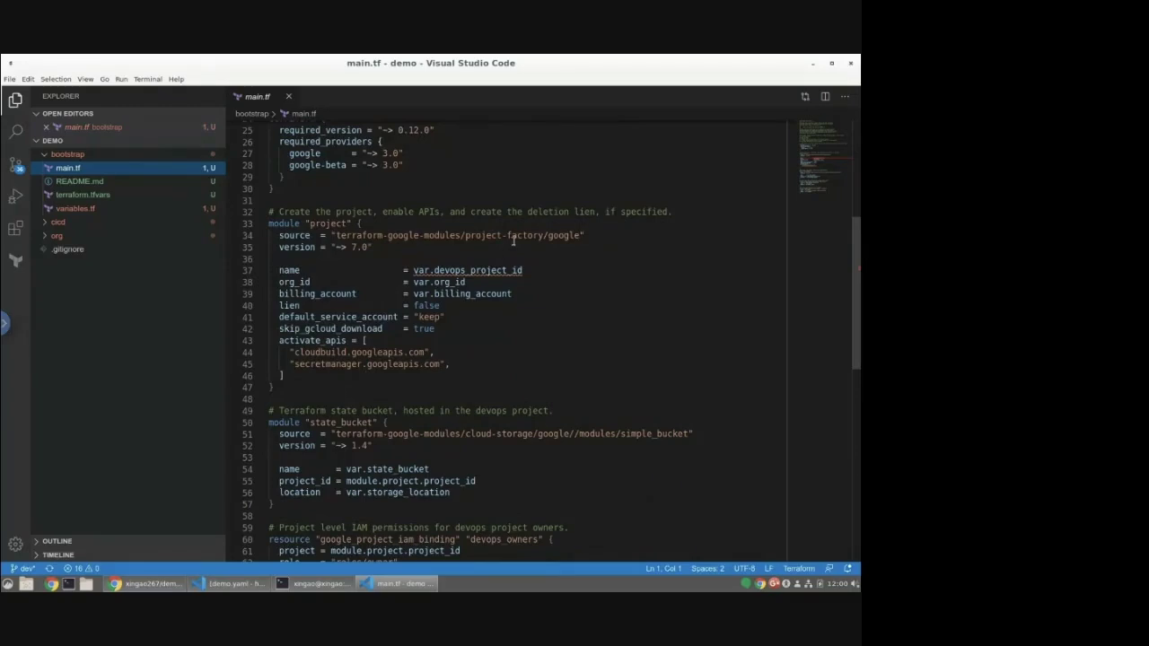
scroll(541, 238, "down", 10)
scroll(541, 239, "up", 4)
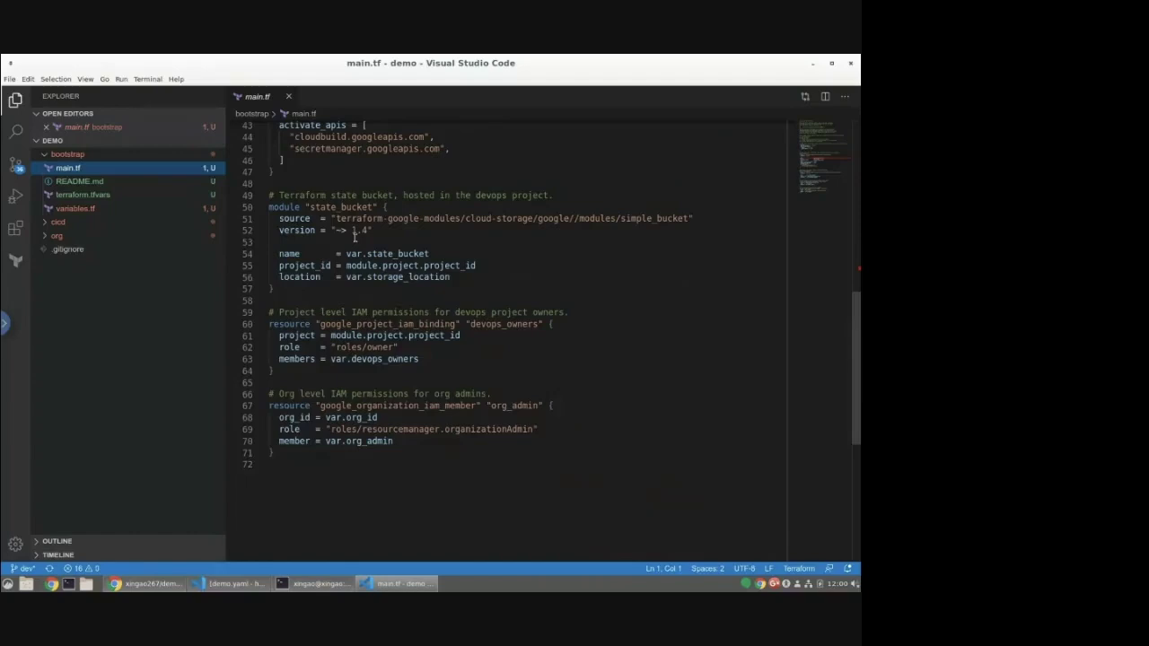
scroll(354, 236, "up", 1)
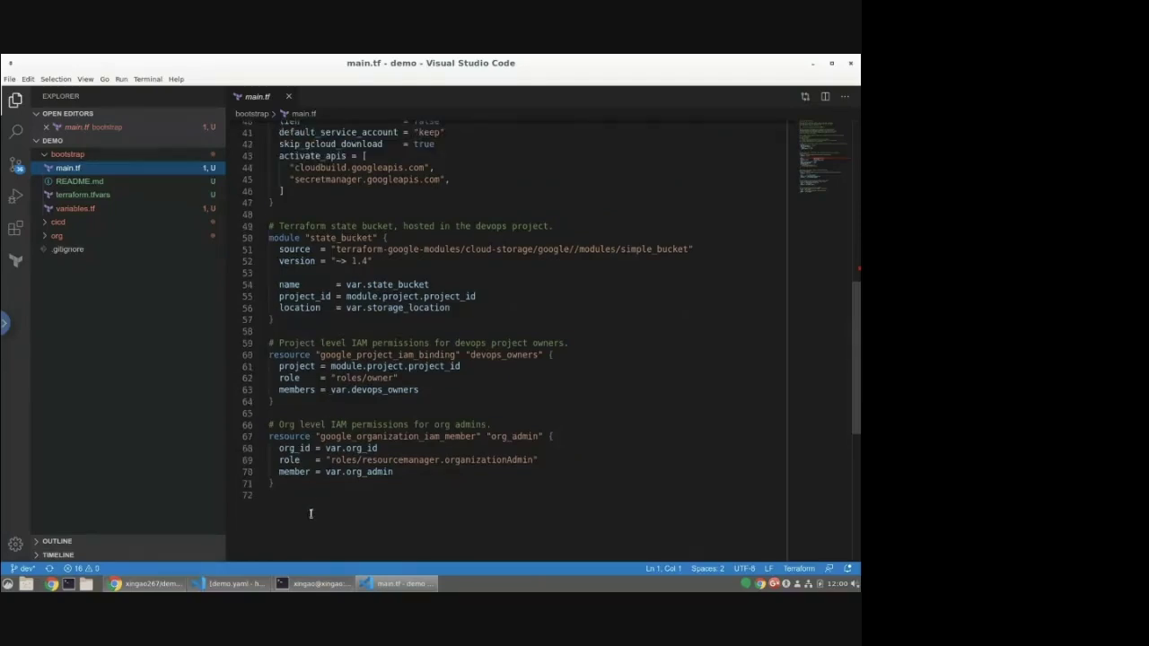
left_click(50, 156)
scroll(334, 306, "up", 3)
scroll(334, 306, "up", 1)
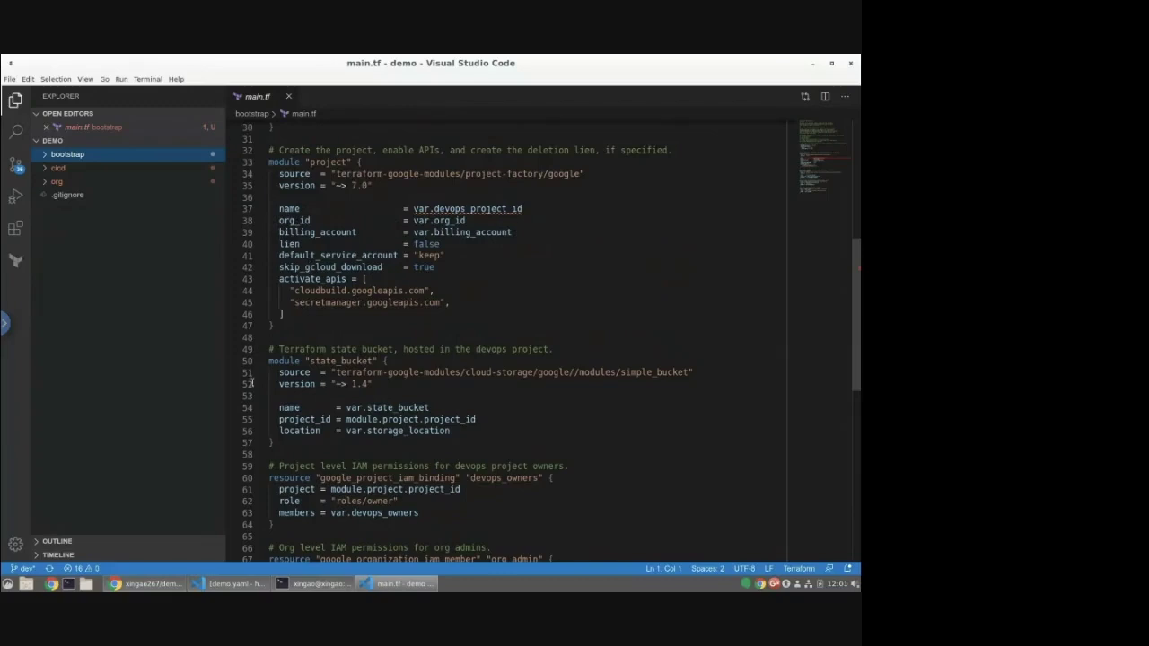
Compare the BOOTSTRAP_GCS_BACKEND setting in demo.yaml with the terraform block in bootstrap/main.tf, and close main.tf.
left_click(231, 584)
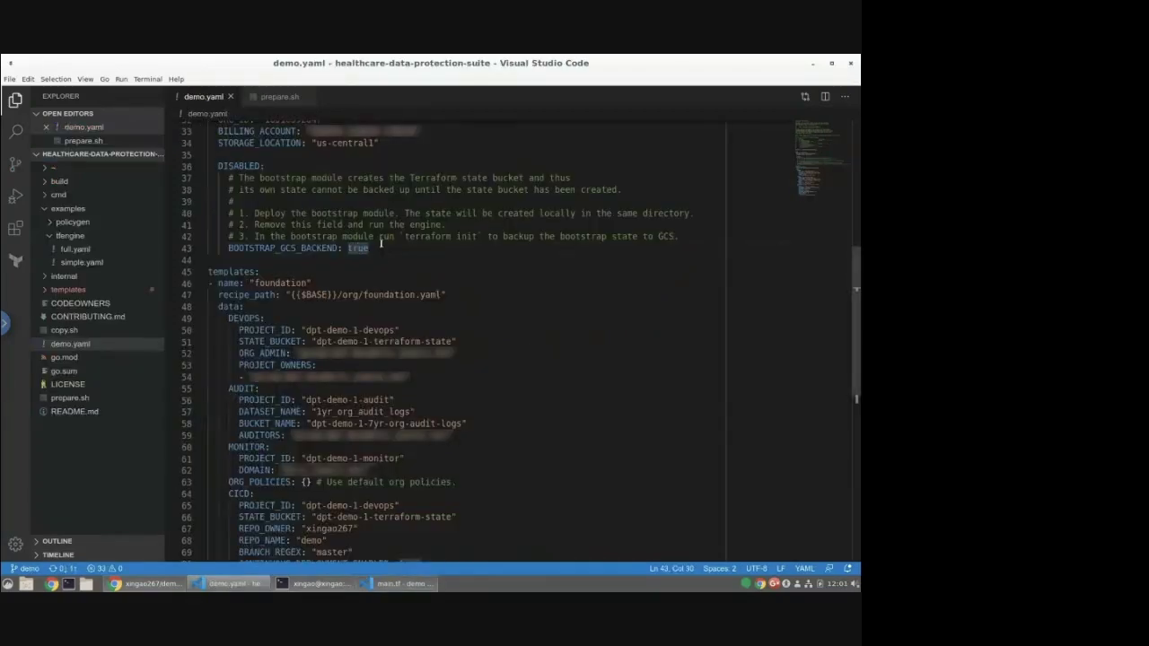
scroll(364, 407, "up", 2)
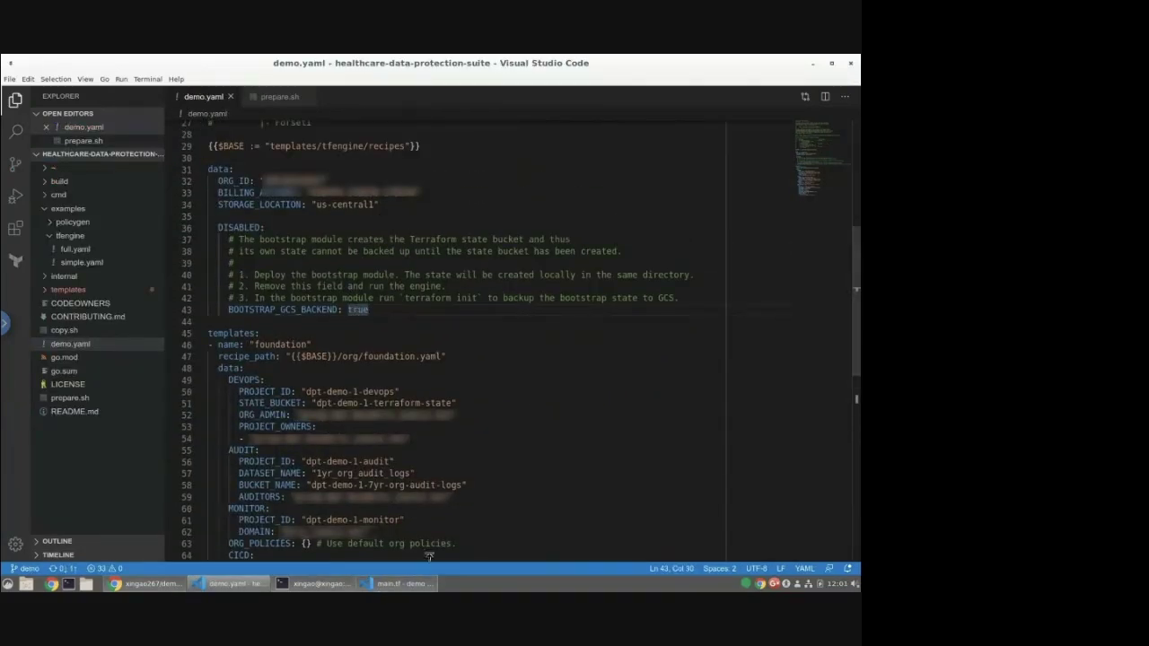
left_click(395, 584)
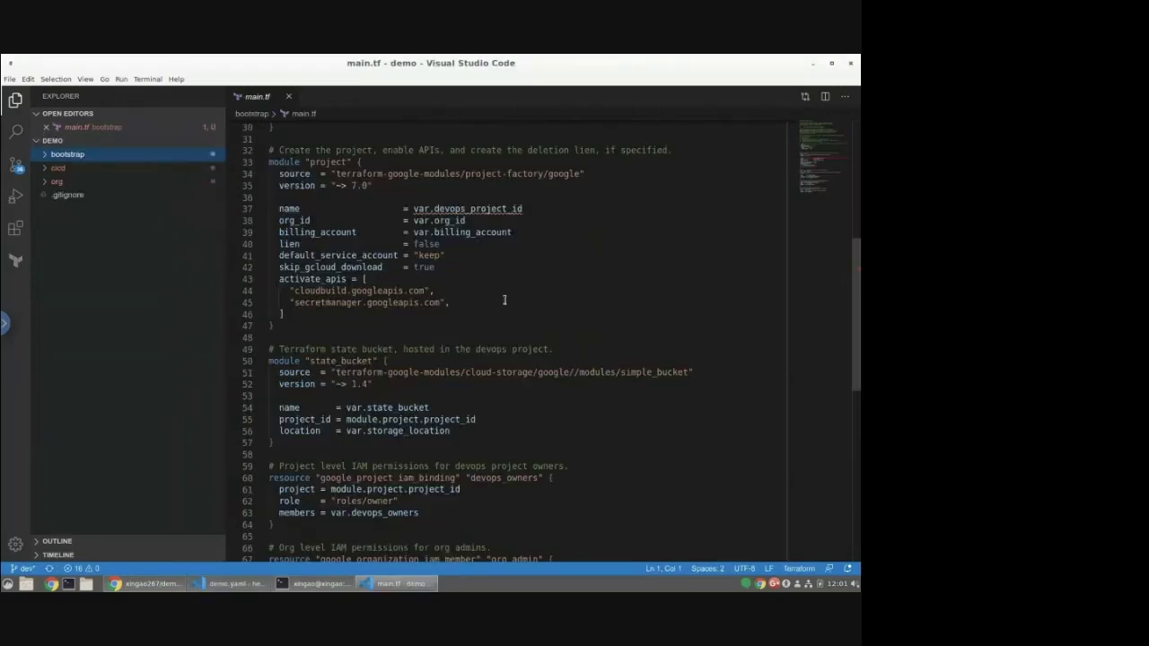
scroll(506, 300, "up", 1)
scroll(434, 261, "up", 3)
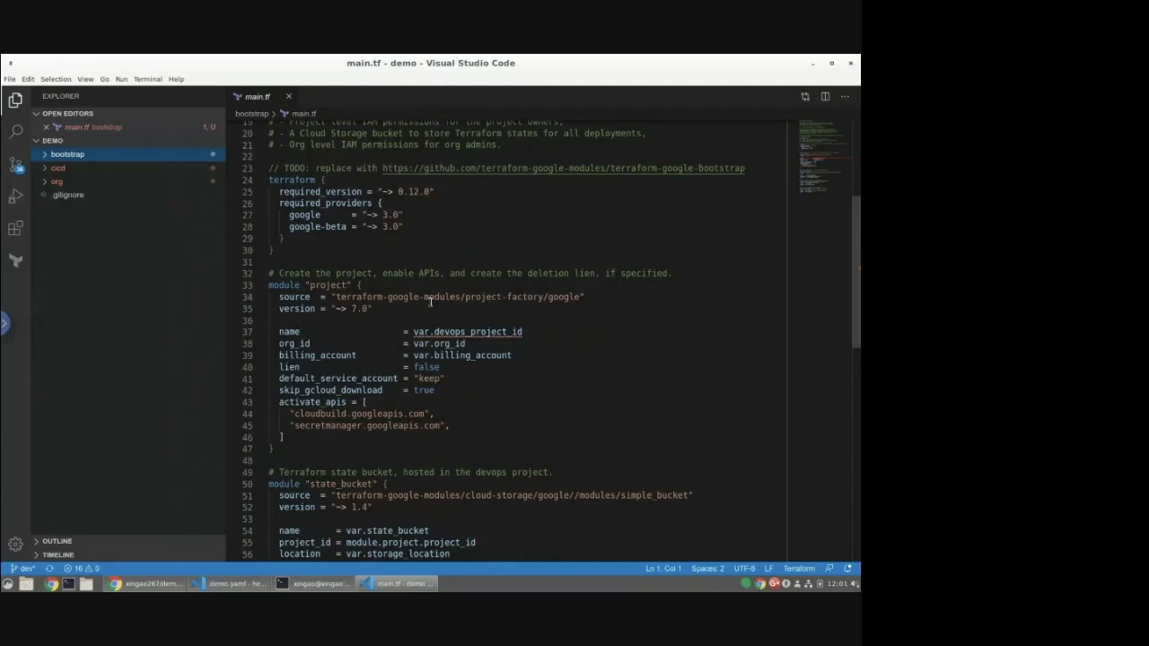
left_click(288, 96)
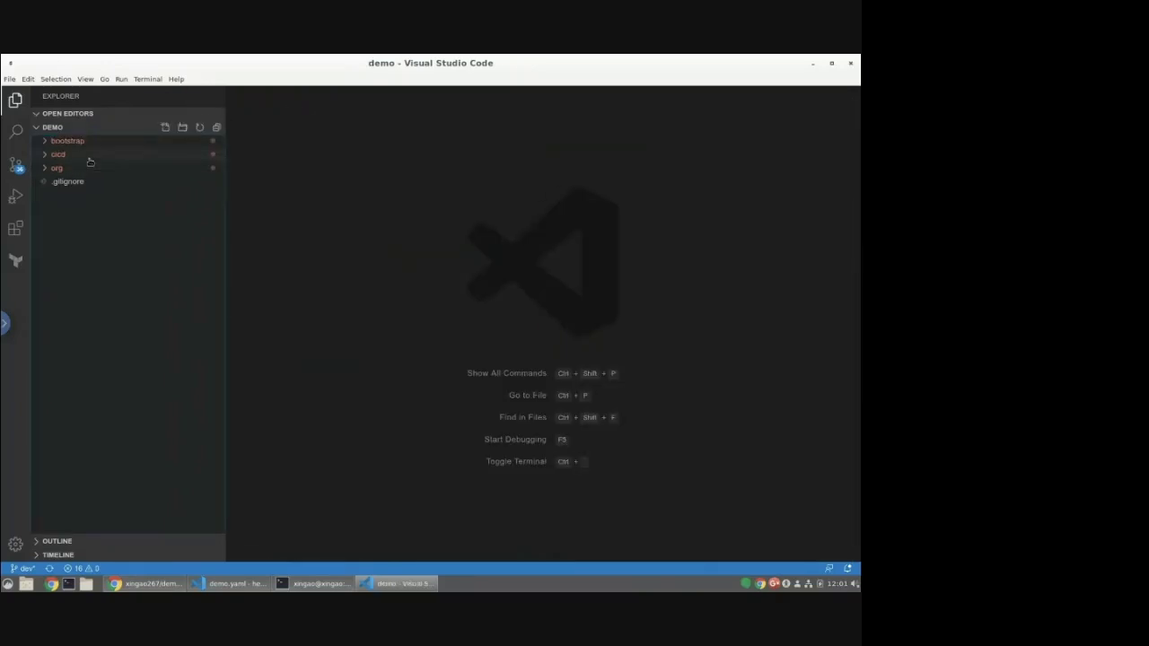
Open cicd/main.tf and examine its terraform backend, devops APIs, Cloud Build IAM permissions and build triggers.
left_click(88, 156)
left_click(72, 181)
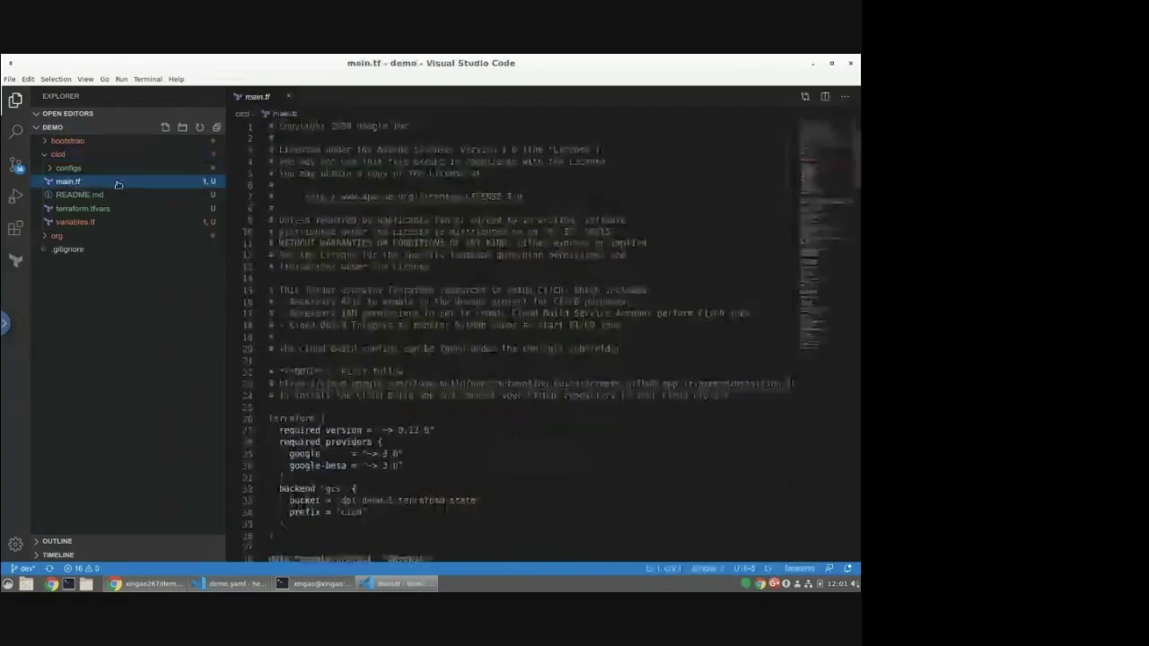
scroll(366, 254, "down", 3)
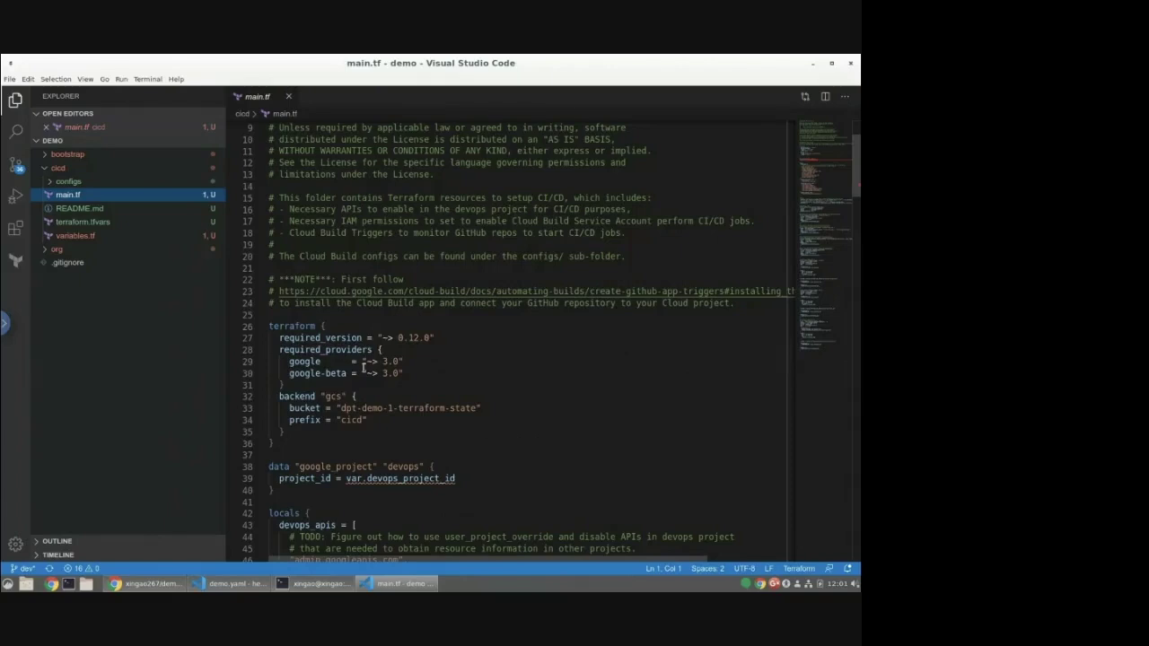
scroll(364, 366, "down", 3)
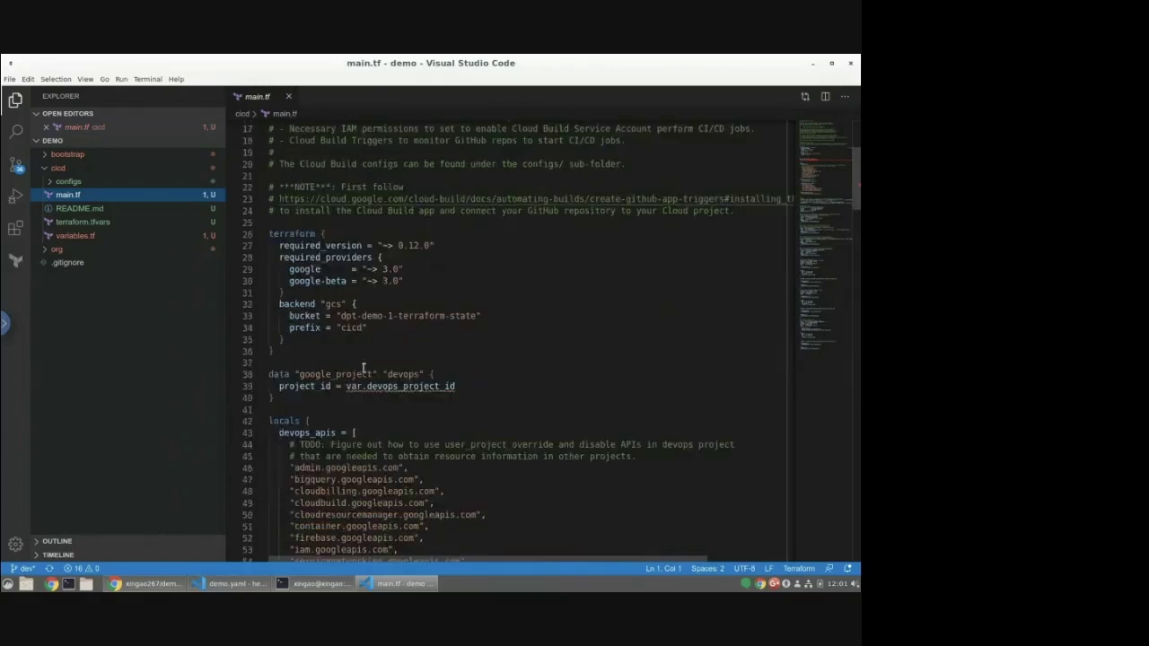
scroll(364, 367, "down", 20)
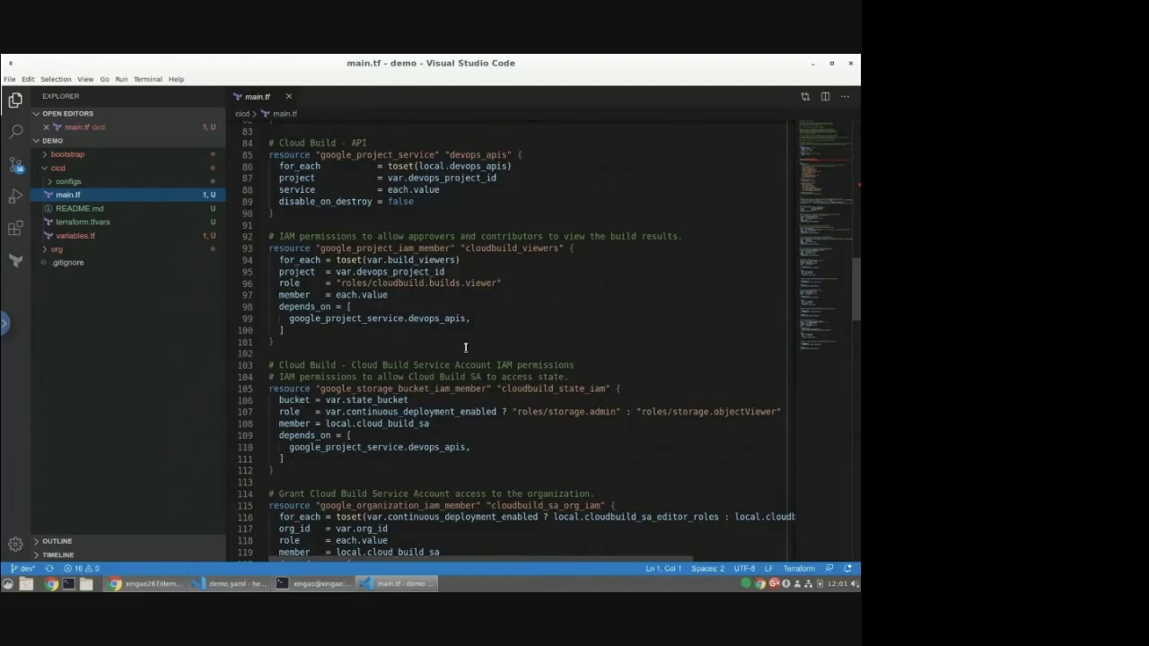
scroll(465, 348, "down", 6)
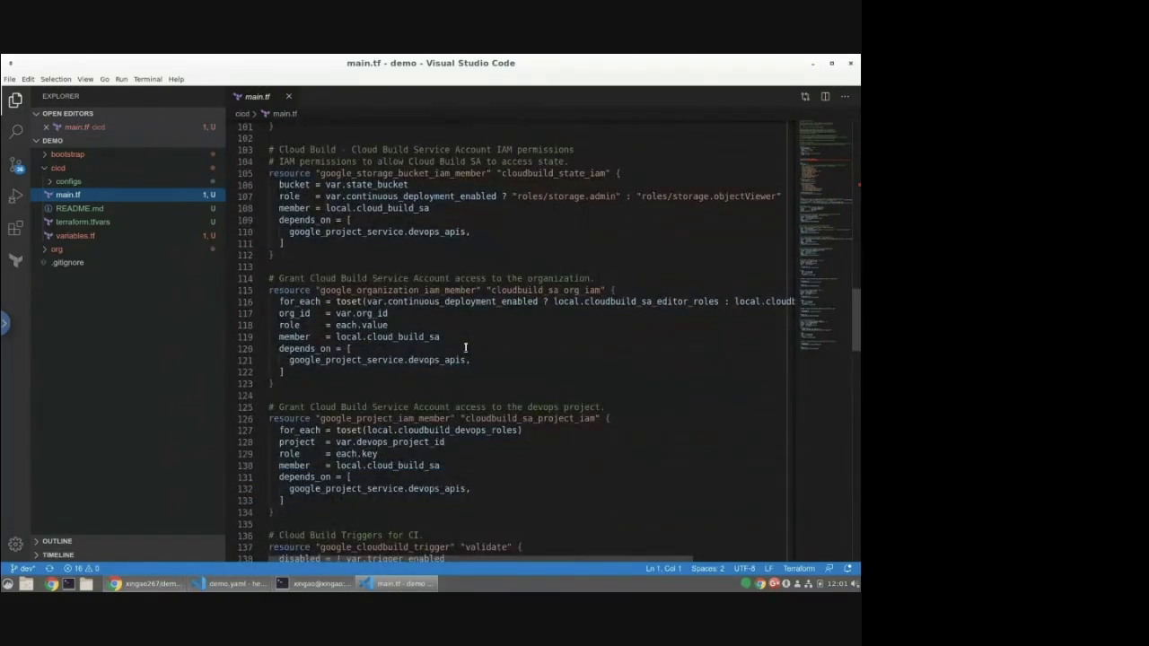
scroll(464, 348, "down", 3)
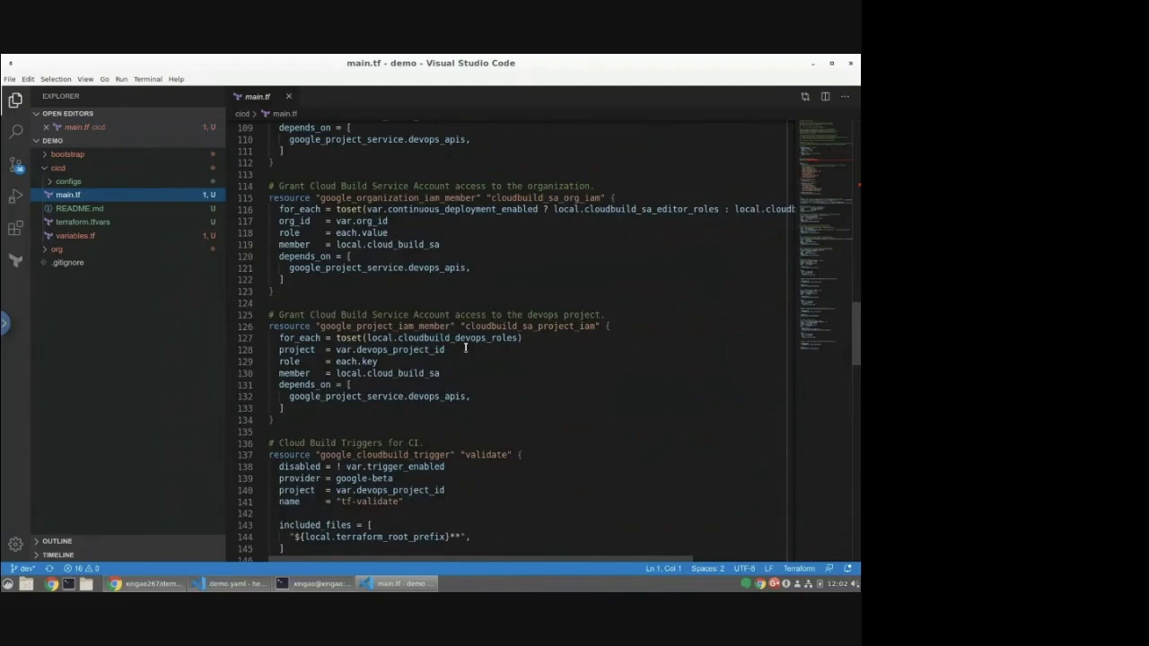
View the files in the cicd configs subfolder, collapse the configs and cicd folders, and close main.tf.
left_click(81, 181)
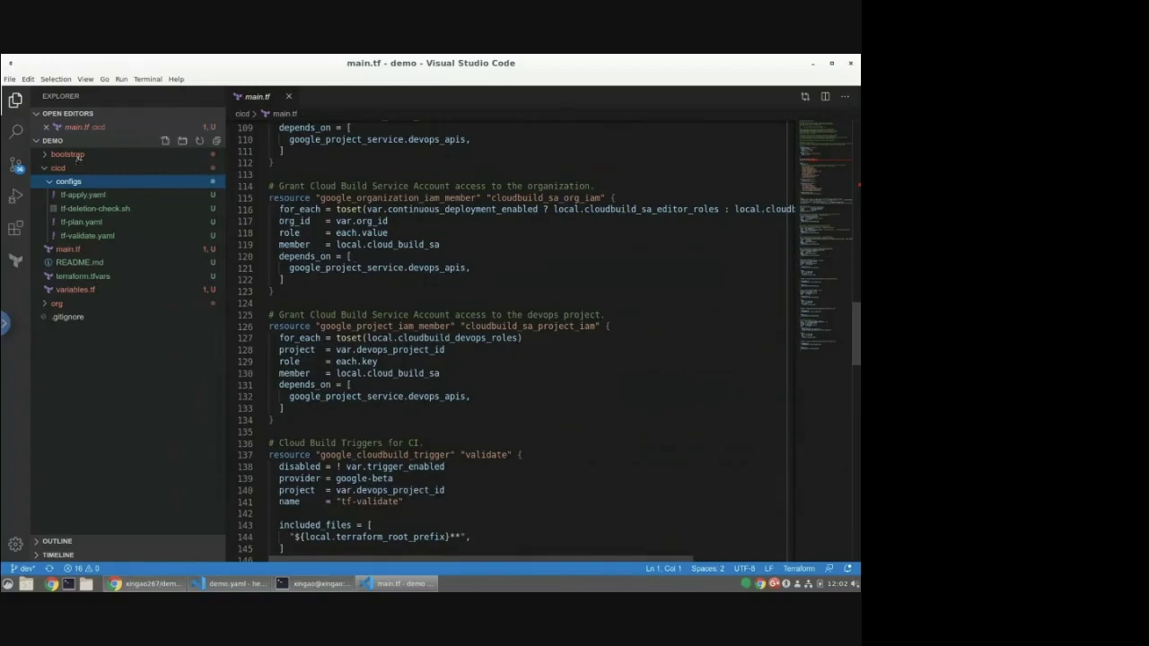
left_click(50, 181)
left_click(44, 168)
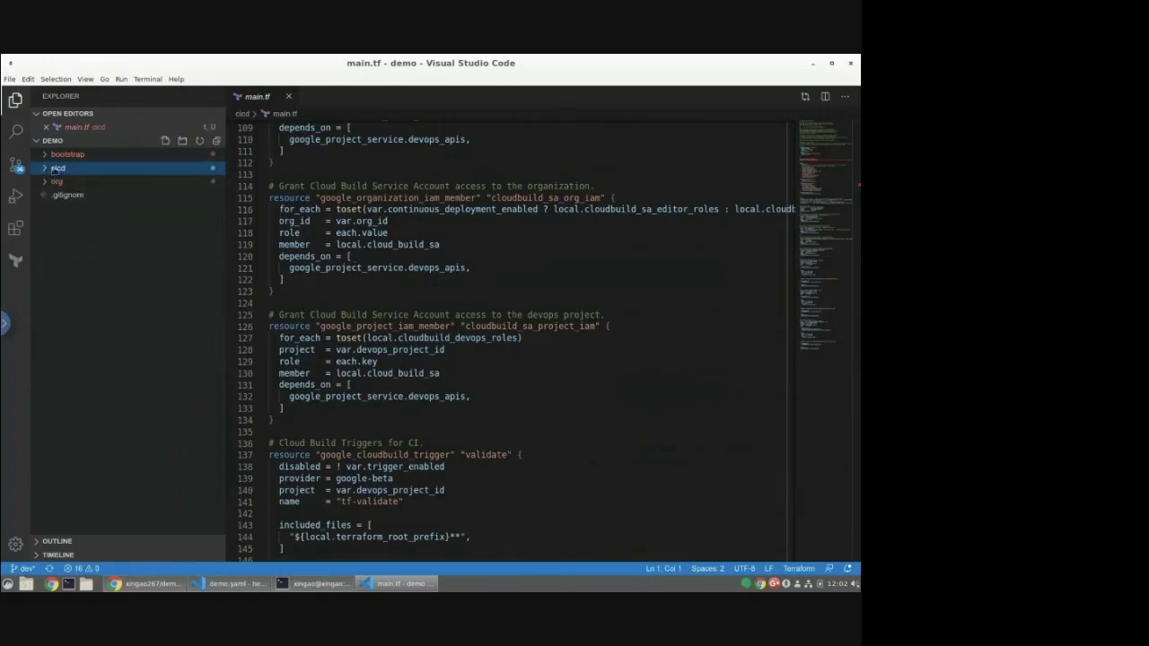
left_click(287, 96)
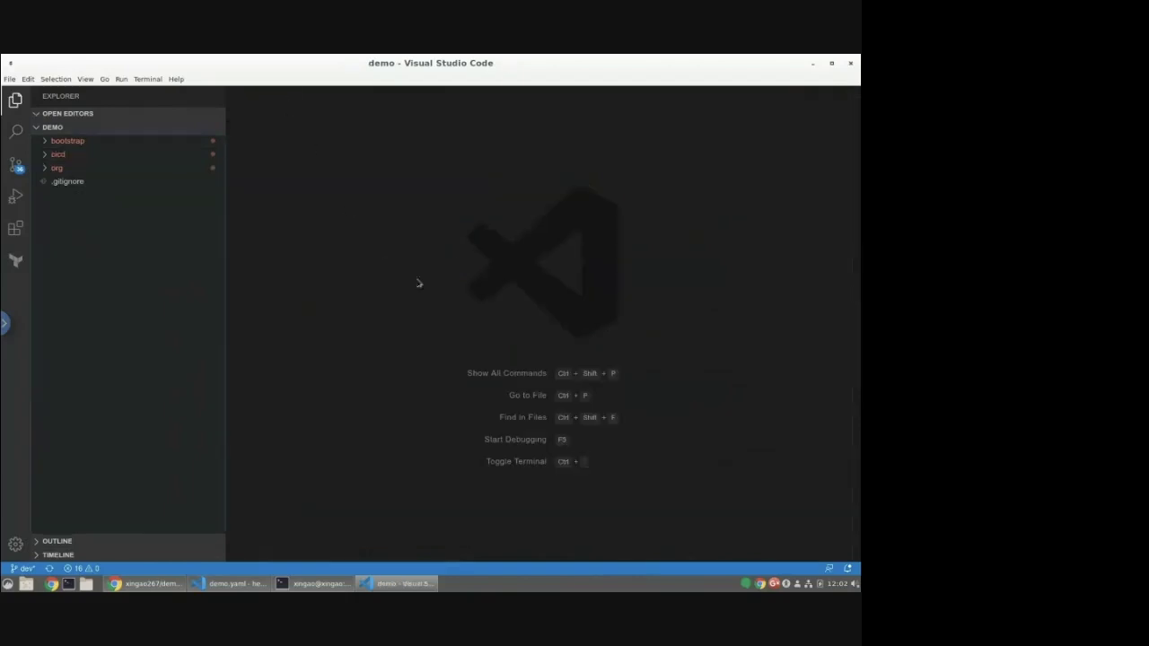
Expand the org folder and examine the project module in main.tf under project.dpt-demo-1-audit.
left_click(59, 170)
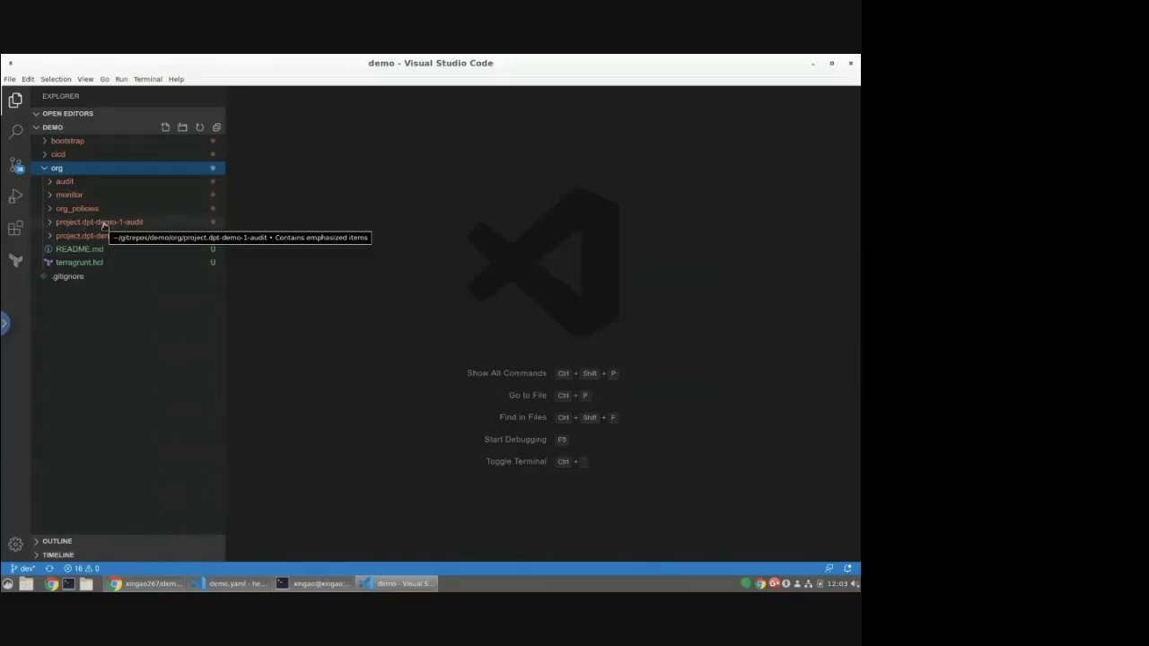
left_click(104, 224)
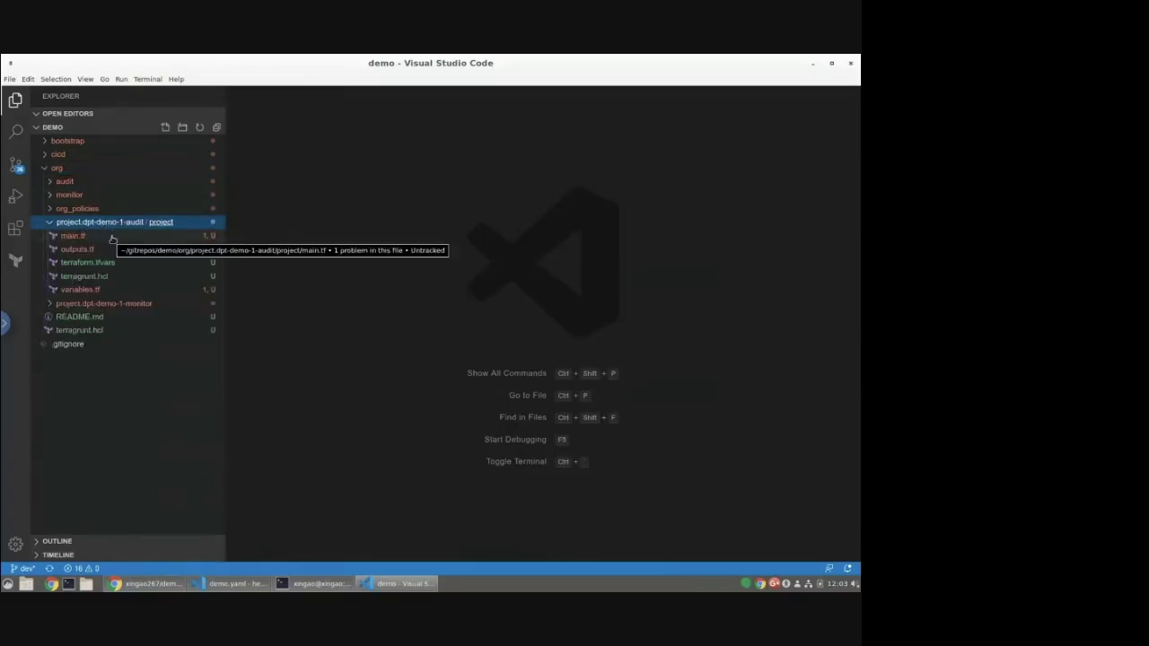
left_click(90, 236)
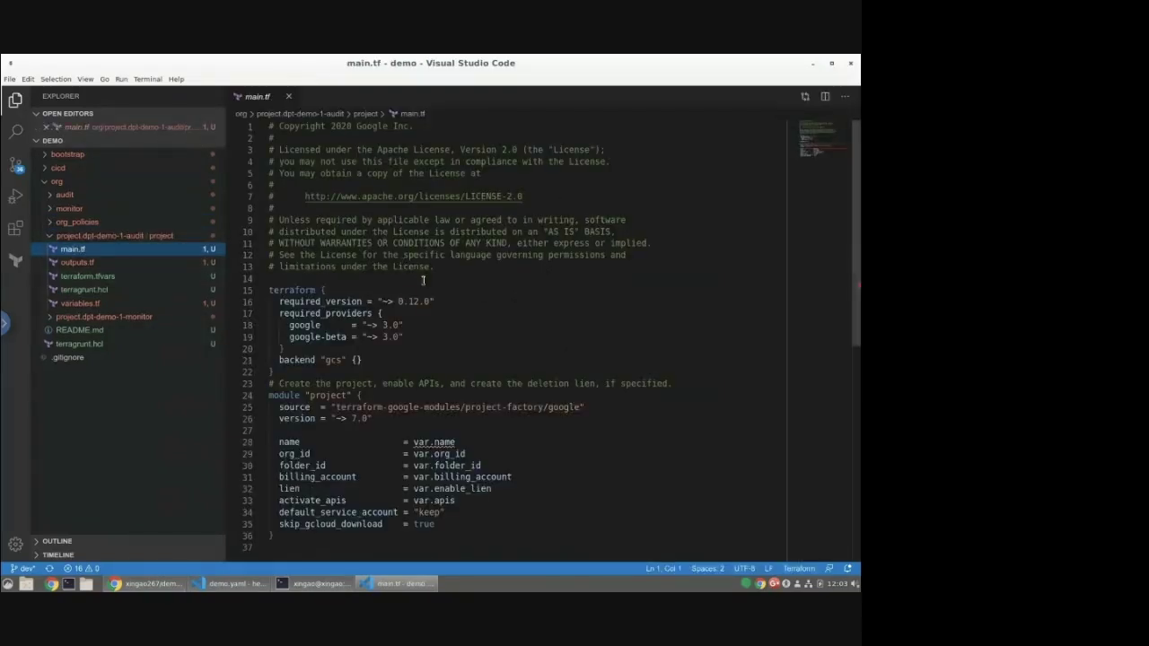
scroll(423, 281, "down", 2)
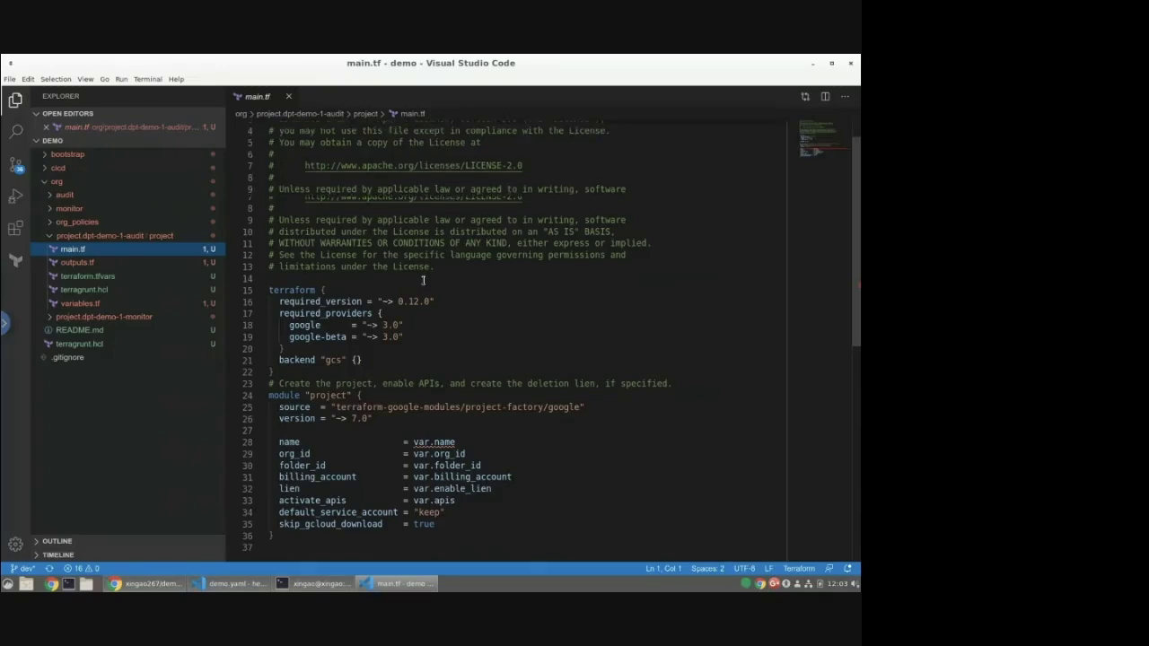
scroll(423, 281, "down", 2)
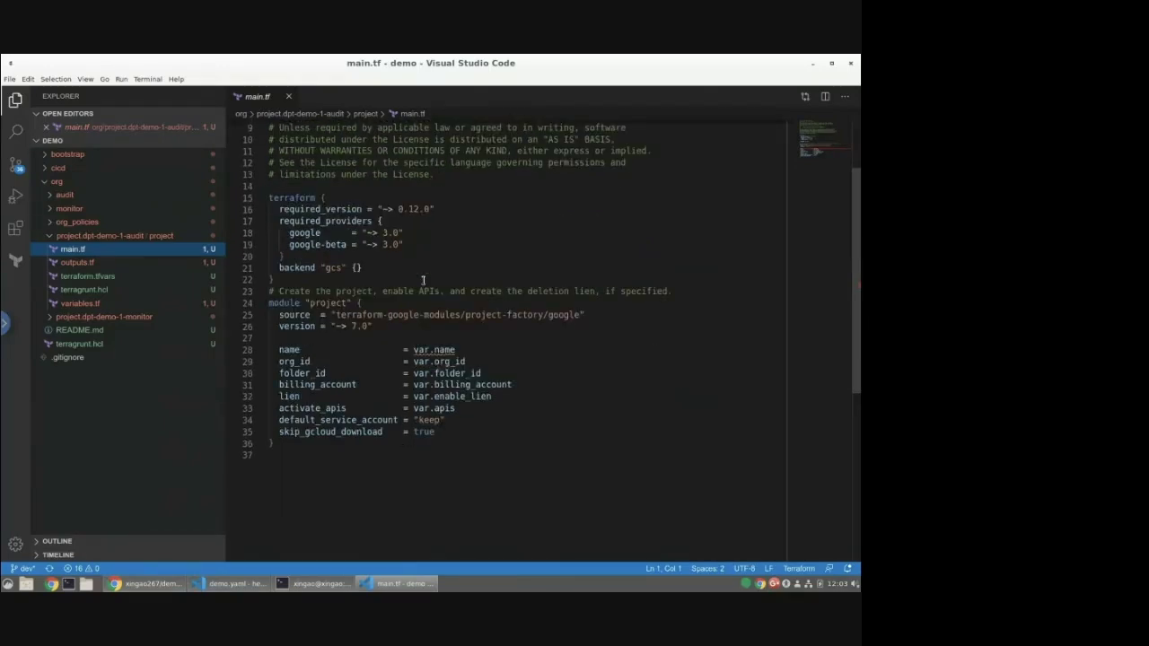
Examine the audit log configs and the BigQuery and Cloud Storage log sinks in org/audit/main.tf, collapse the audit folder and close the file.
left_click(76, 194)
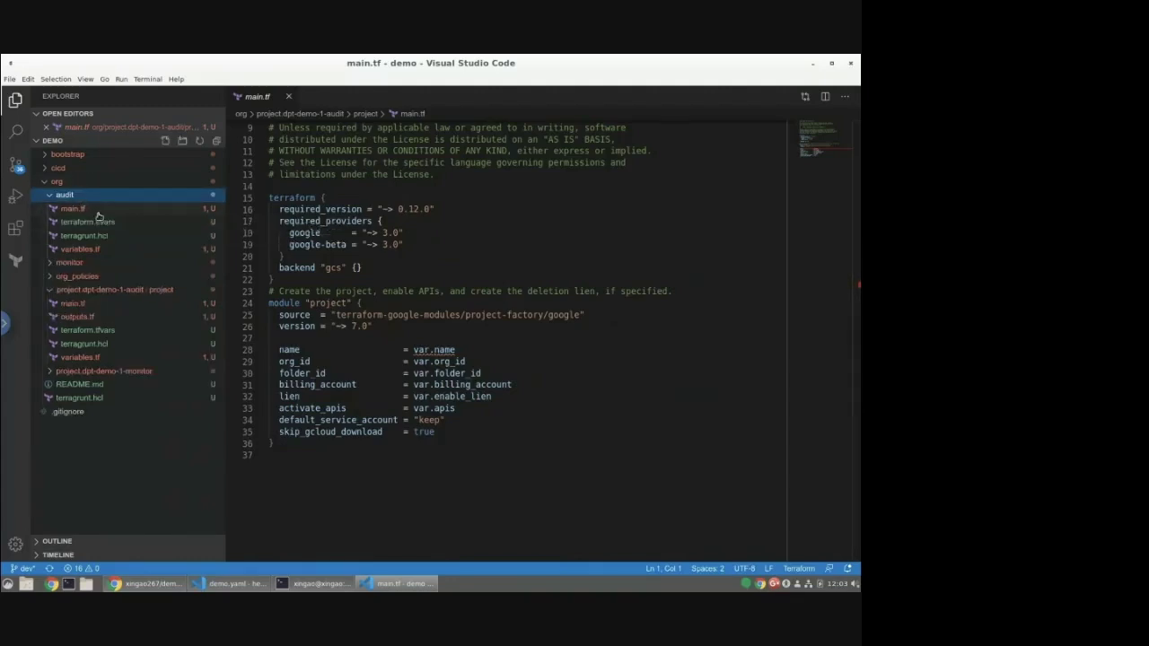
left_click(97, 212)
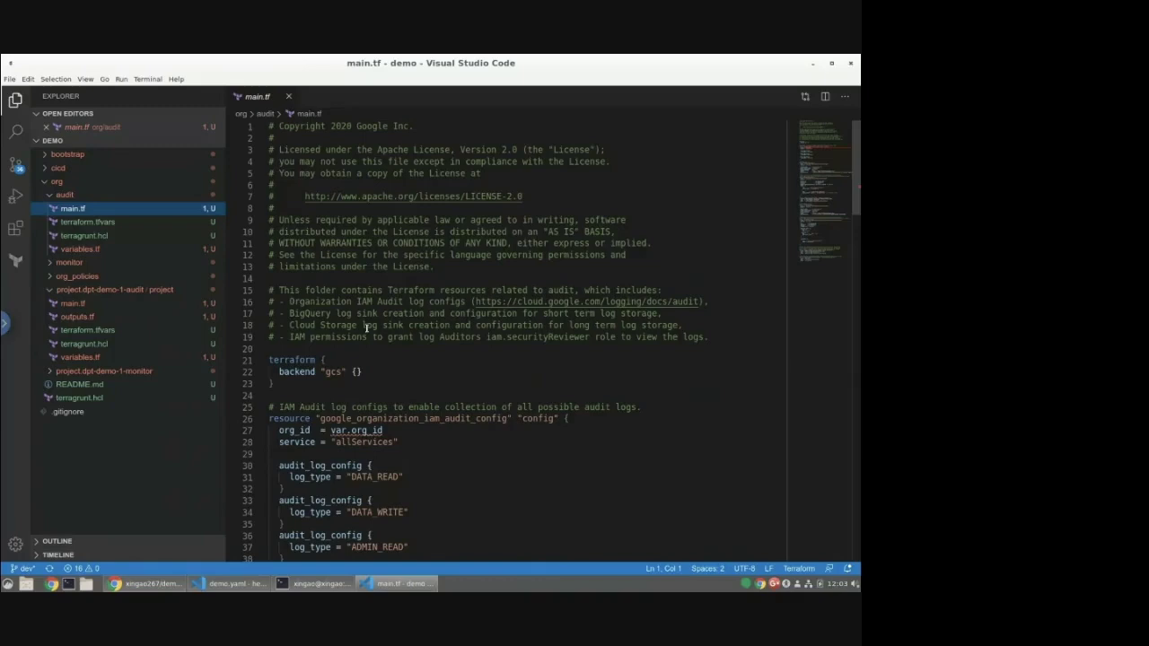
scroll(366, 327, "down", 3)
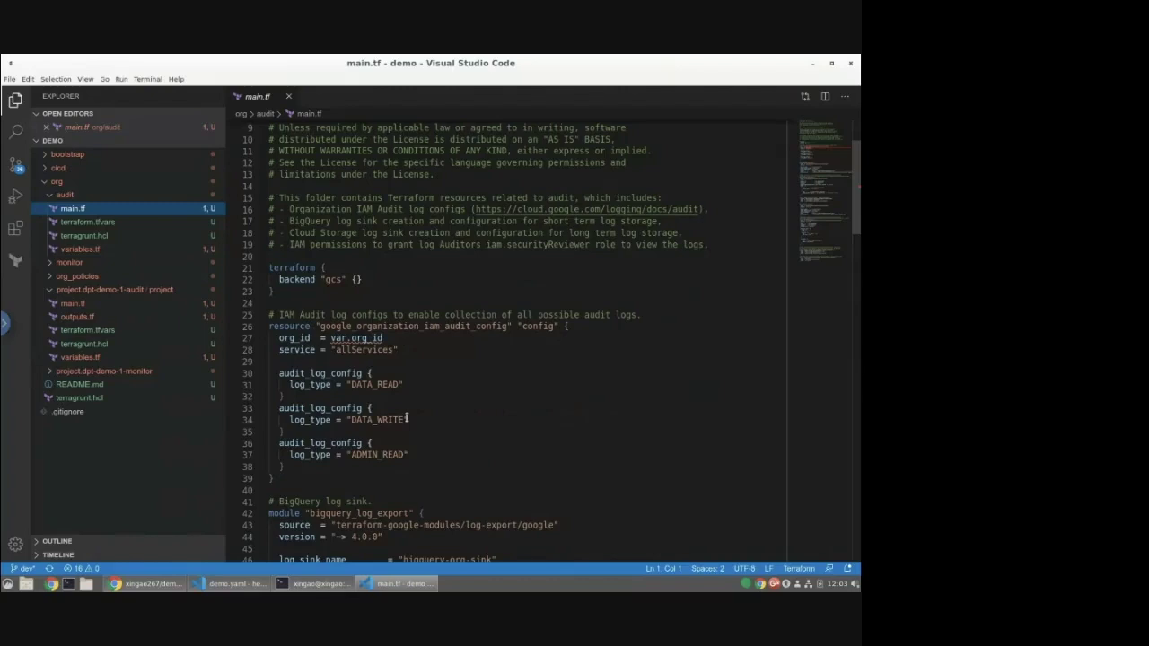
scroll(407, 418, "down", 8)
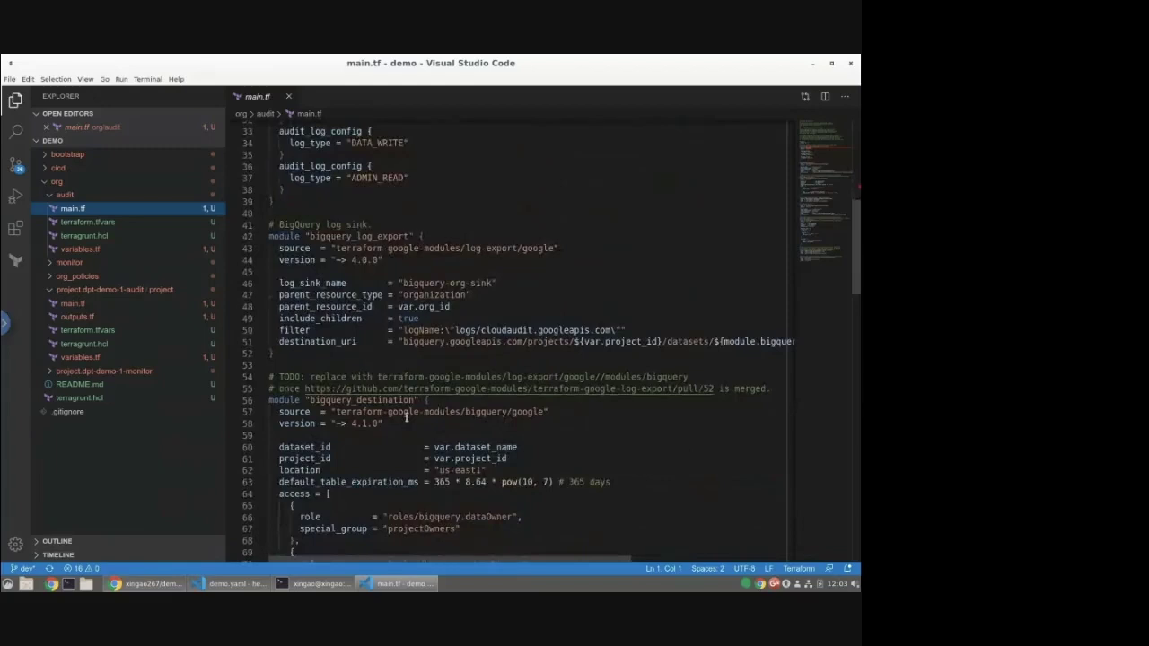
scroll(406, 418, "down", 3)
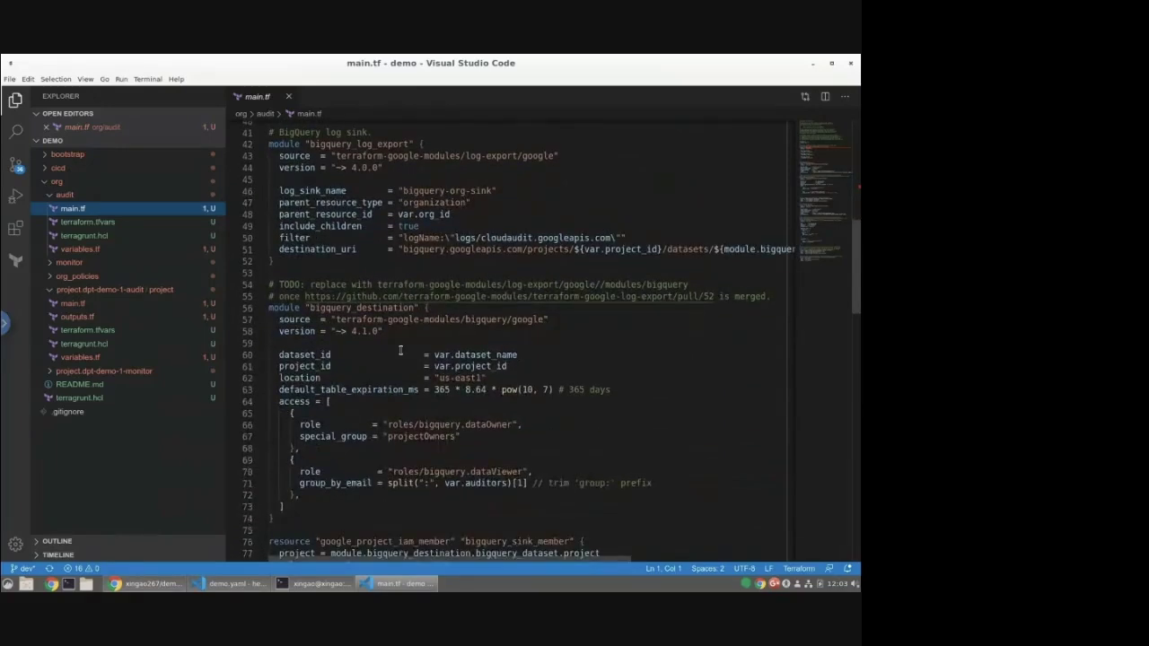
scroll(400, 350, "down", 8)
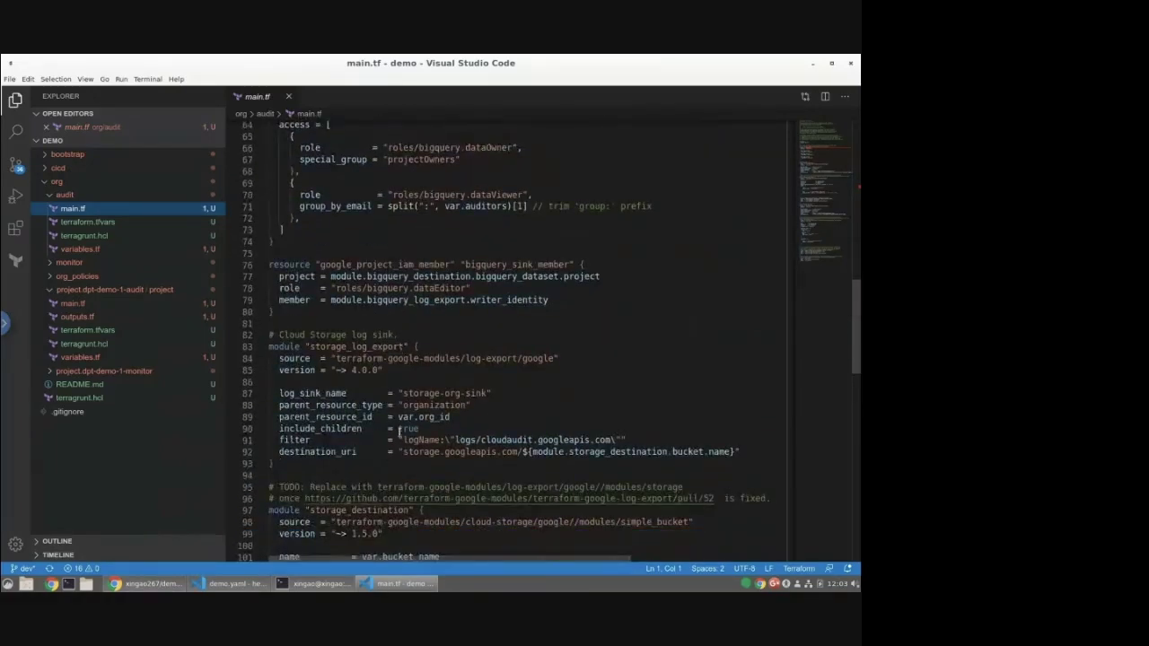
scroll(401, 431, "down", 11)
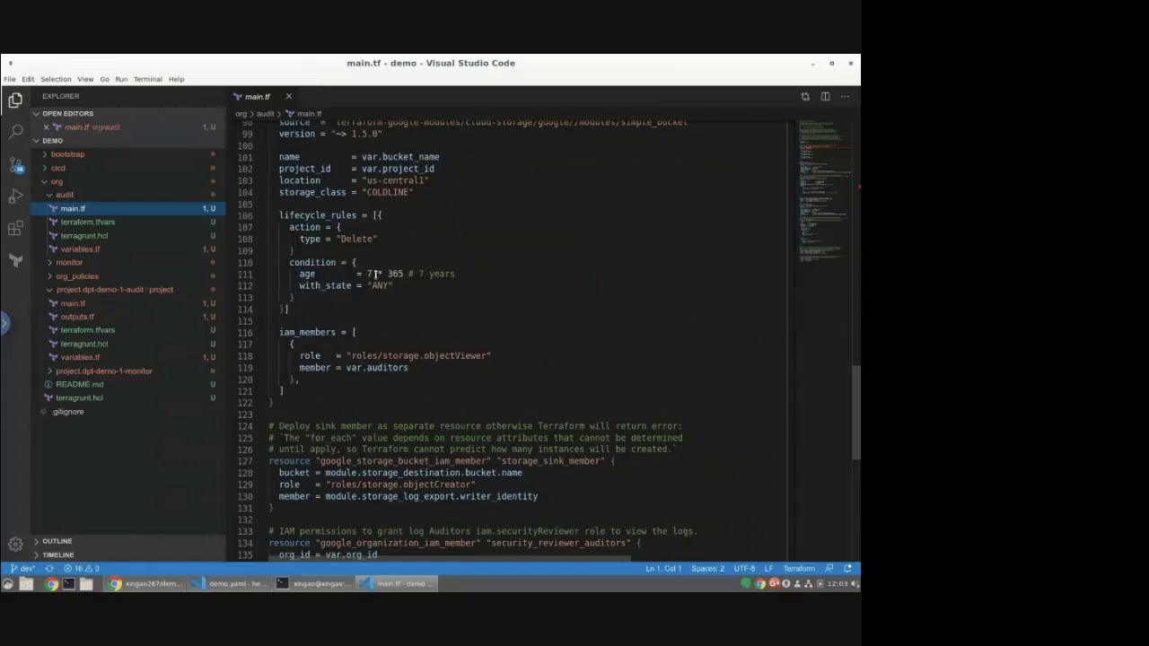
scroll(375, 274, "up", 1)
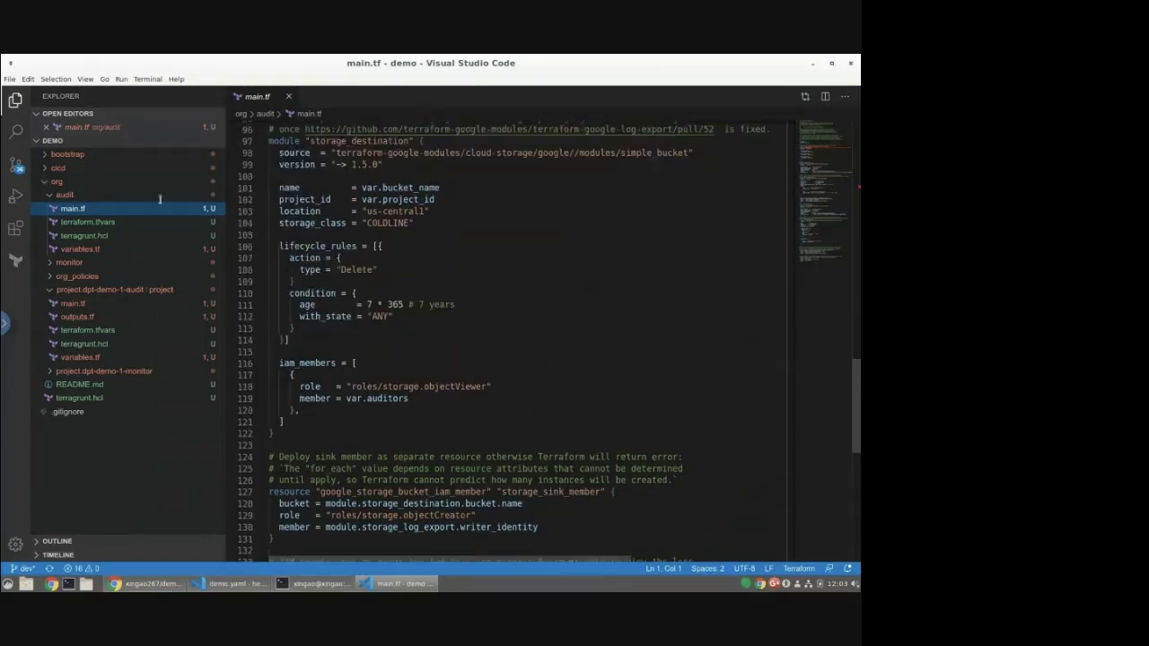
left_click(51, 196)
left_click(288, 96)
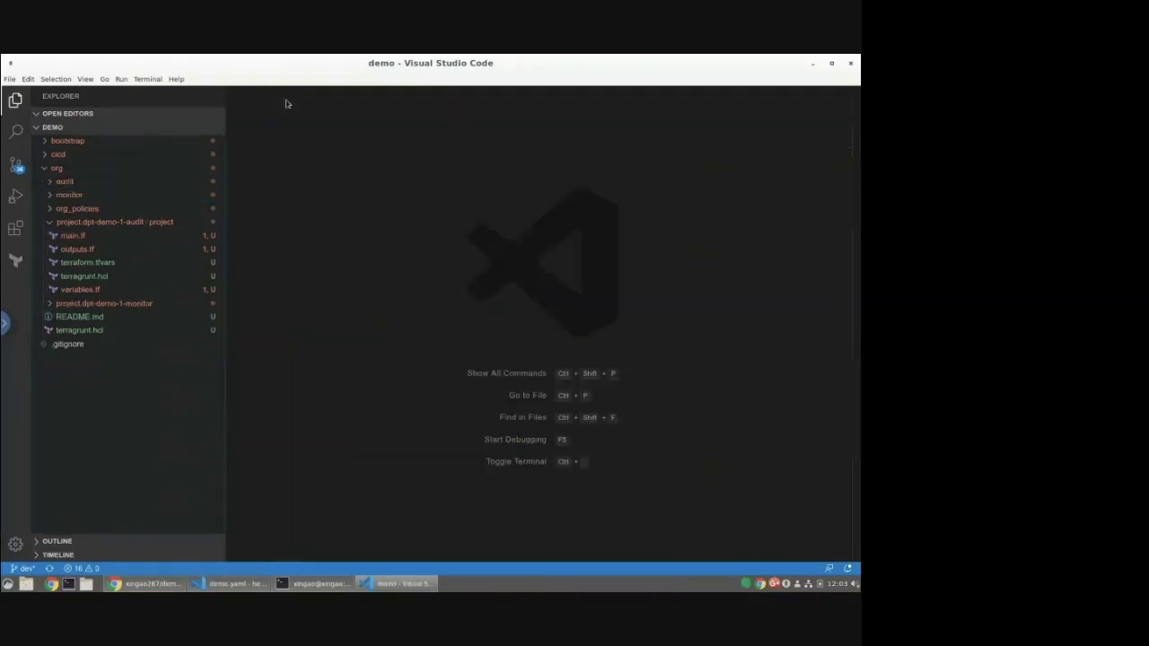
Collapse the project.dpt-demo-1-audit folder and examine the project module in main.tf under project.dpt-demo-1-monitor.
left_click(51, 210)
left_click(51, 212)
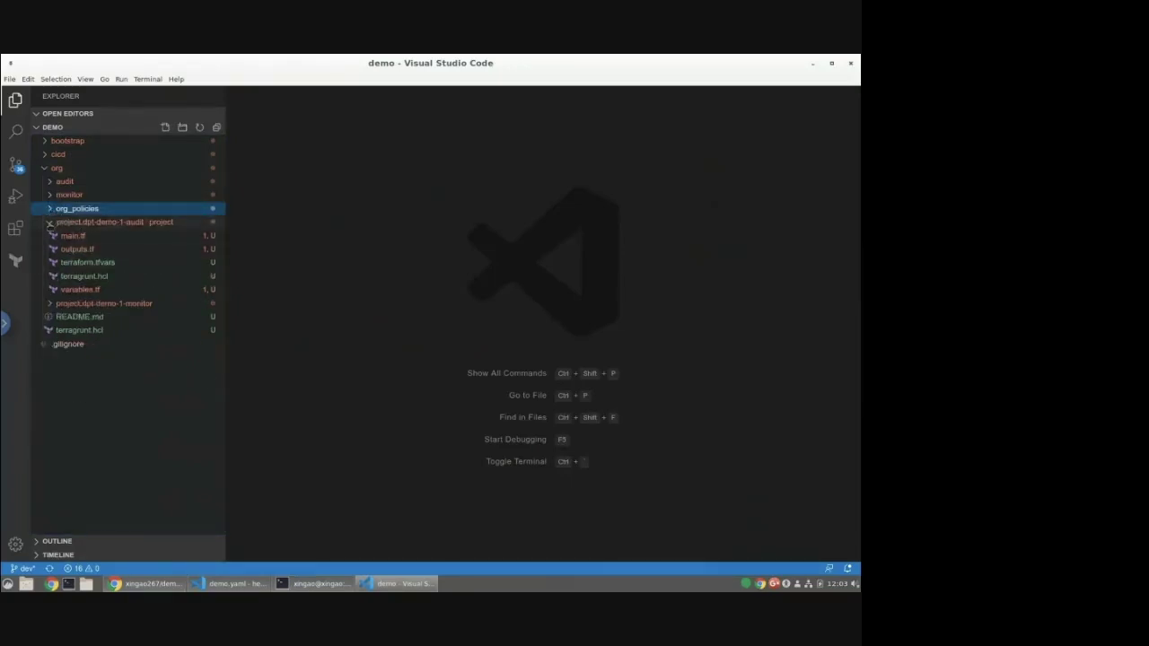
left_click(57, 223)
left_click(126, 236)
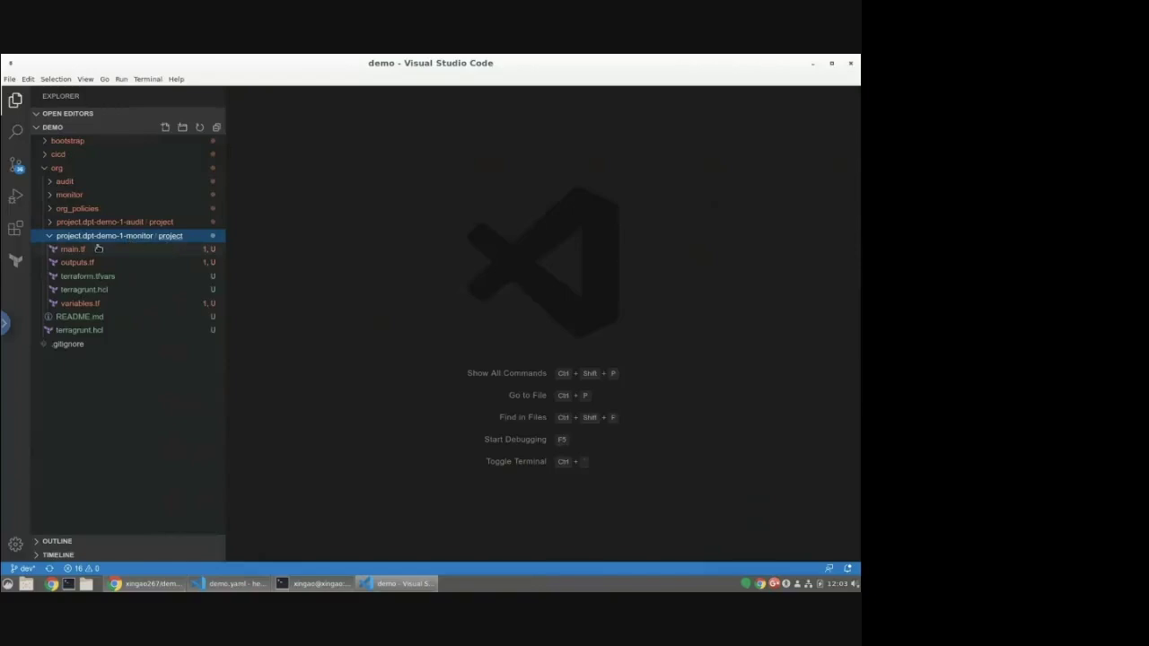
left_click(97, 249)
scroll(467, 292, "down", 10)
scroll(467, 291, "up", 10)
scroll(467, 292, "down", 10)
scroll(467, 292, "up", 5)
scroll(467, 292, "down", 3)
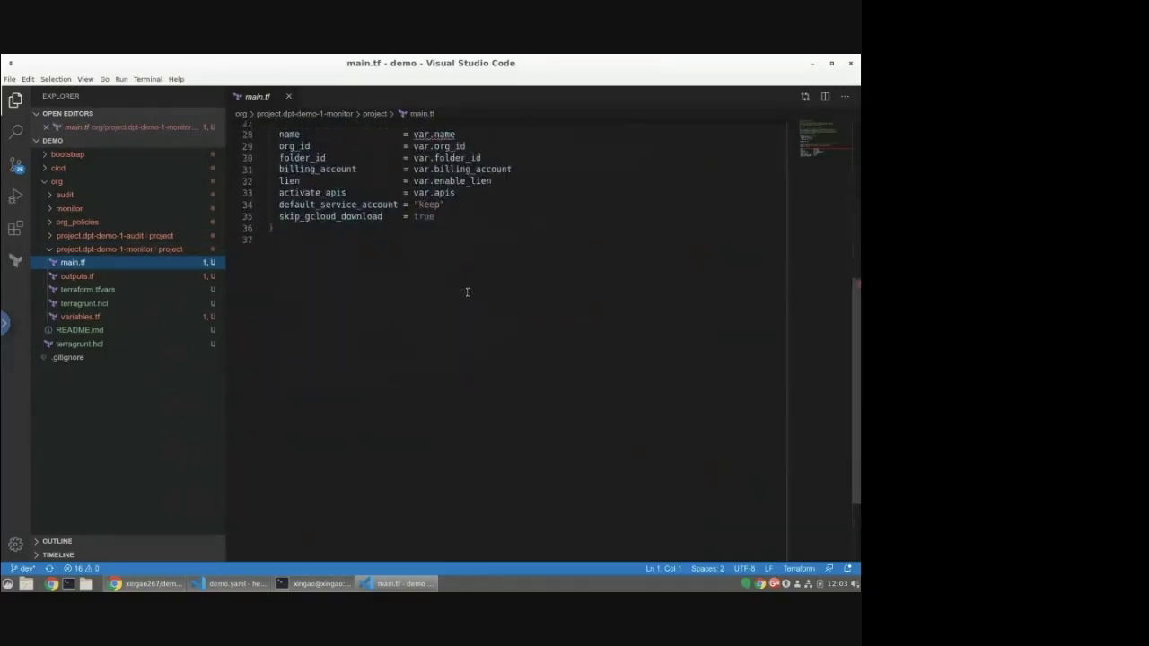
scroll(467, 292, "up", 2)
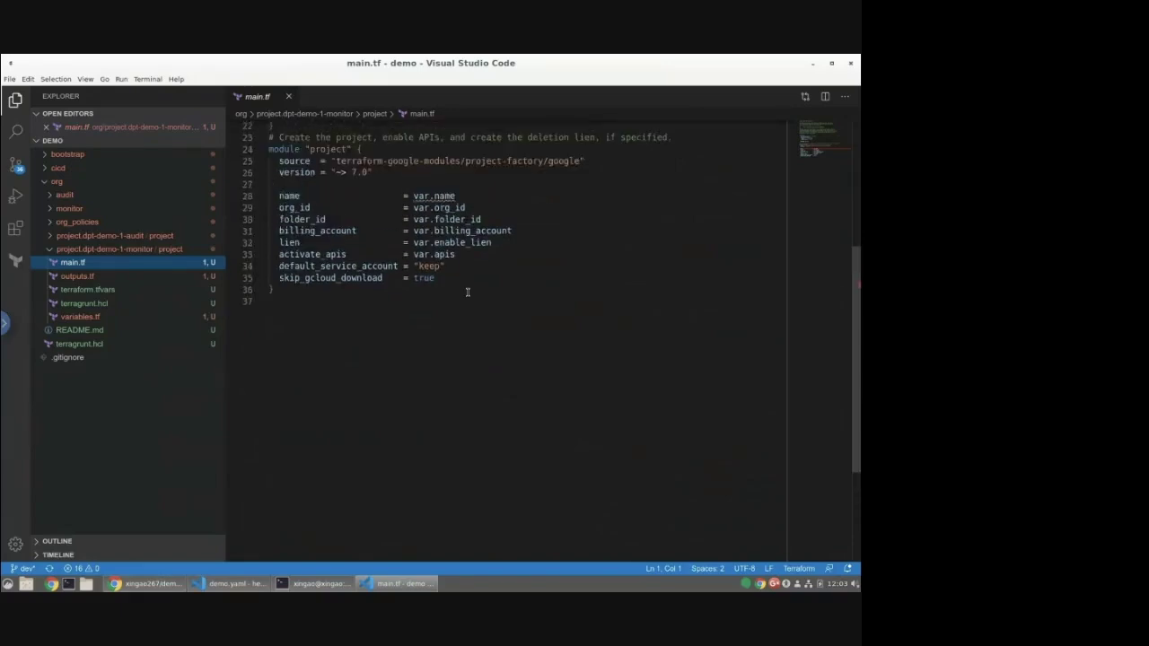
Examine the network, router and forseti modules in org/monitor/forseti/main.tf, highlighting the network block, and collapse the monitor folder.
left_click(54, 209)
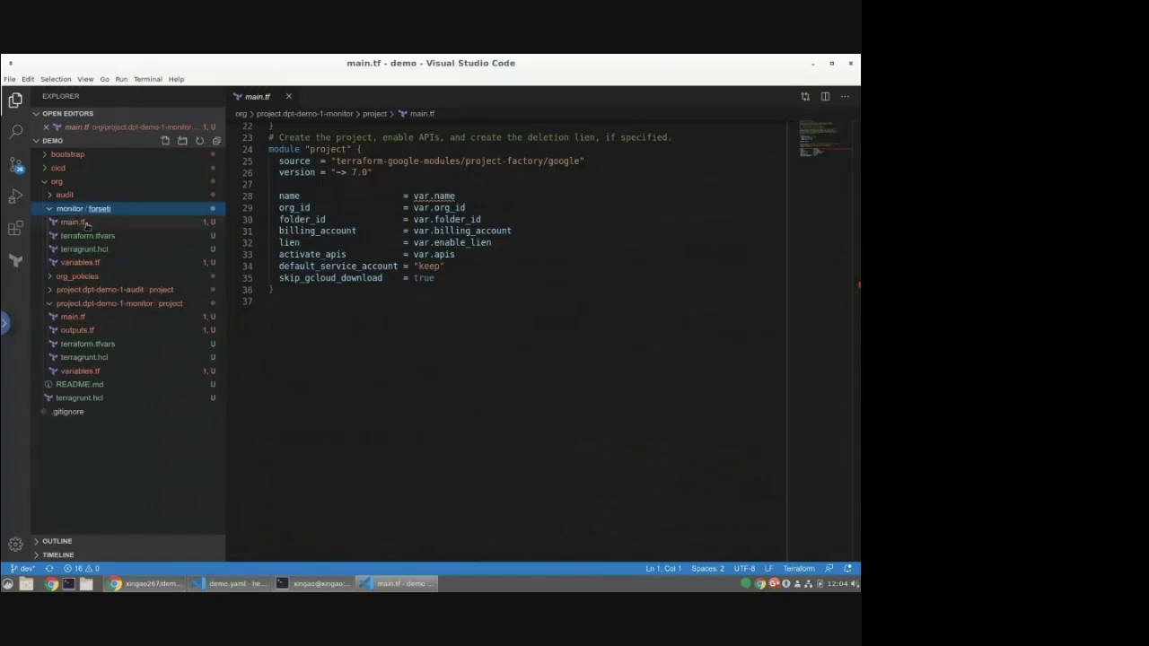
left_click(72, 222)
scroll(489, 346, "down", 1)
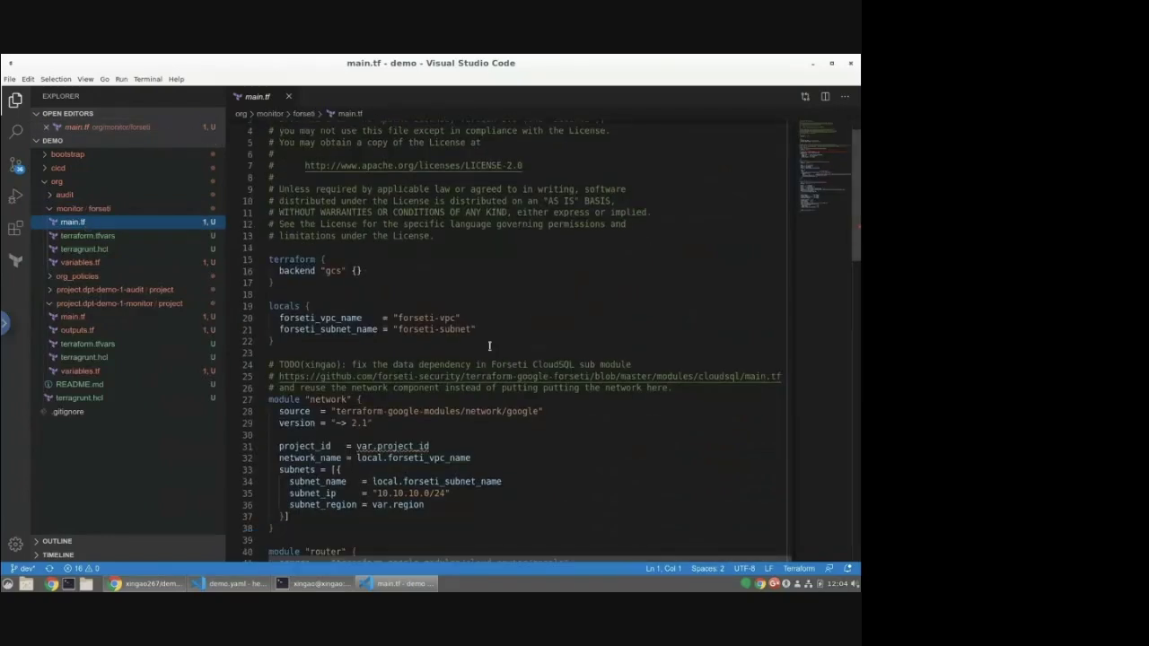
scroll(489, 346, "down", 3)
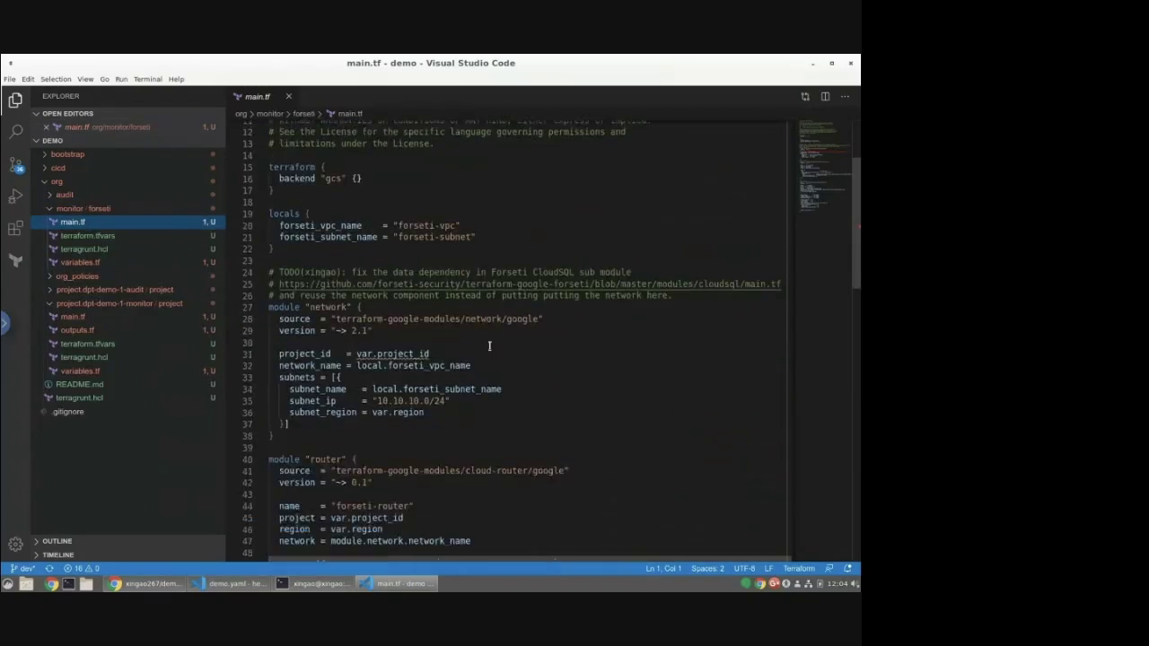
scroll(363, 409, "down", 1)
left_click(304, 374)
left_click_drag(284, 310, 279, 258)
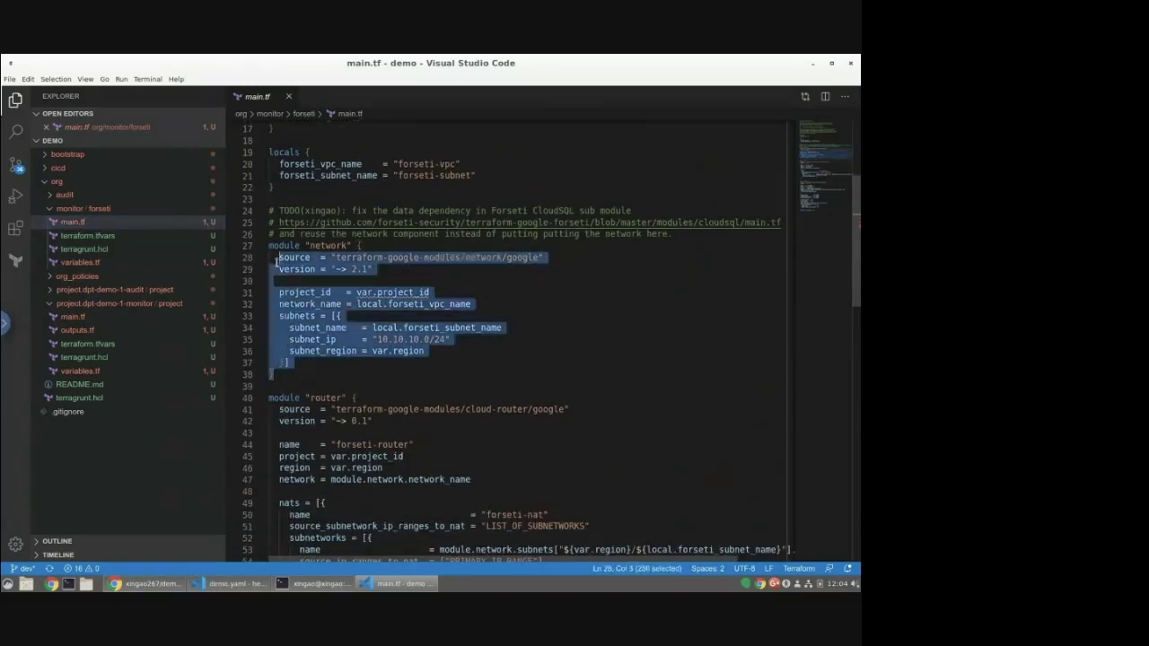
scroll(415, 399, "down", 5)
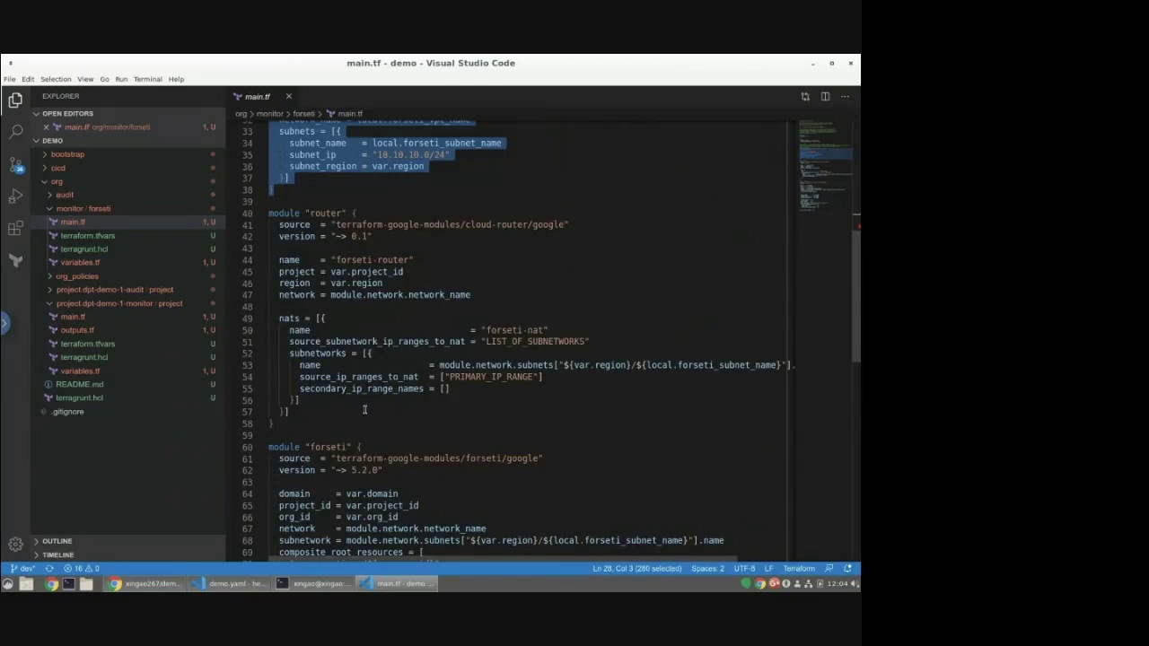
scroll(365, 410, "down", 2)
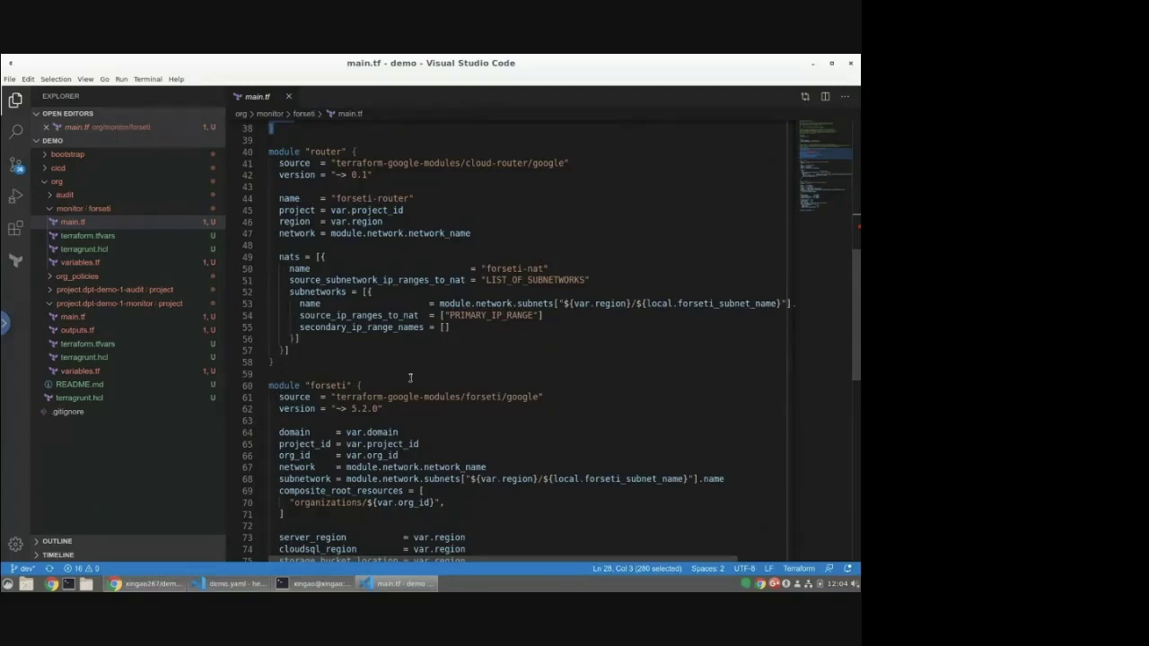
scroll(408, 381, "down", 6)
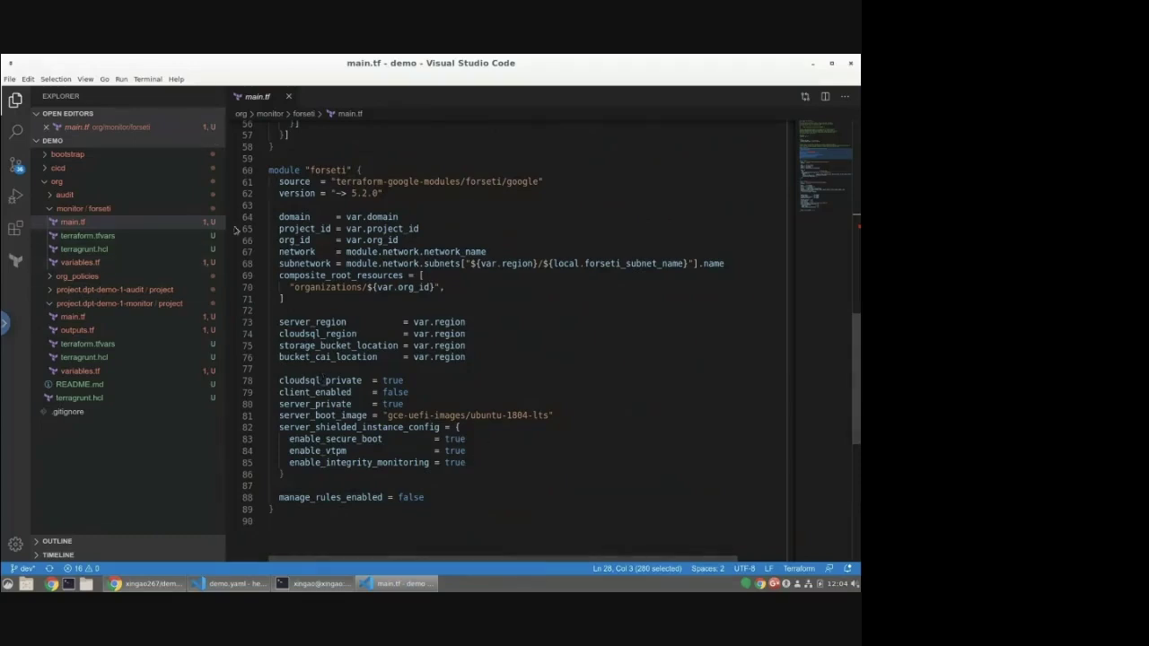
left_click(52, 208)
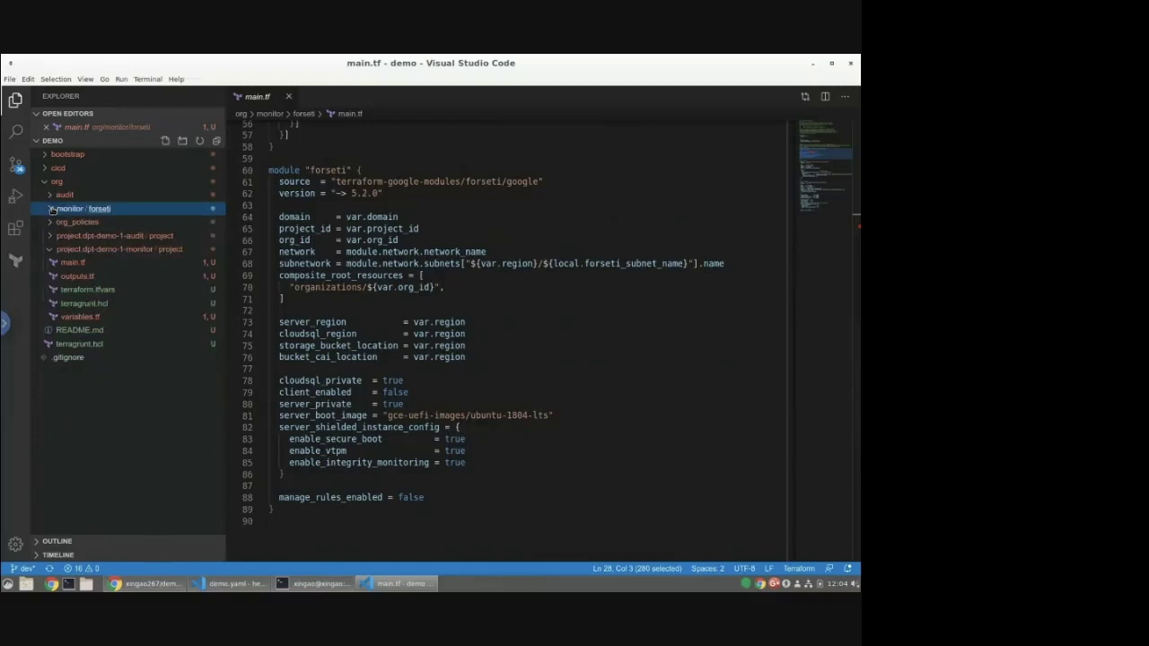
Examine the App Engine, Cloud SQL and Compute Engine policies in org/org_policies/main.tf, collapse the org folder and close the file.
left_click(287, 96)
left_click(53, 235)
left_click(52, 208)
left_click(97, 221)
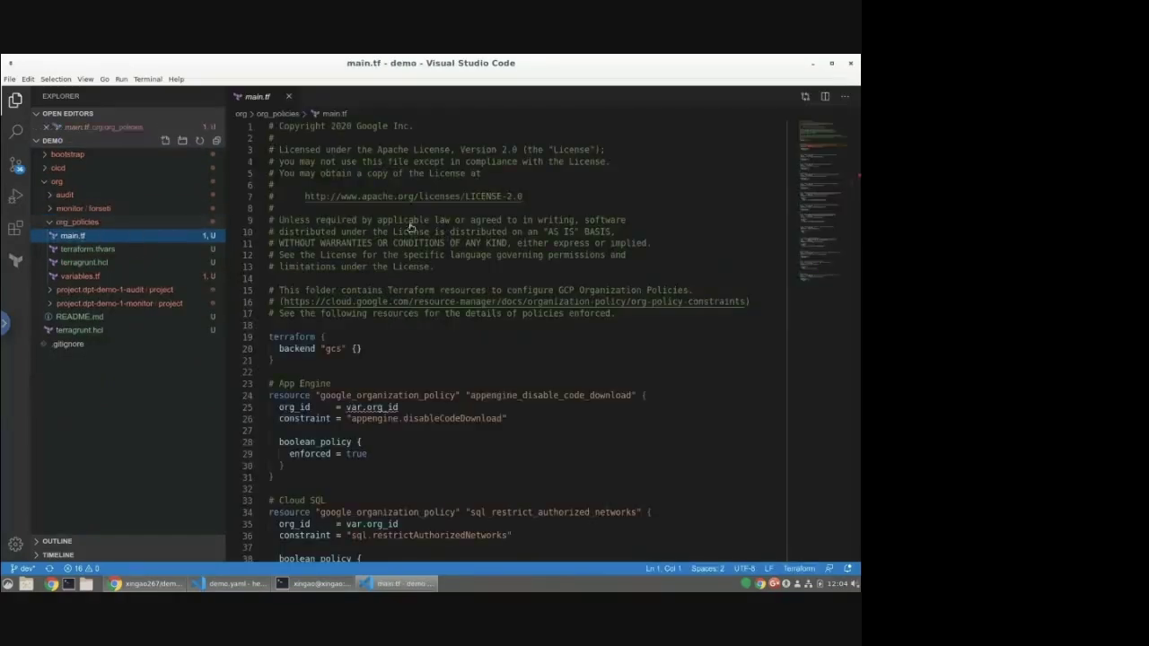
scroll(443, 259, "down", 5)
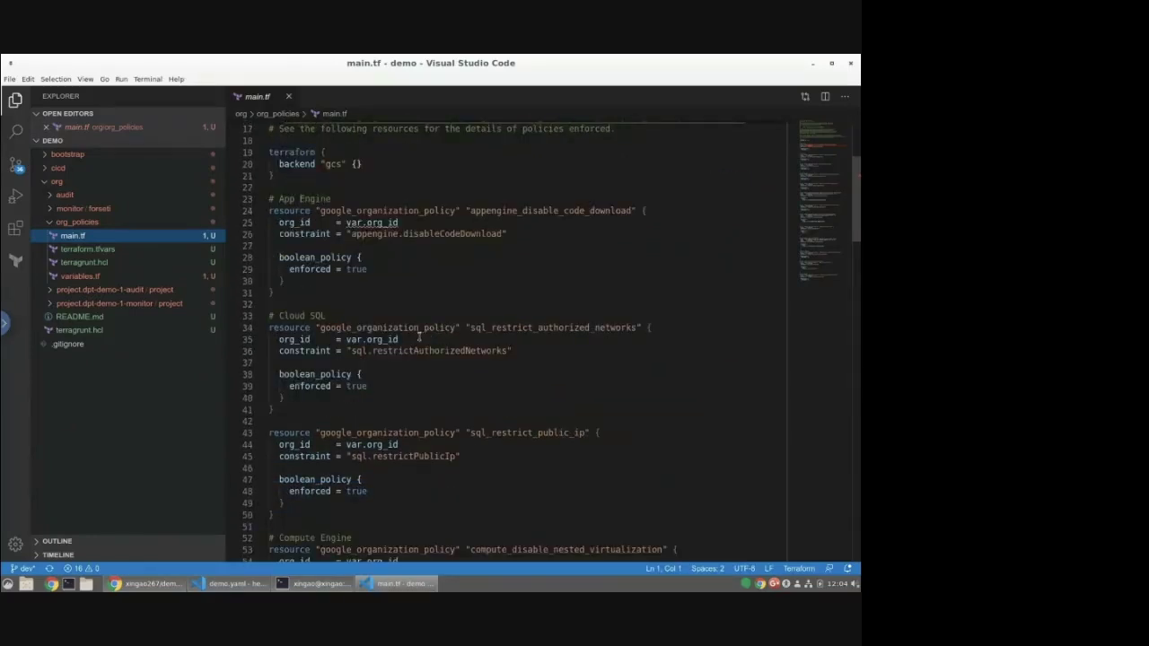
scroll(477, 341, "down", 4)
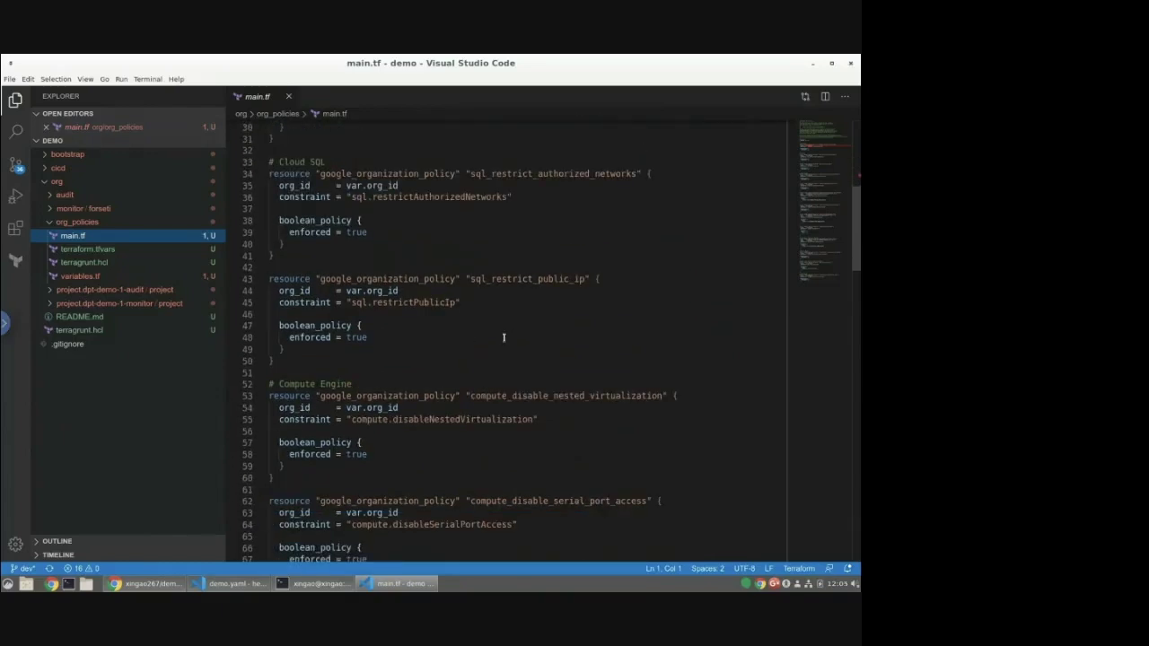
scroll(493, 337, "down", 3)
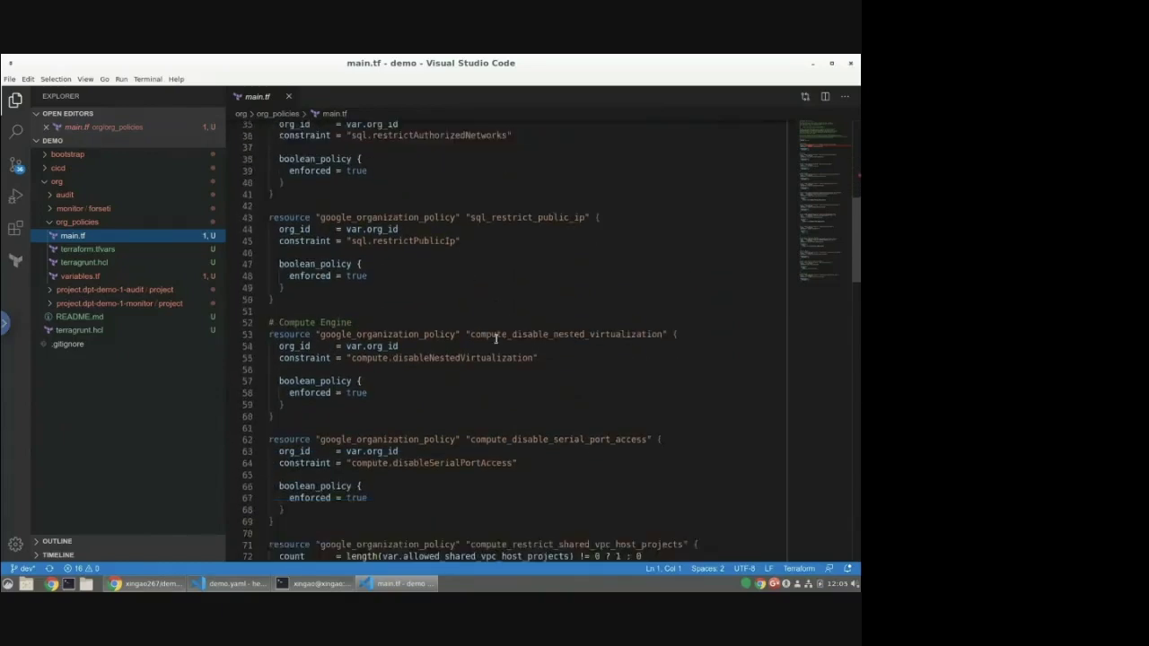
scroll(492, 339, "down", 5)
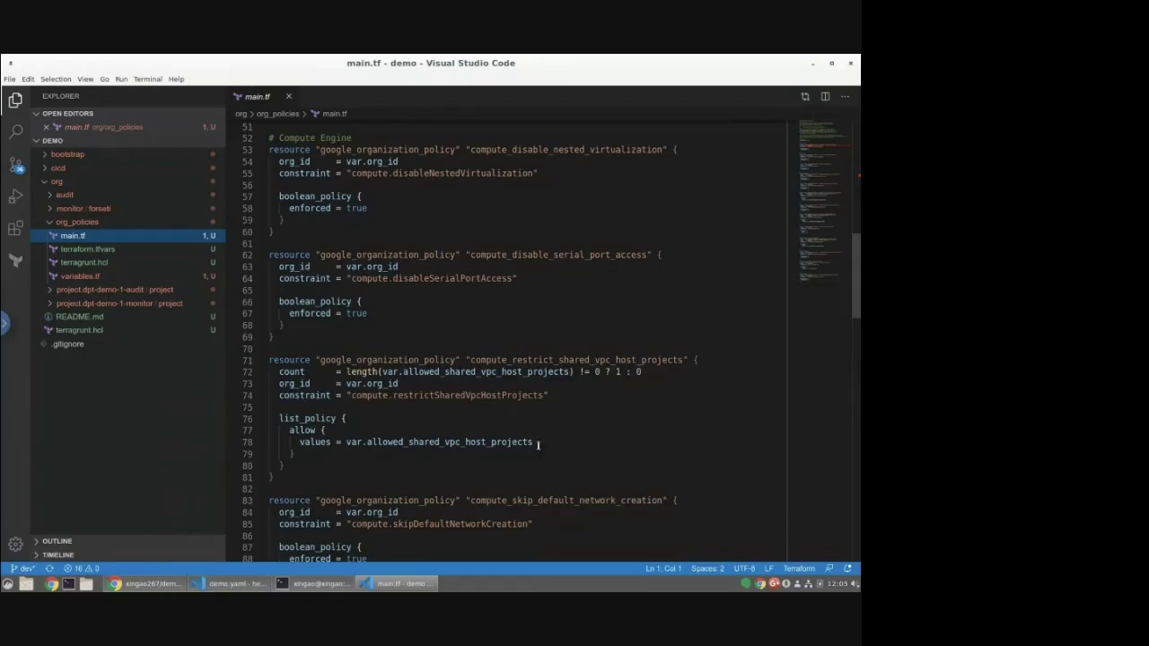
scroll(538, 443, "down", 2)
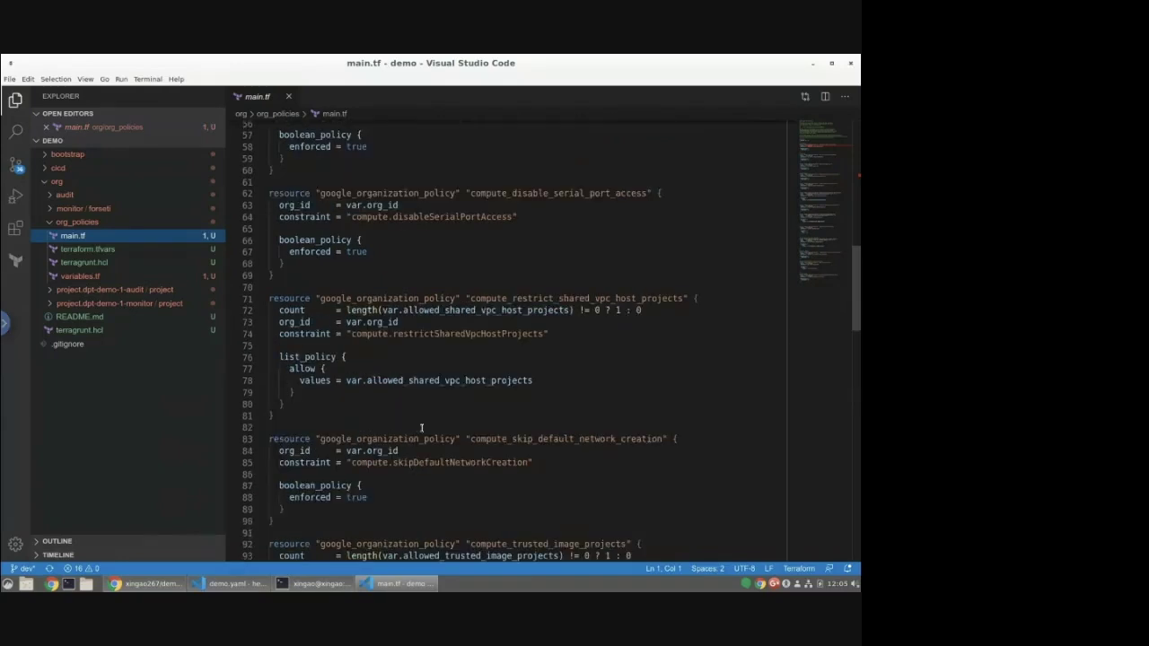
left_click(44, 182)
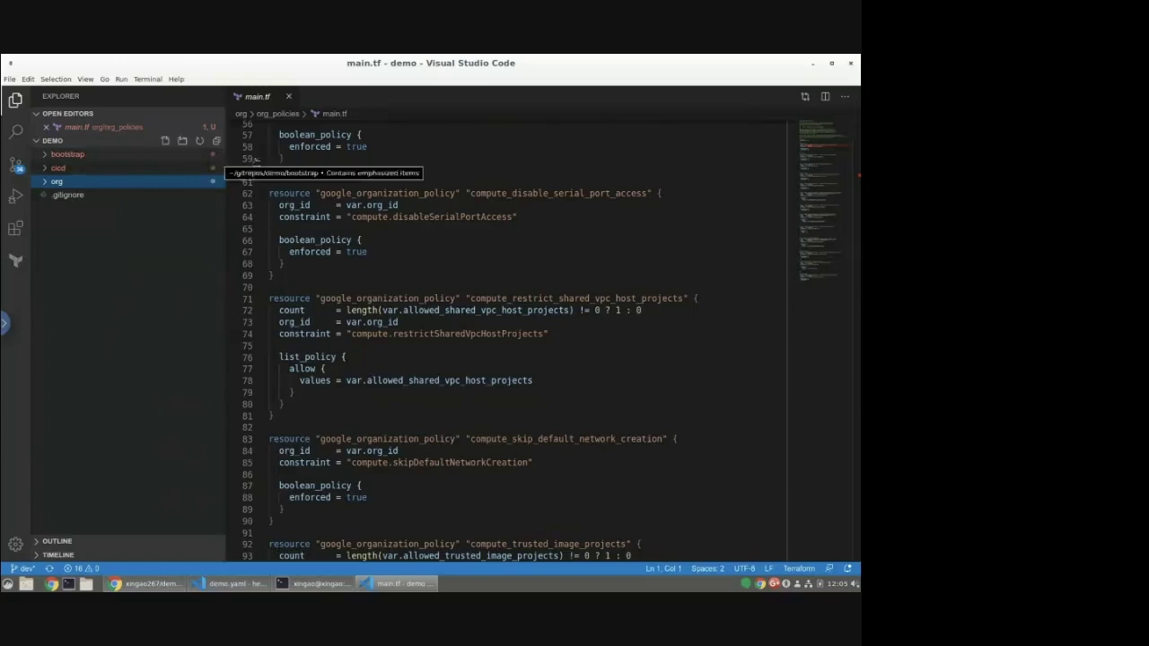
middle_click(257, 100)
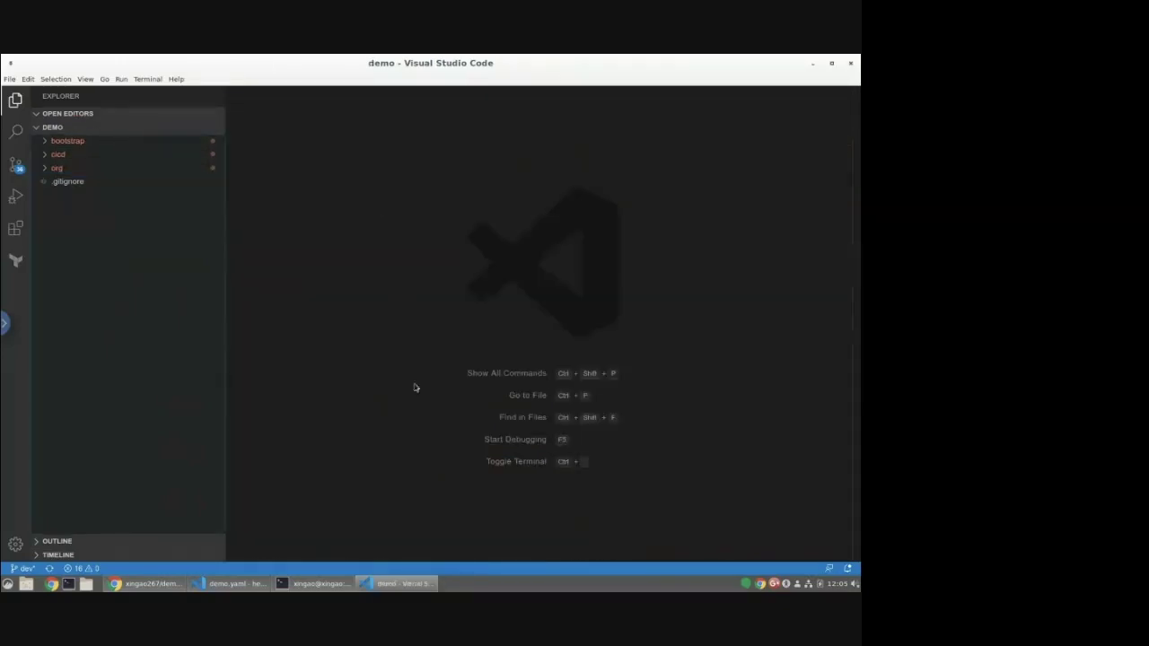
Switch to the terminal, list the demo repository's contents, enter its bootstrap folder and run terraform init.
left_click(247, 585)
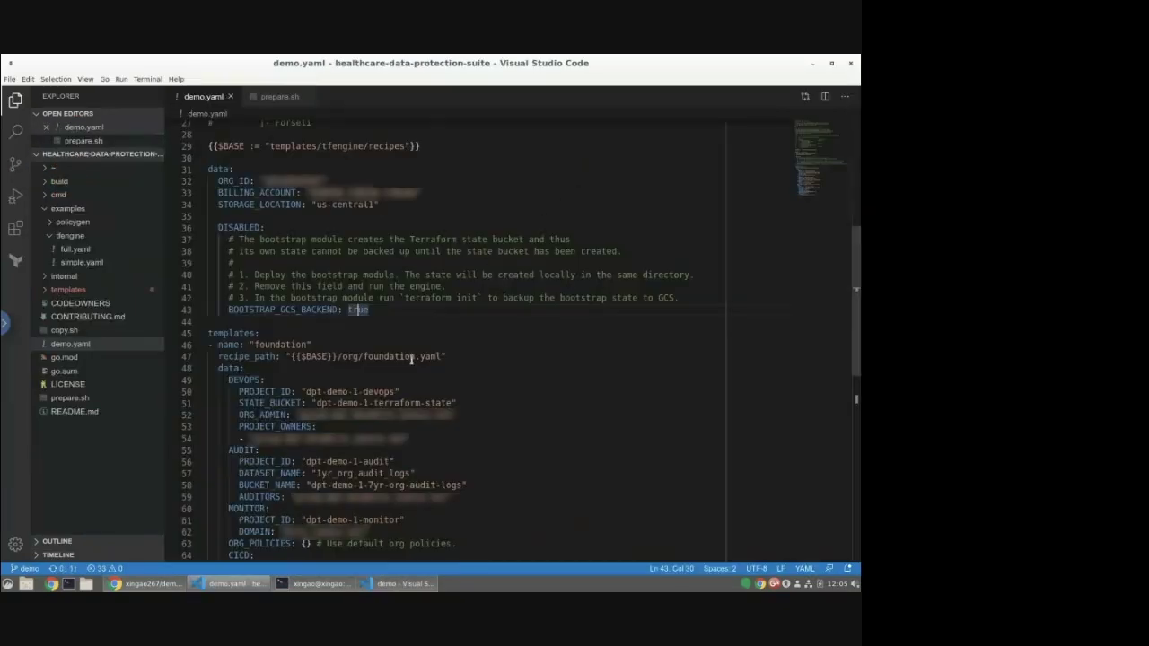
left_click(316, 583)
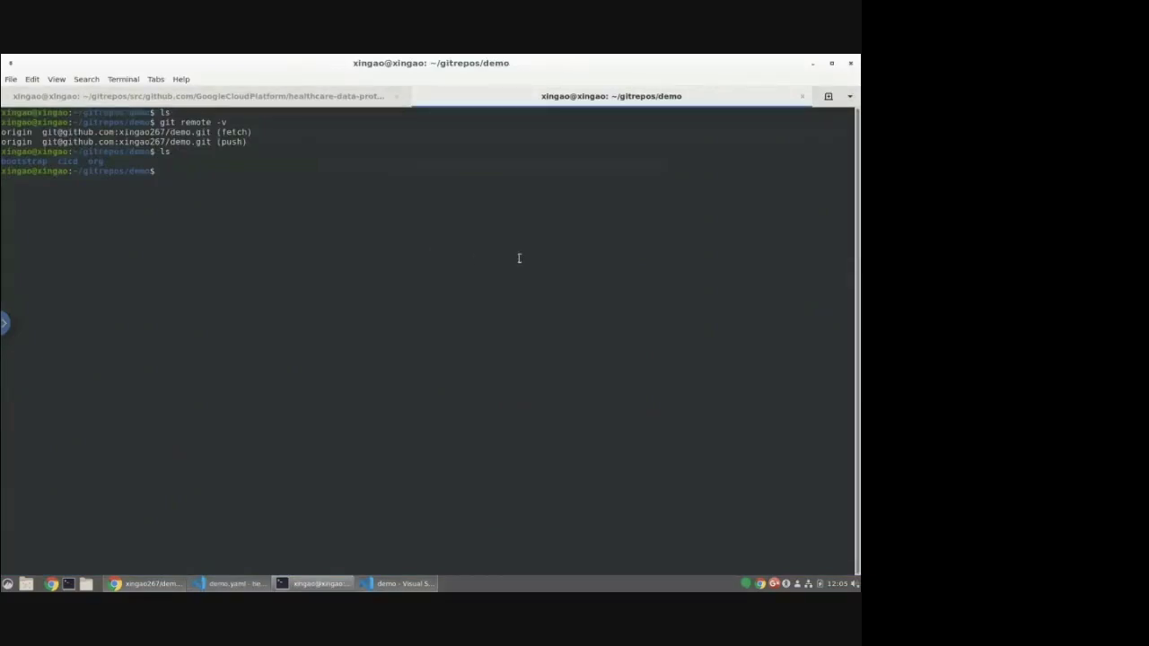
type("ls")
key("Return")
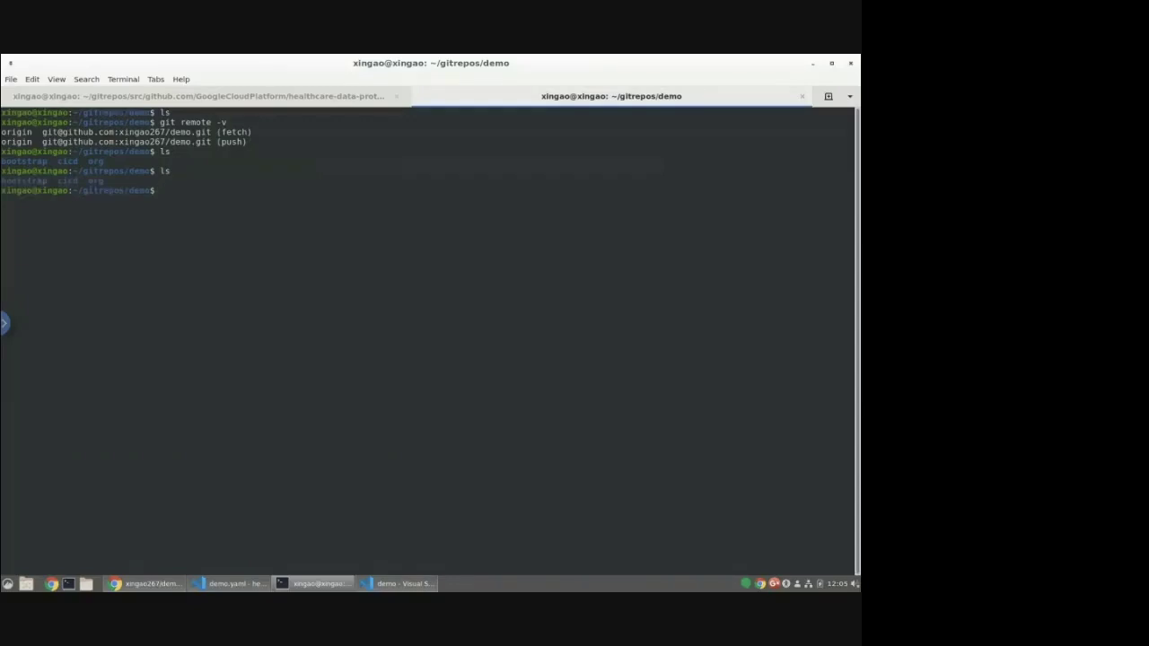
type("cd b")
key("Tab")
key("Return")
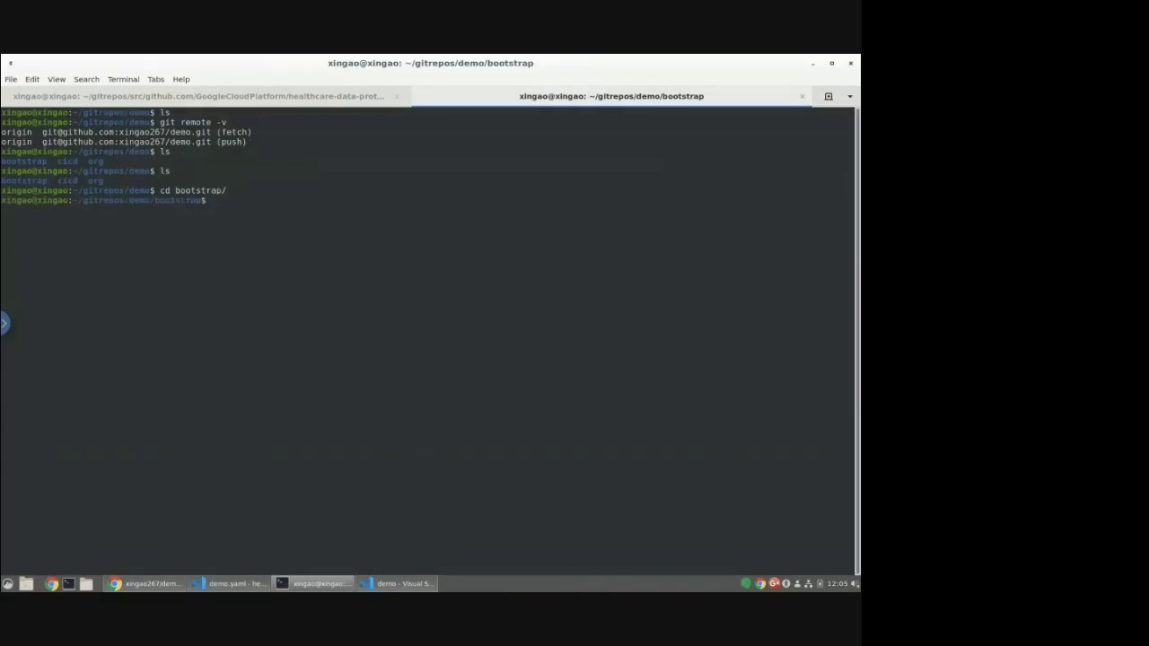
type("terraform init")
key("Return")
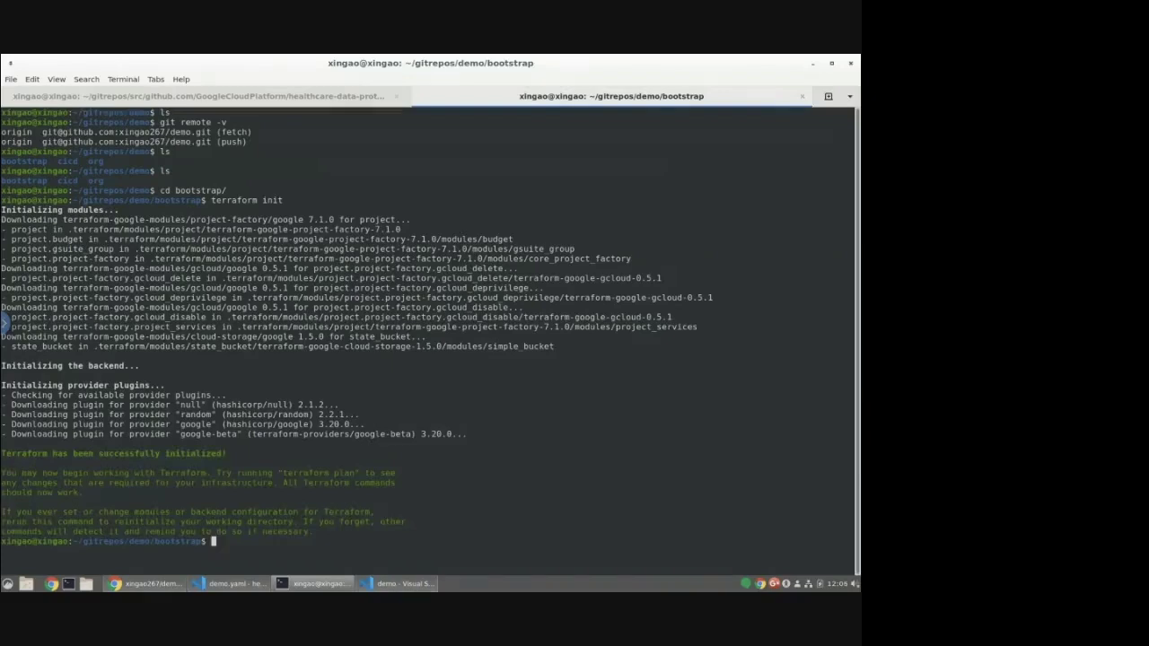
Run terraform apply in the bootstrap folder, review the planned resources and approve the actions with yes.
type("terraform apply")
key("Return")
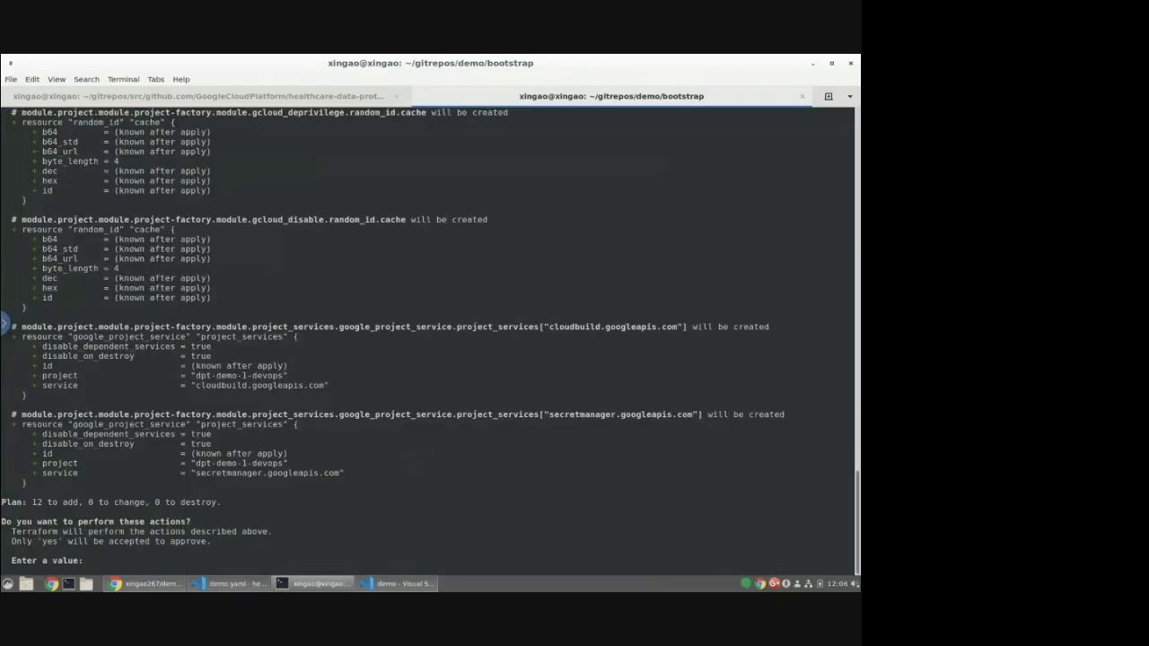
scroll(5, 322, "up", 3)
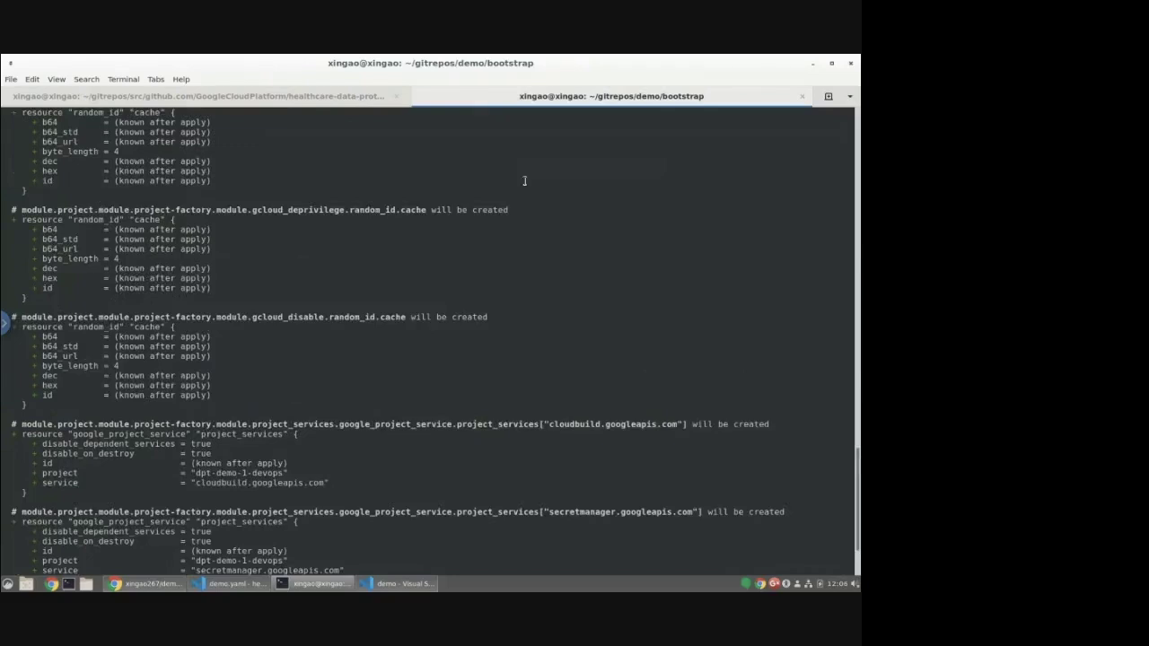
scroll(458, 233, "up", 5)
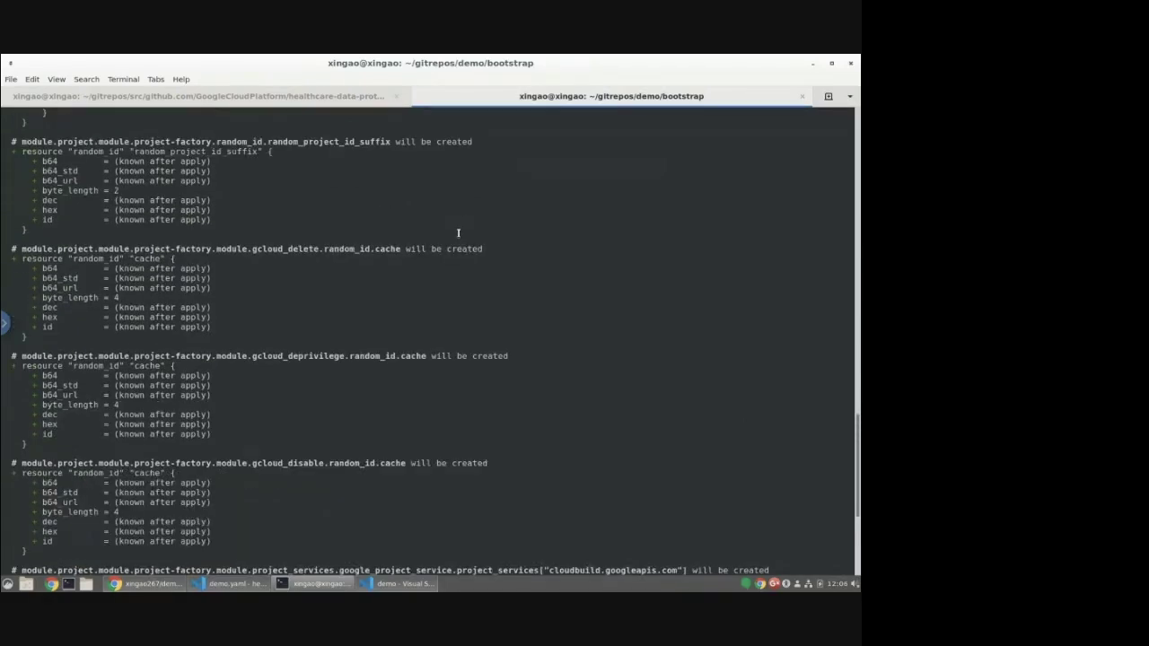
scroll(457, 232, "up", 3)
scroll(457, 234, "up", 3)
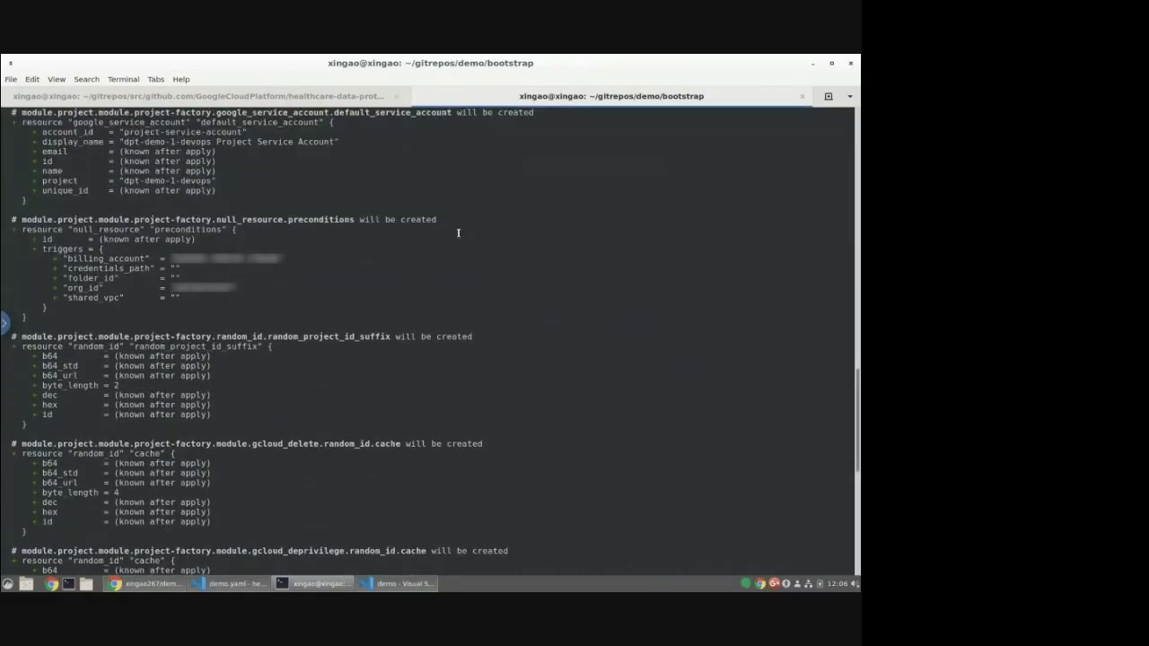
scroll(458, 270, "down", 14)
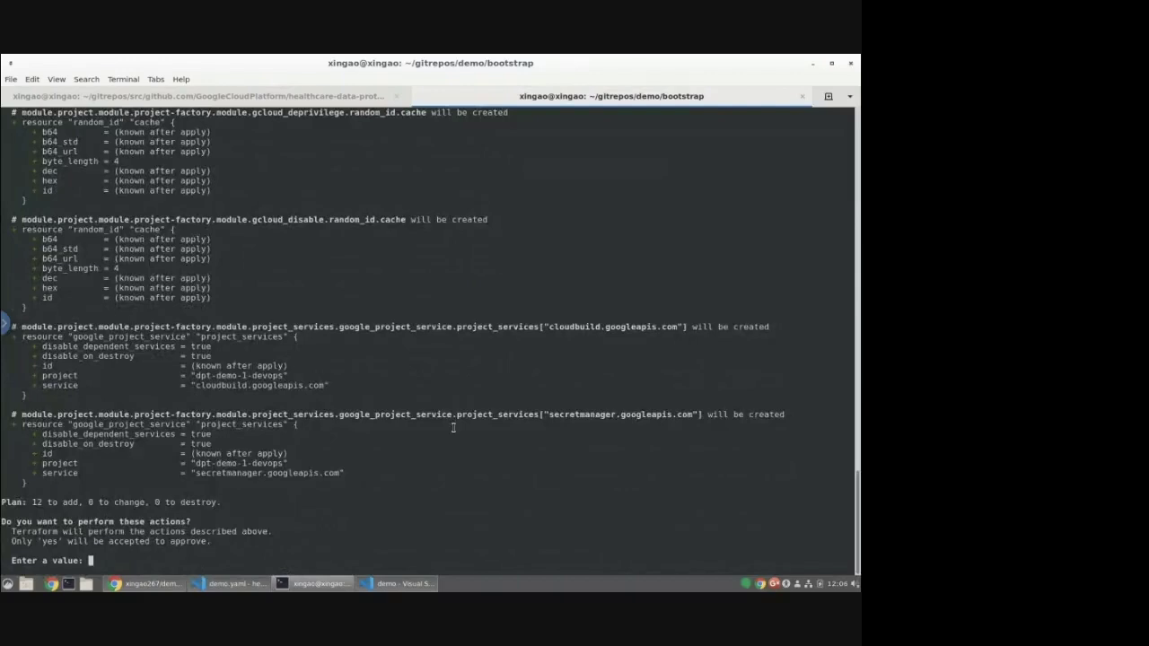
type("yes")
key("Return")
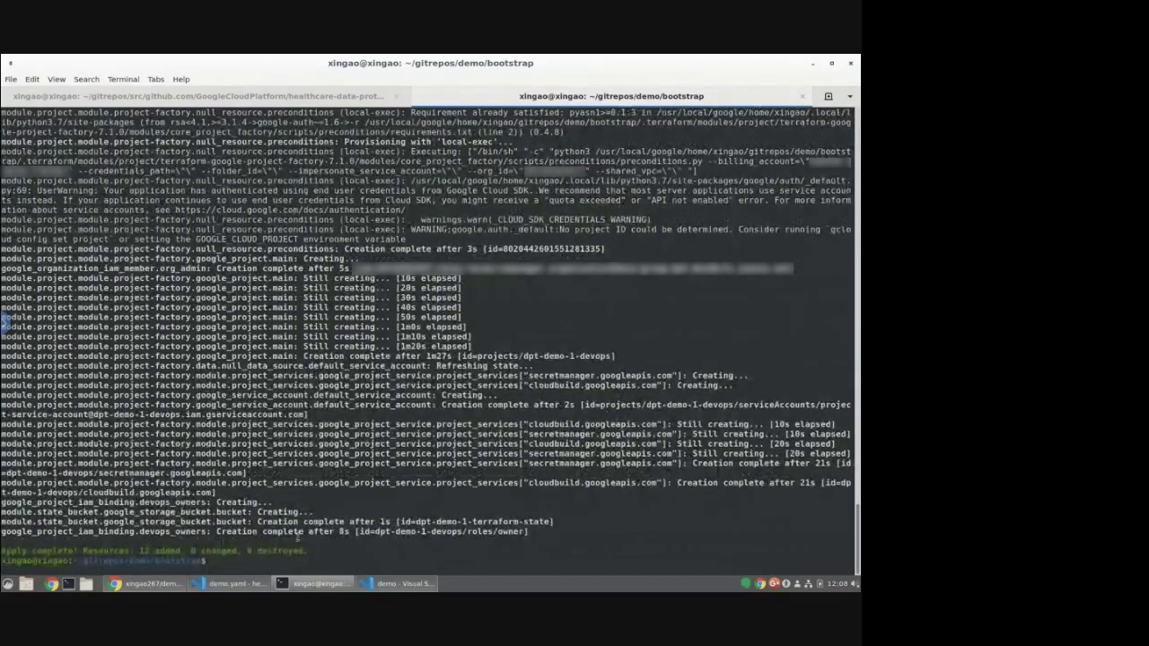
Switch to demo.yaml in Visual Studio Code, set BOOTSTRAP_GCS_BACKEND to false and save the file.
left_click(224, 583)
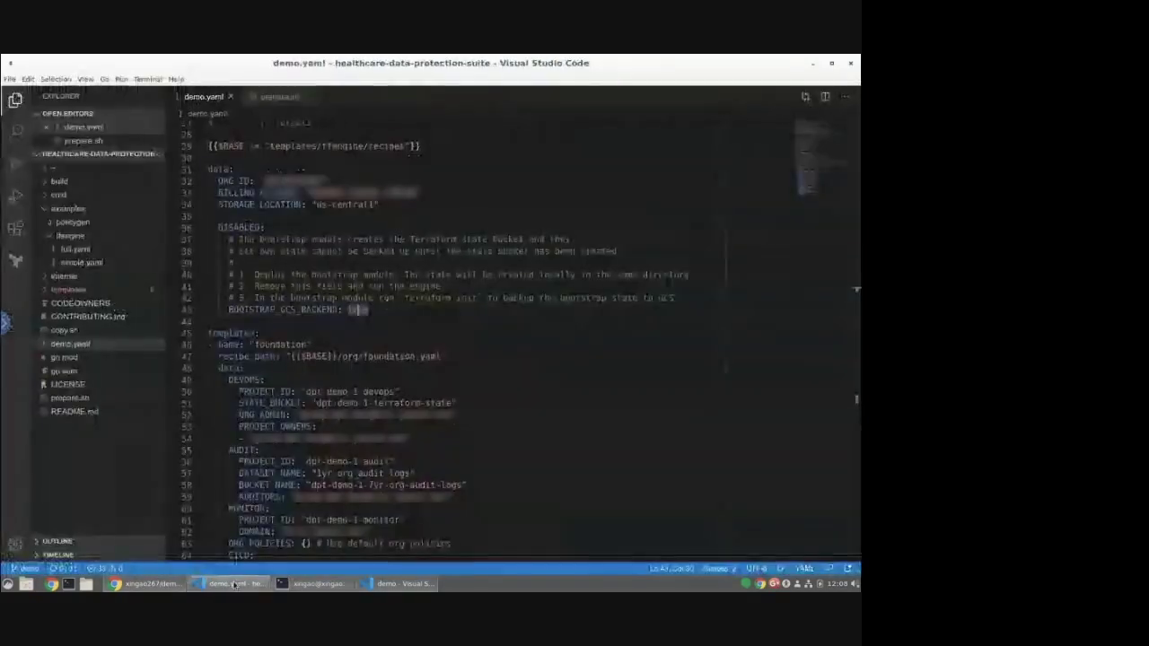
double_click(363, 309)
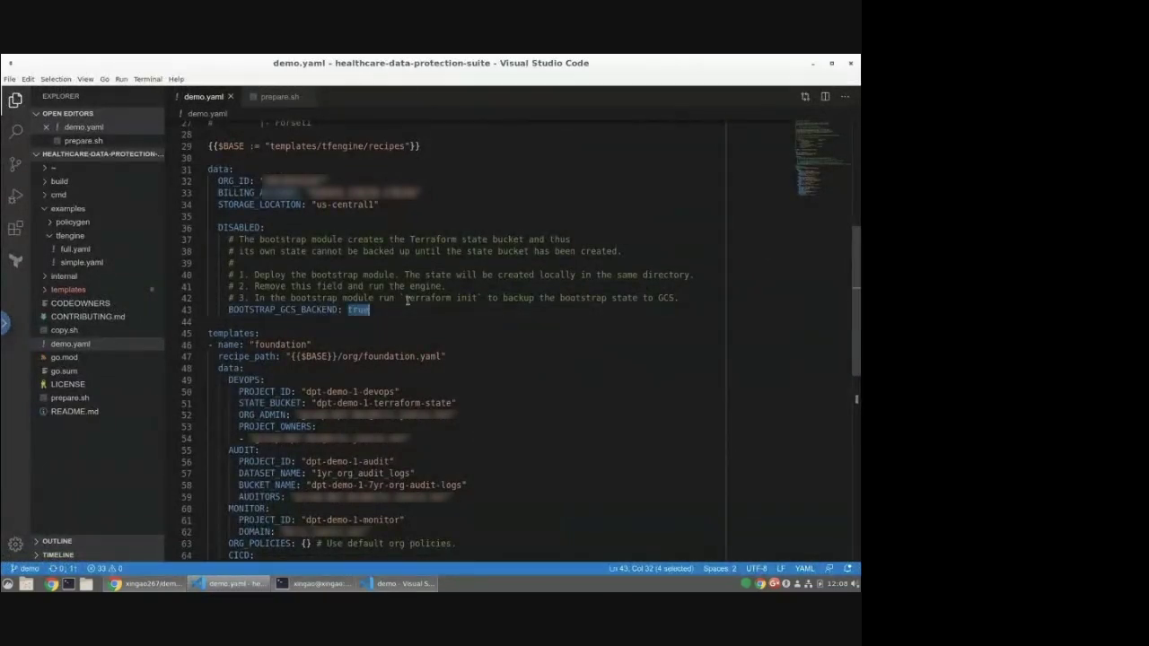
type("false")
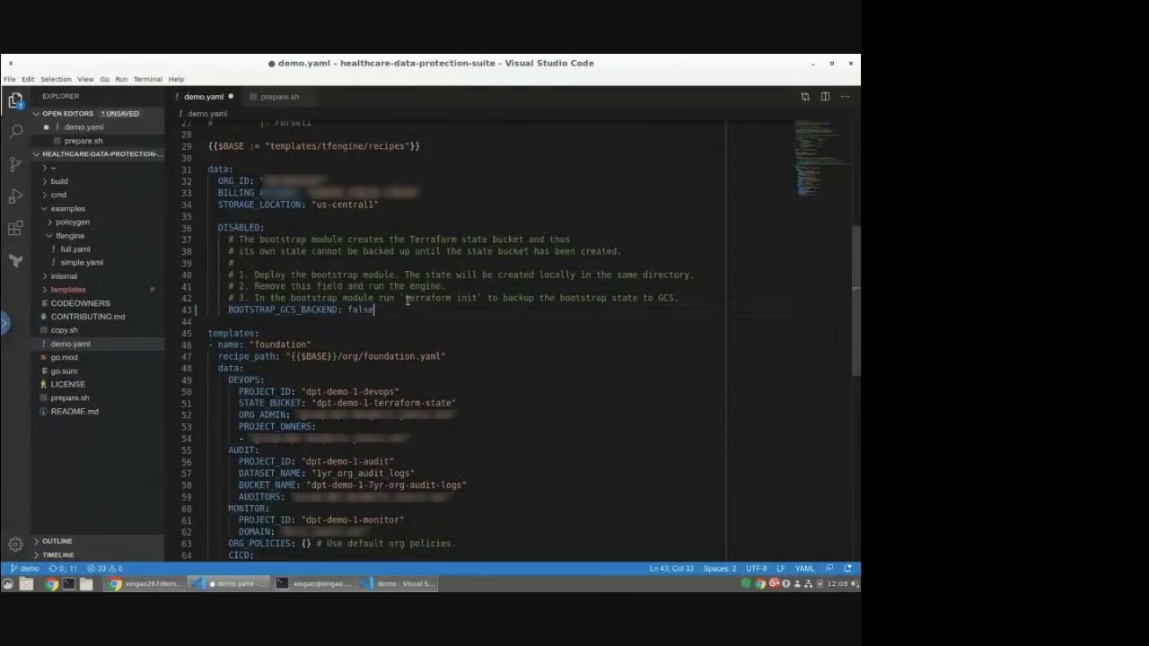
key("ctrl+s")
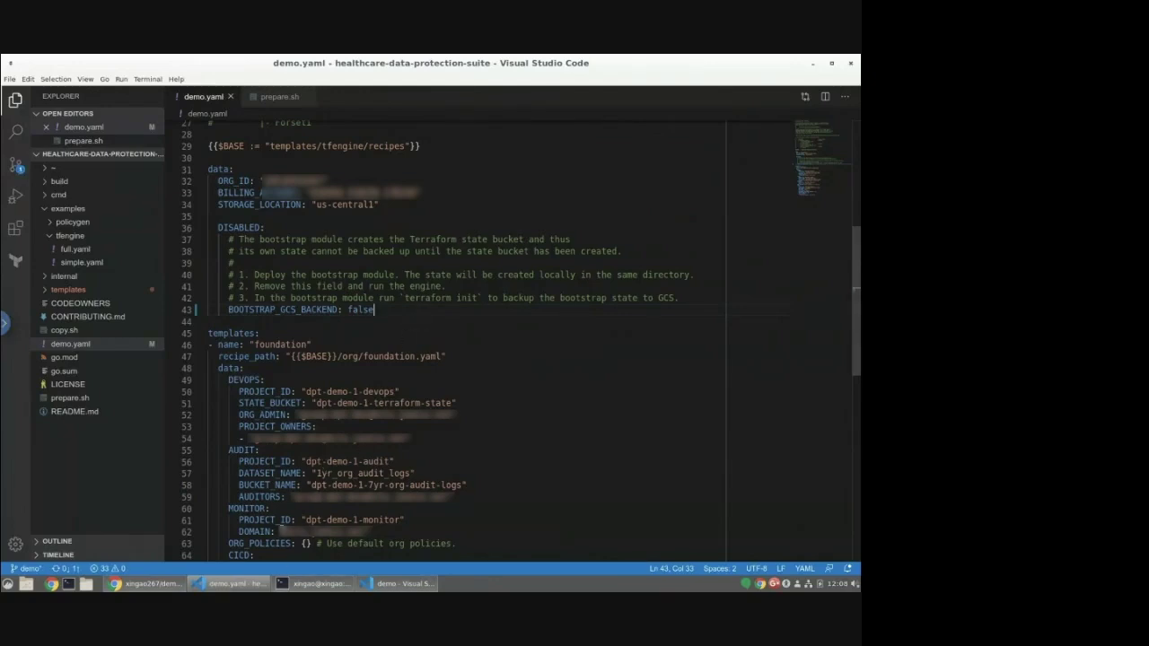
Switch to the terminal session in healthcare-data-protection-suite and rerun tfengine with --config_path=demo.yaml and --output_path=~/gitrepos/demo.
key("alt+Tab")
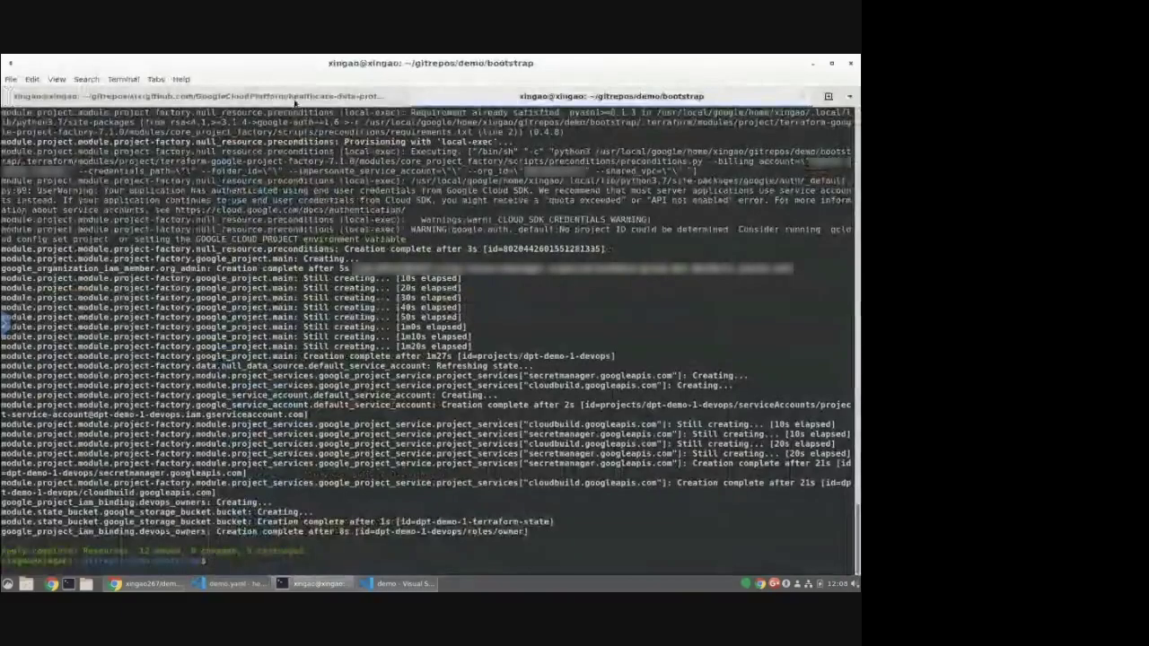
key("ctrl+Page_Up")
key("Up")
key("Return")
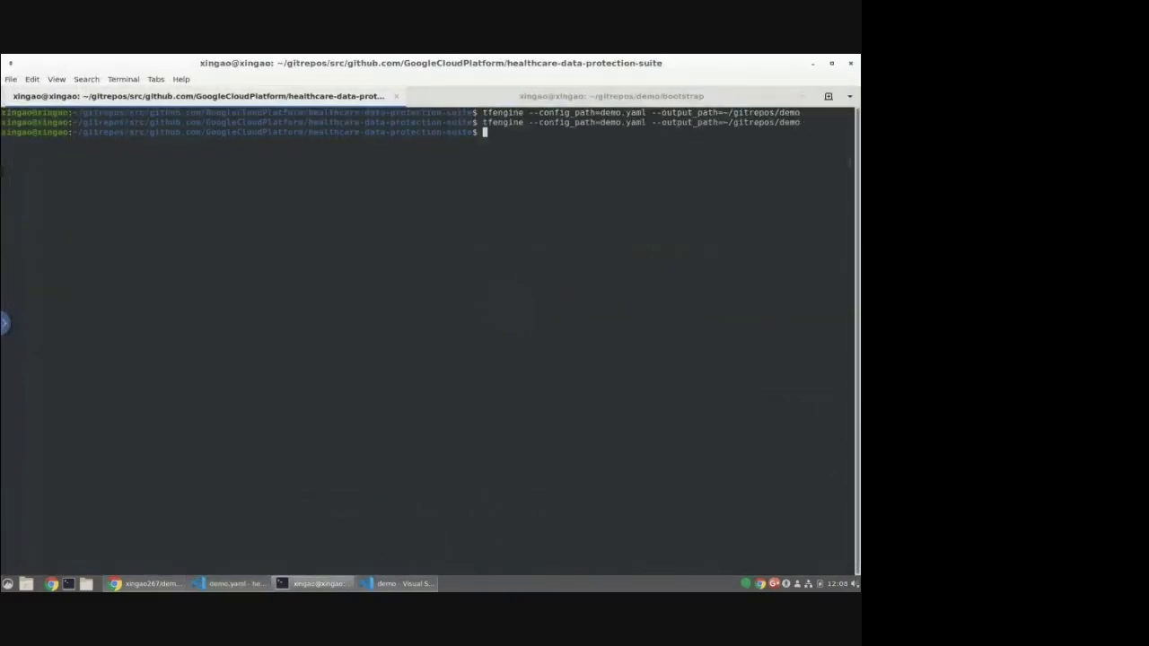
Switch to the demo project in Visual Studio Code and examine the gcs backend block in bootstrap/main.tf, highlighting its bucket name.
left_click(543, 96)
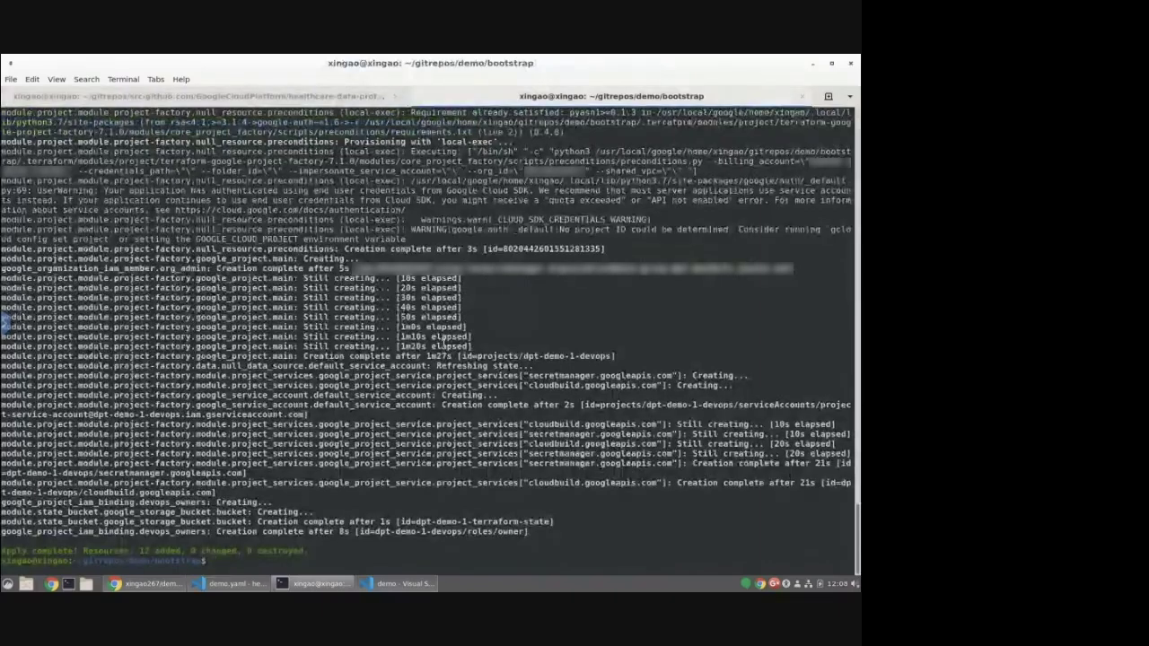
left_click(401, 584)
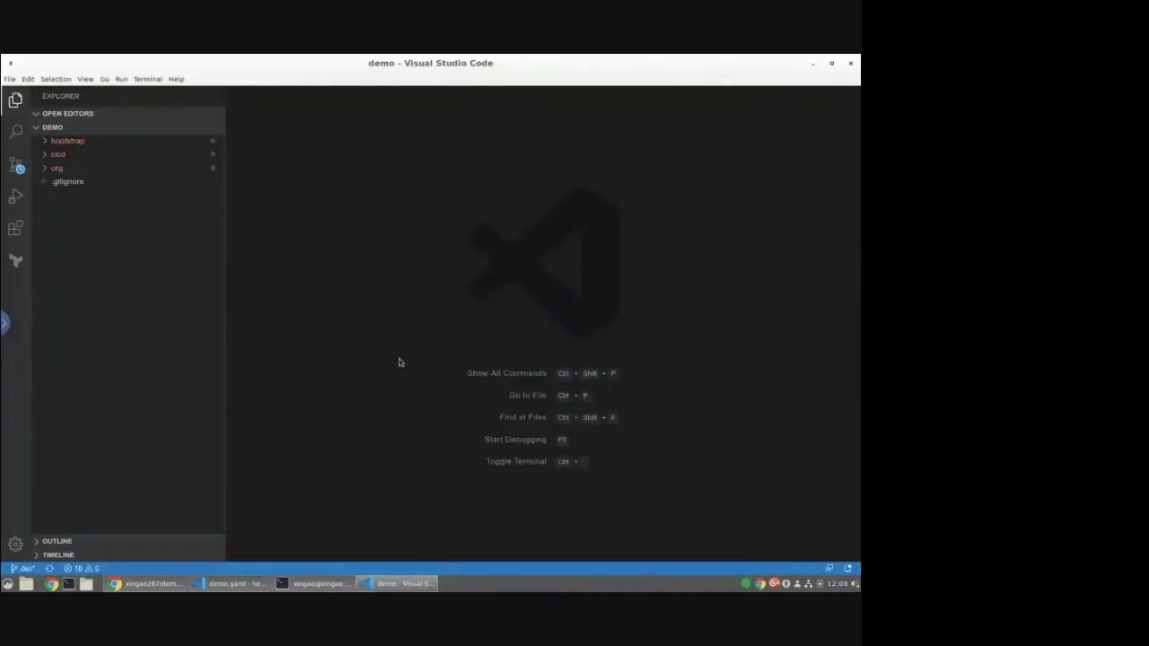
left_click(72, 141)
left_click(68, 182)
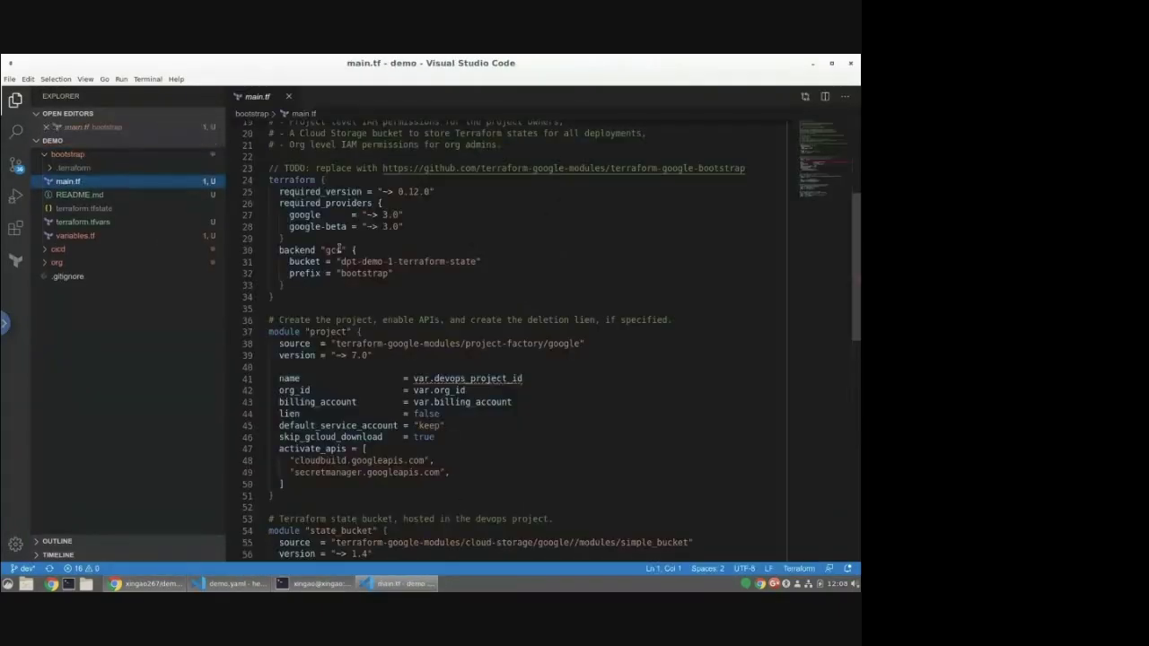
left_click_drag(293, 288, 270, 250)
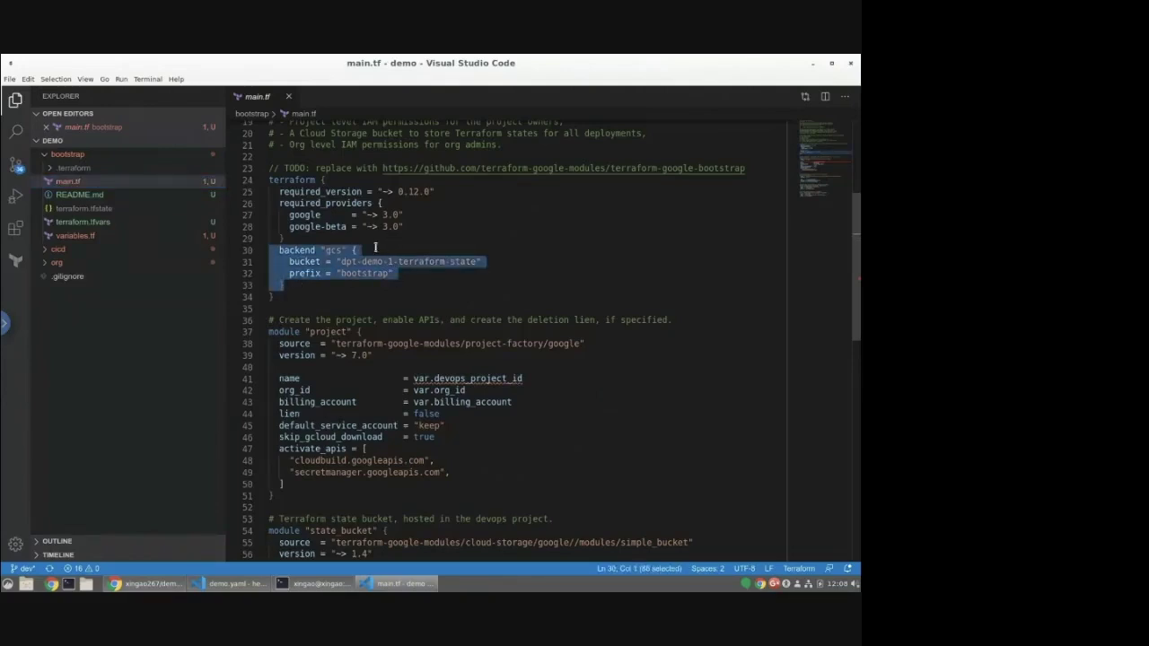
left_click(365, 255)
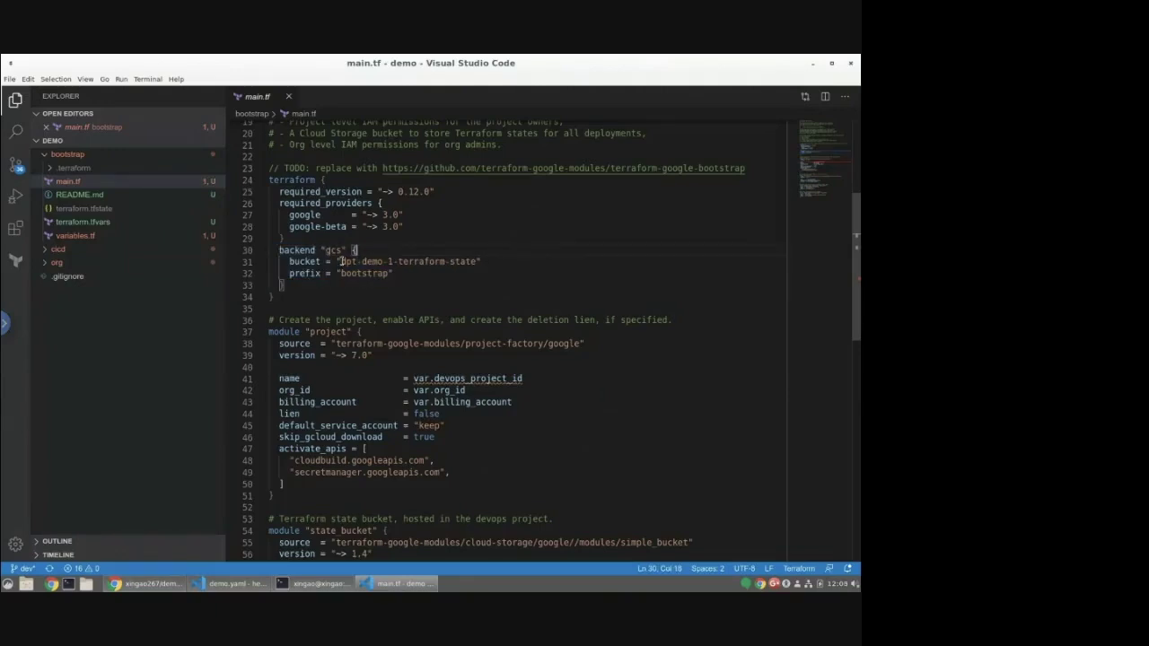
left_click_drag(340, 261, 478, 262)
left_click(395, 273)
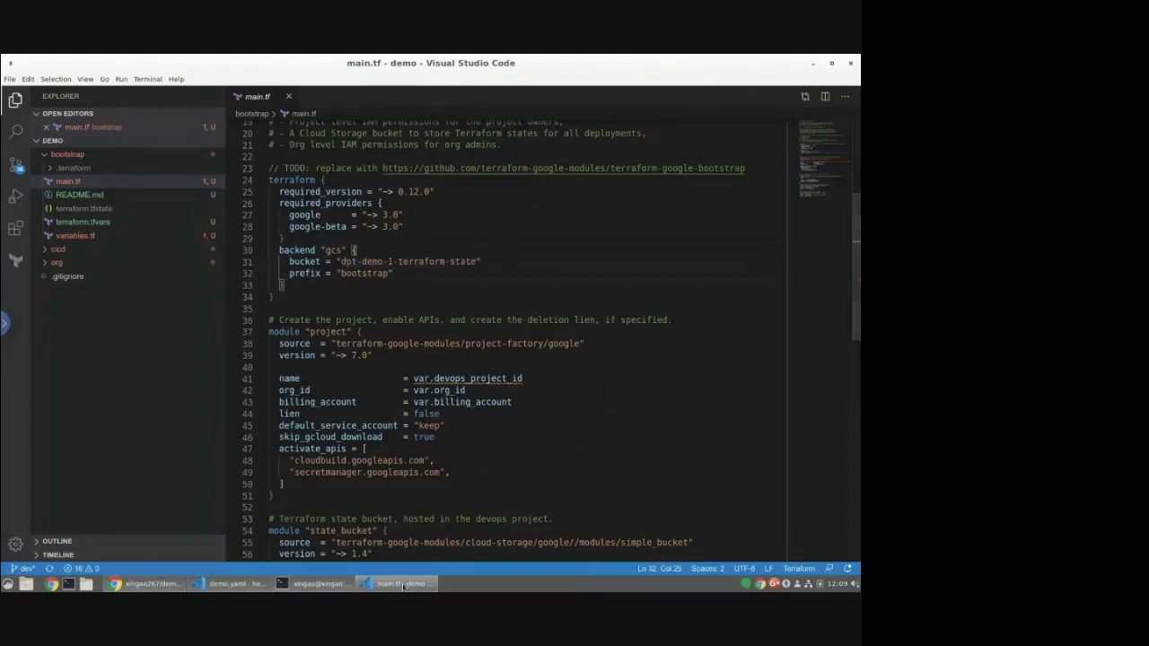
In the terminal's bootstrap folder, run terraform init, answer yes to copying the existing state, and return to the parent folder.
left_click(403, 584)
type("terraform init")
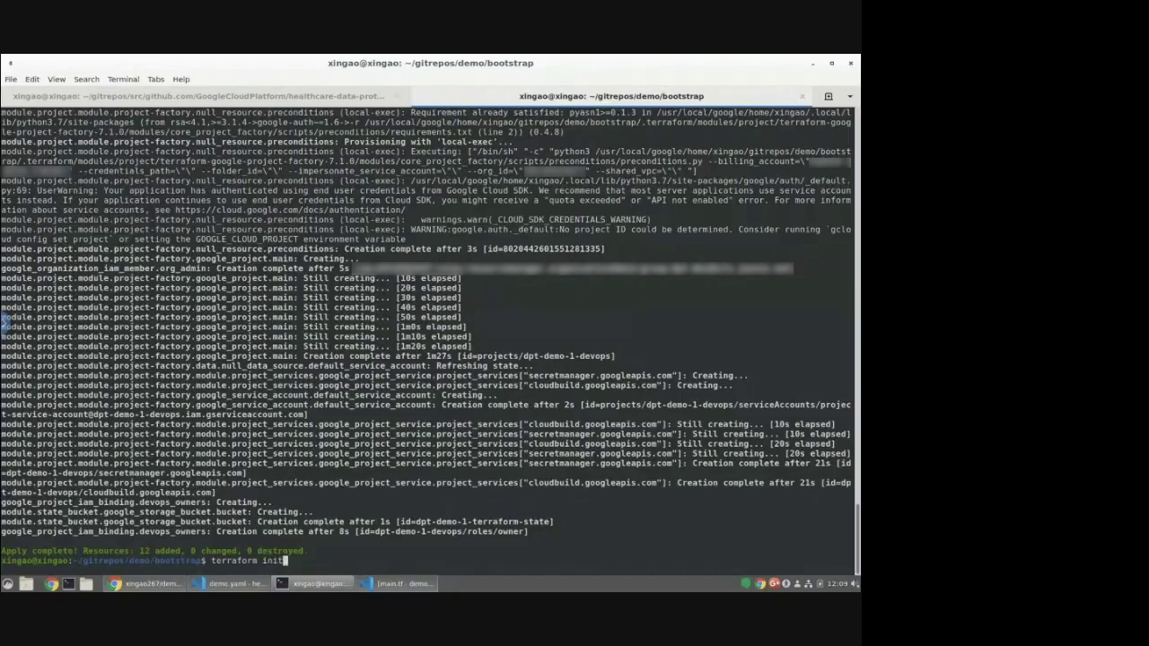
key("Return")
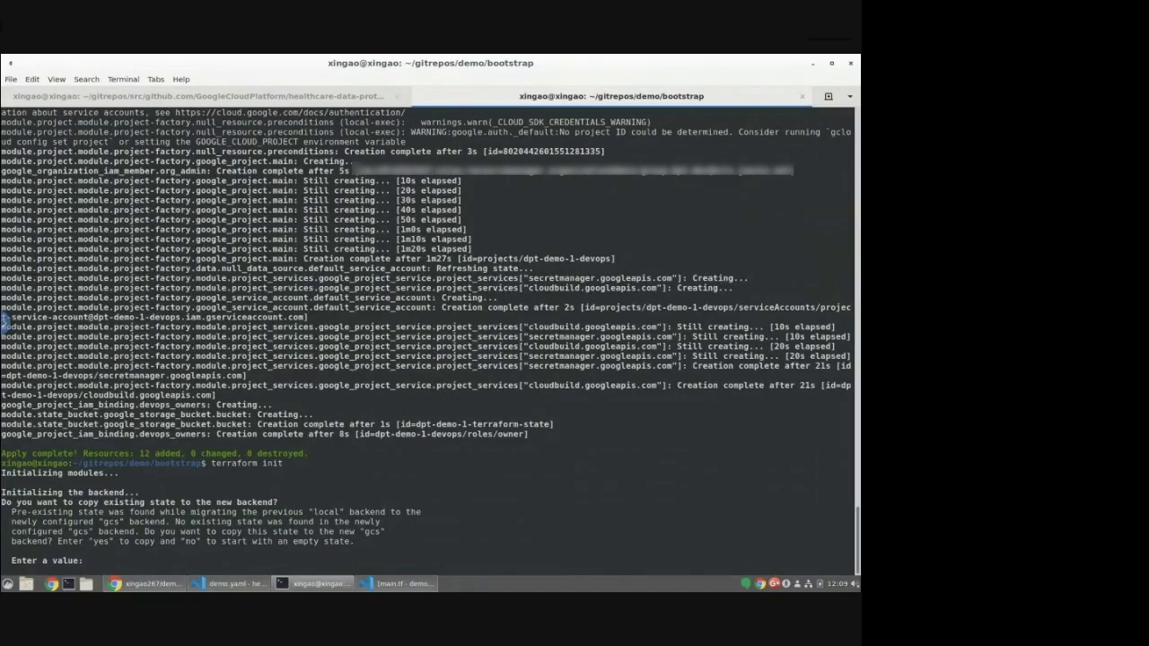
type("yes")
key("Return")
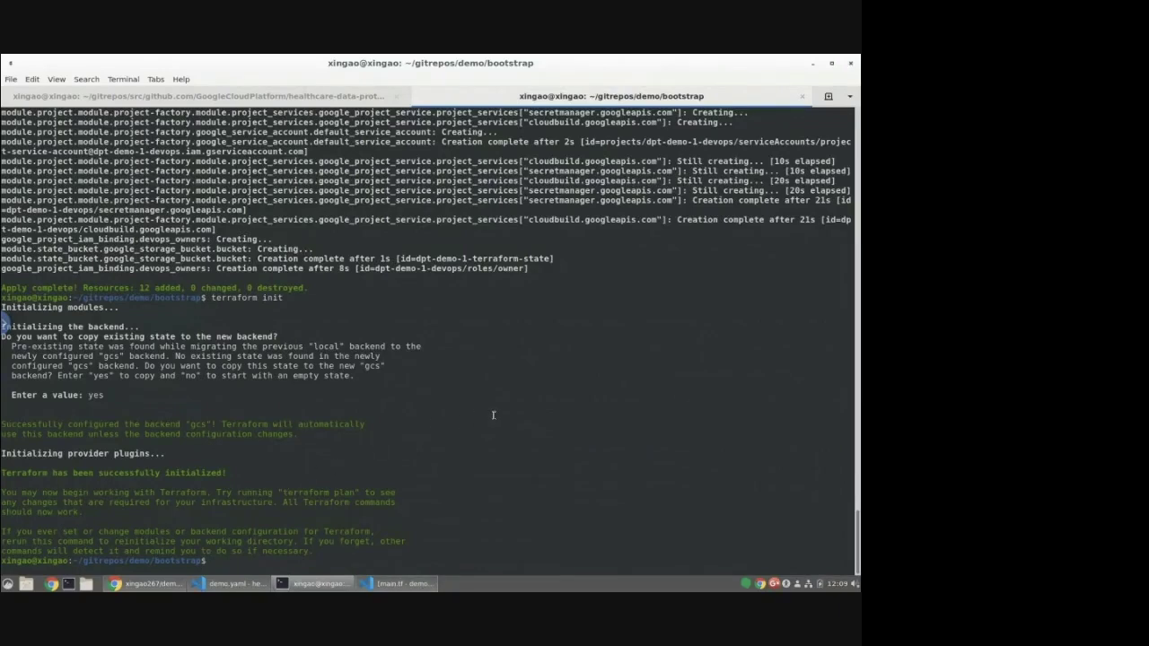
type("cd ..")
key("Return")
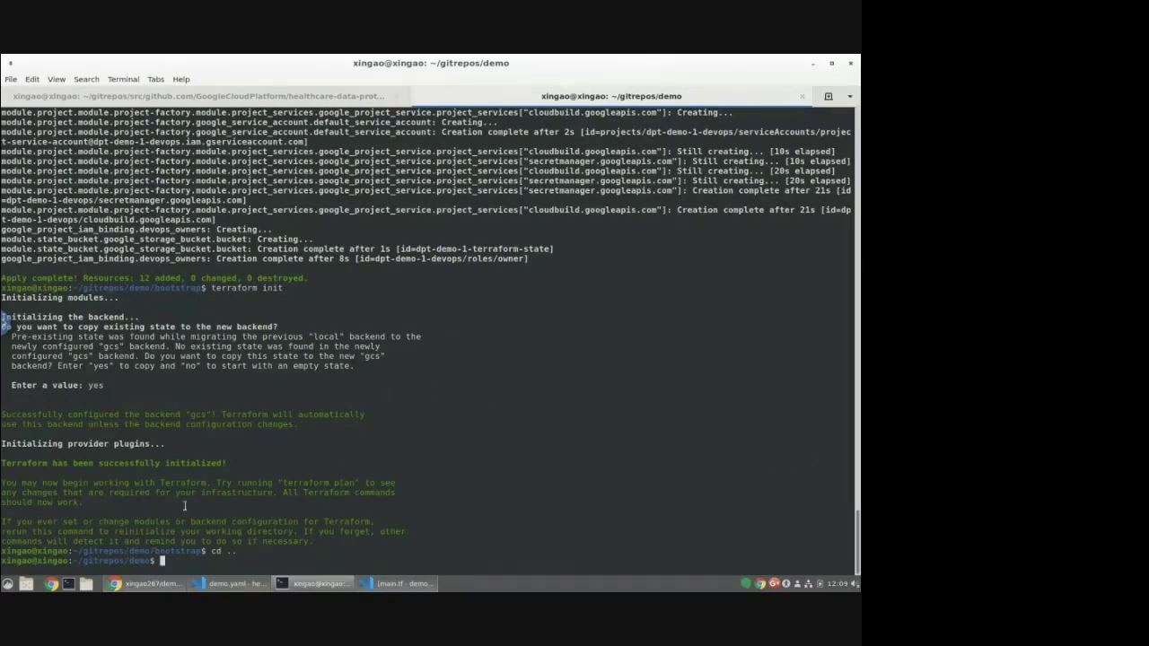
Switch to the Google Cloud console in Chrome, open Cloud Build and select the dpt-demo-1-devops project.
left_click(143, 583)
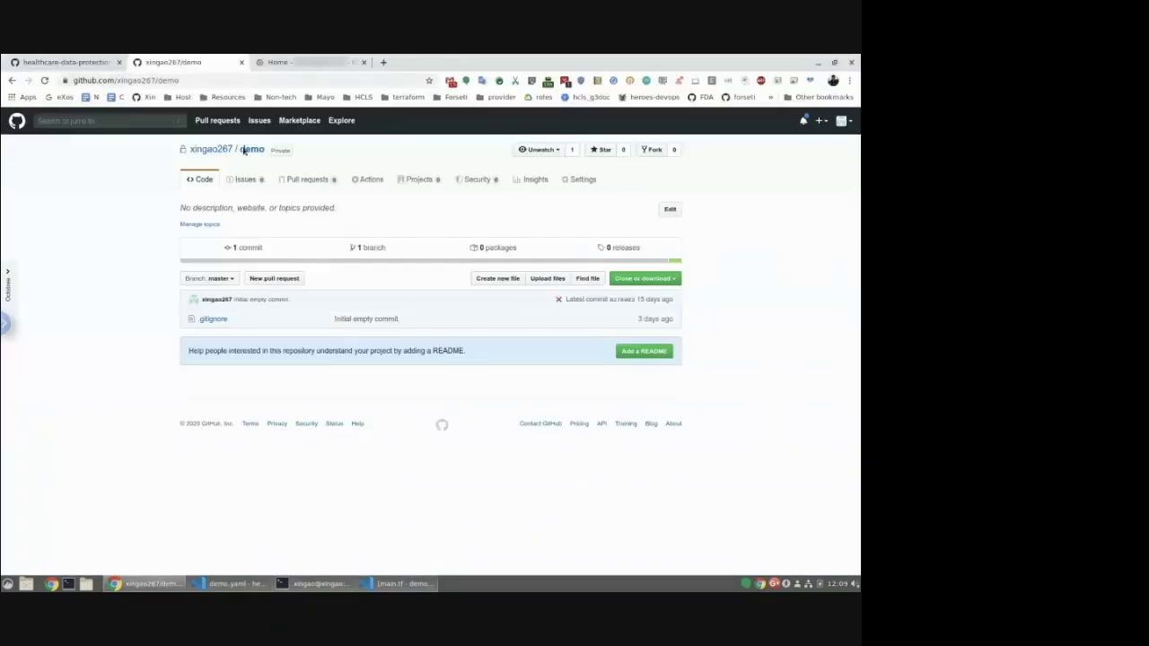
left_click(312, 65)
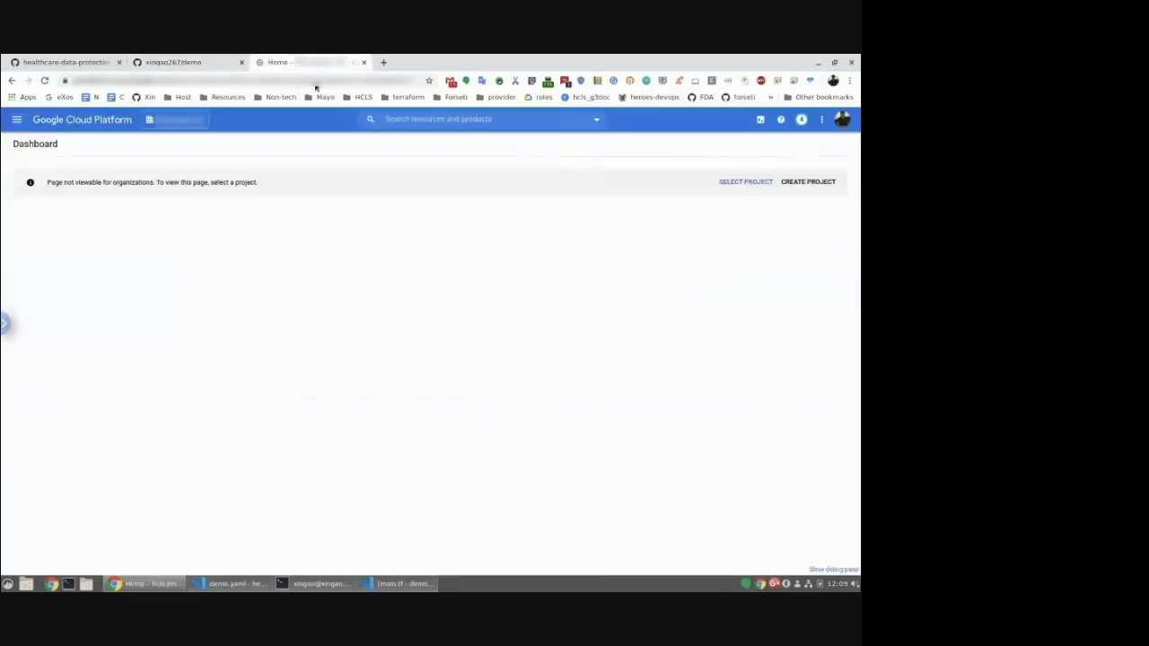
left_click(16, 119)
left_click(78, 236)
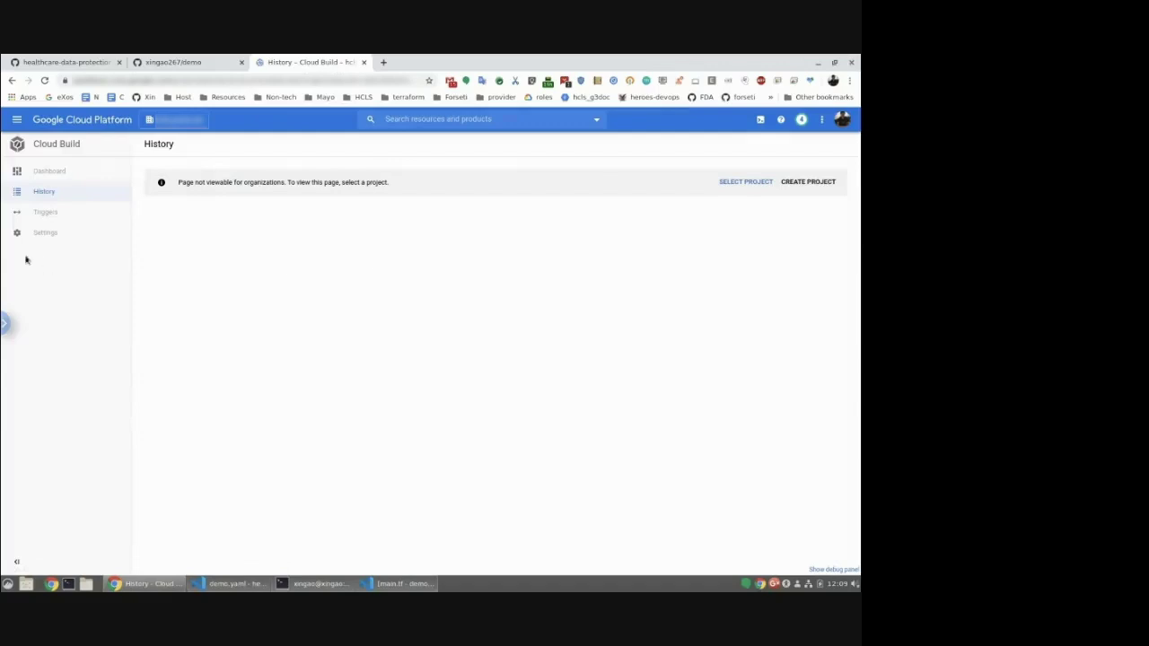
left_click(175, 119)
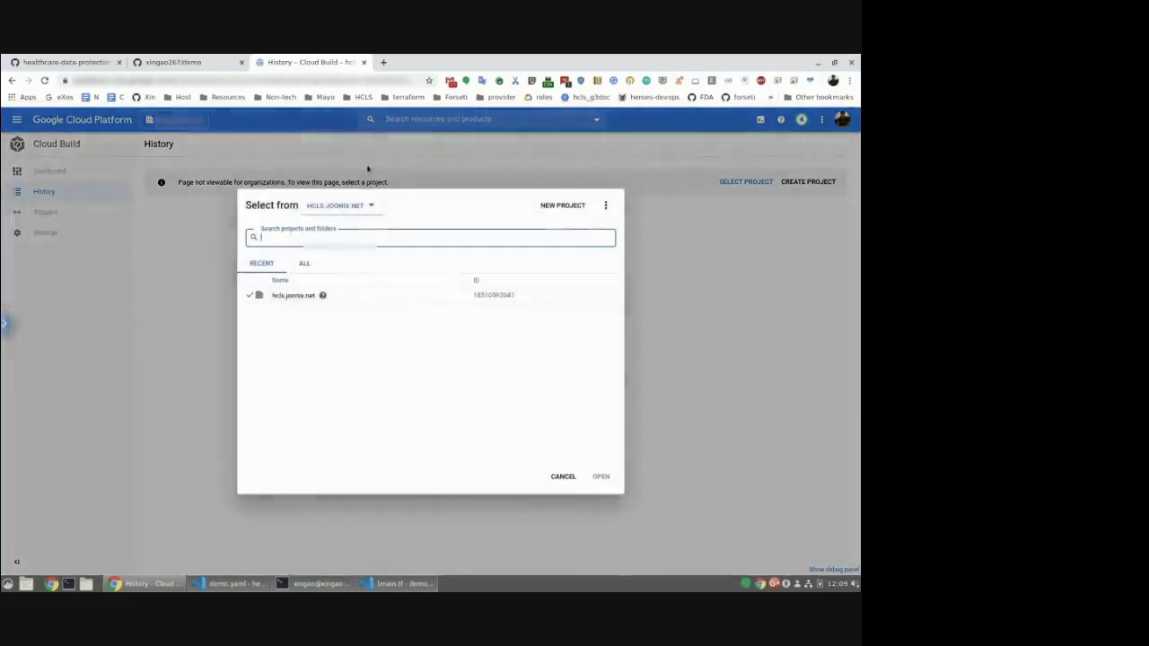
type("dpt-")
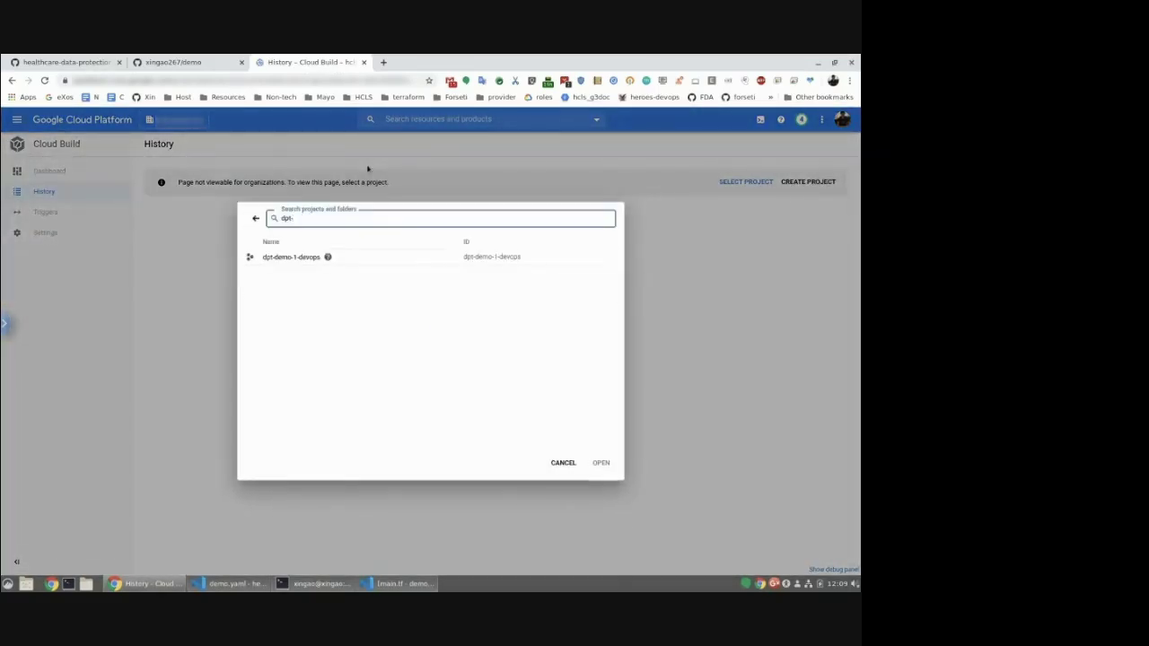
left_click(286, 260)
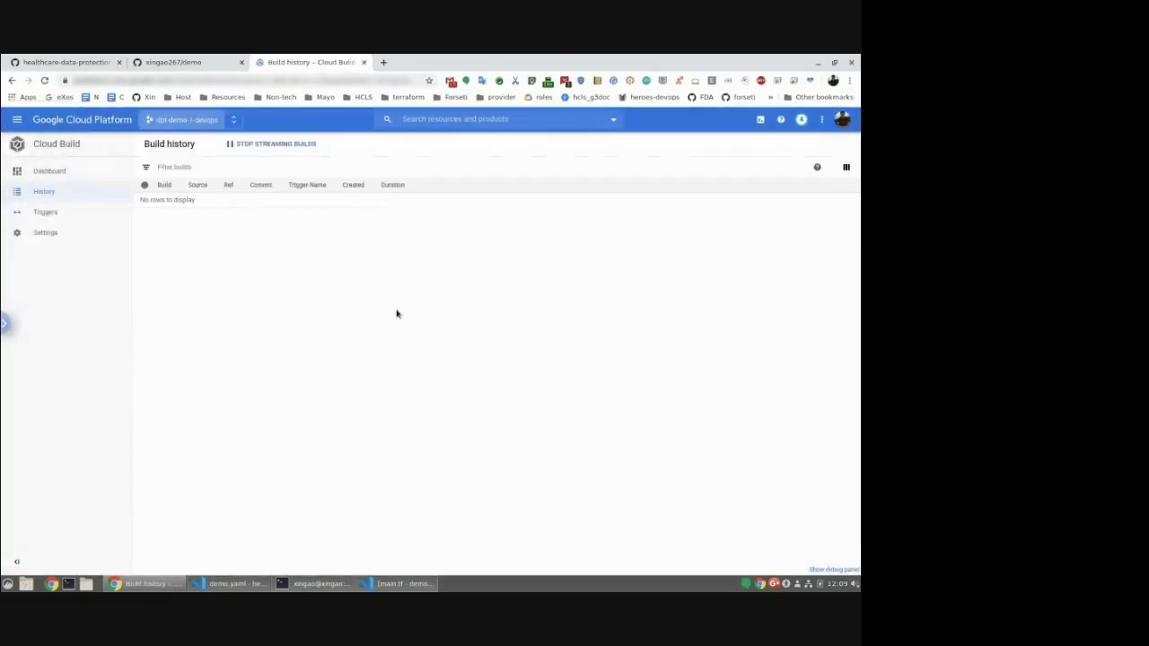
Start connecting a repository for Cloud Build triggers, with GitHub (Cloud Build GitHub App) as the source.
left_click(72, 217)
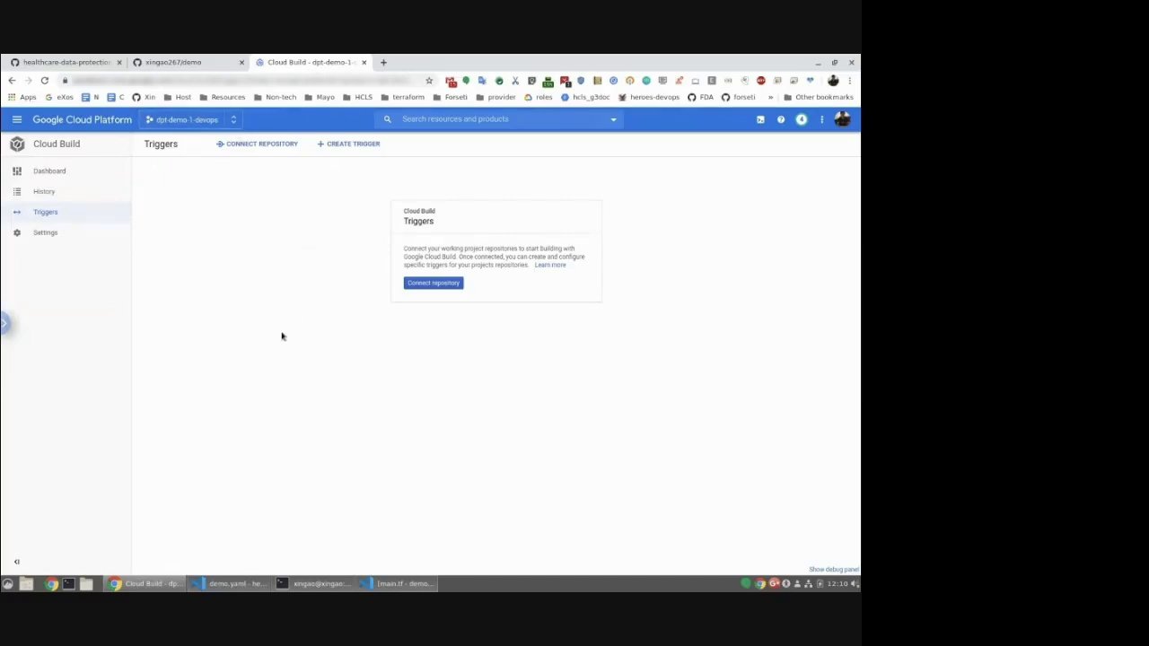
left_click(429, 285)
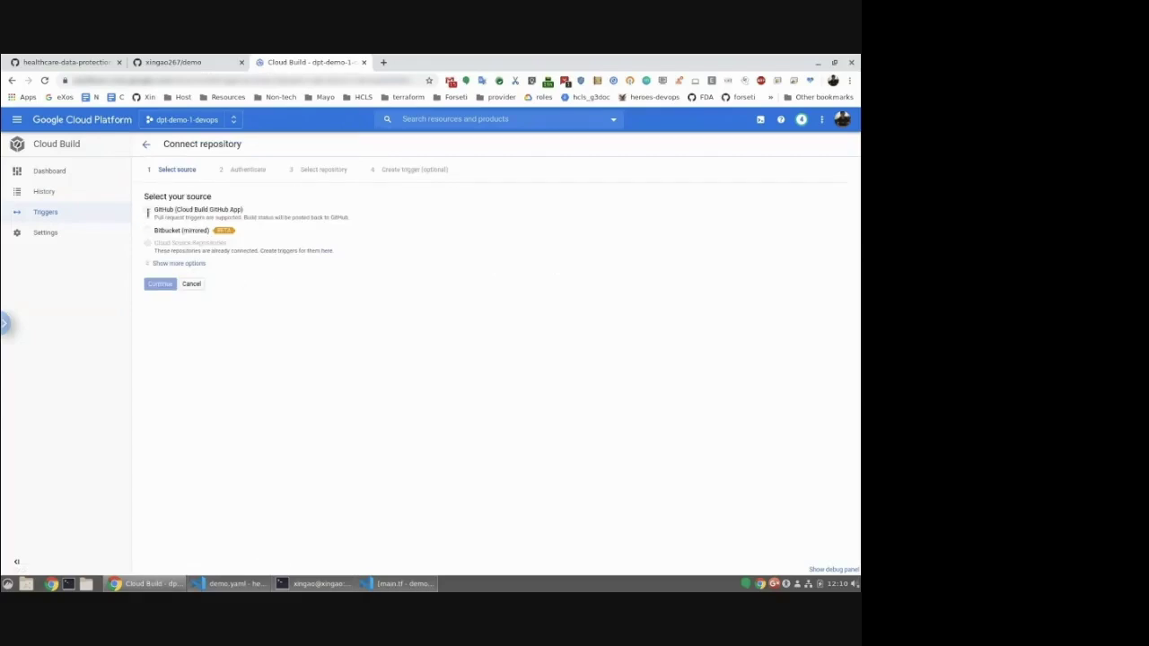
left_click(178, 212)
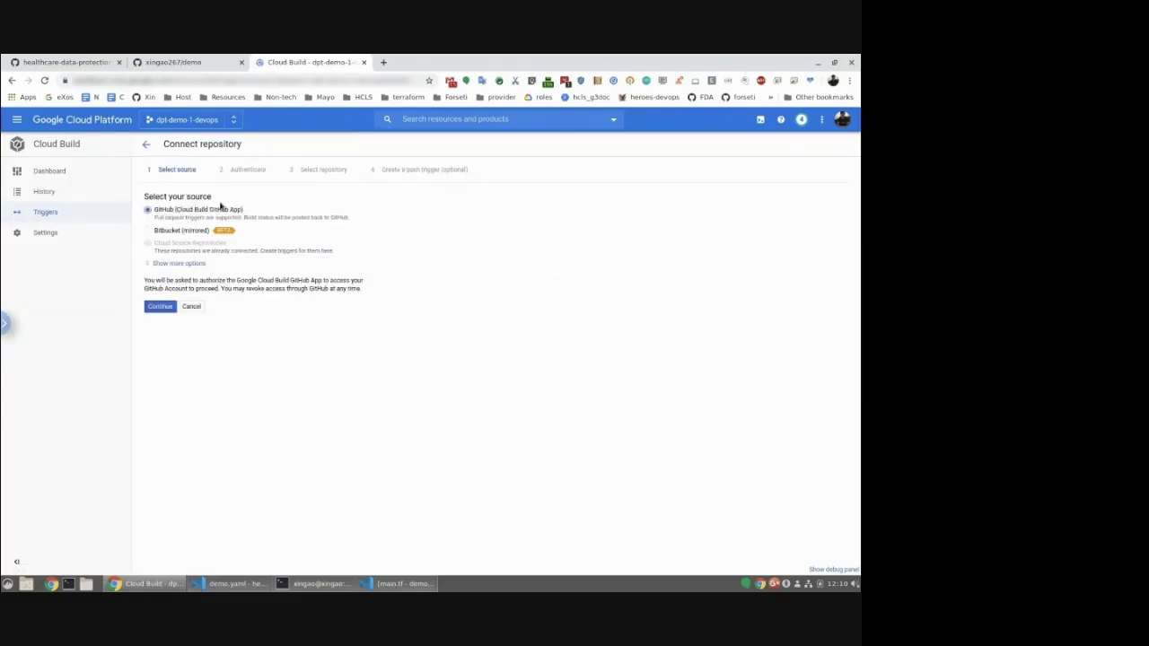
left_click(158, 307)
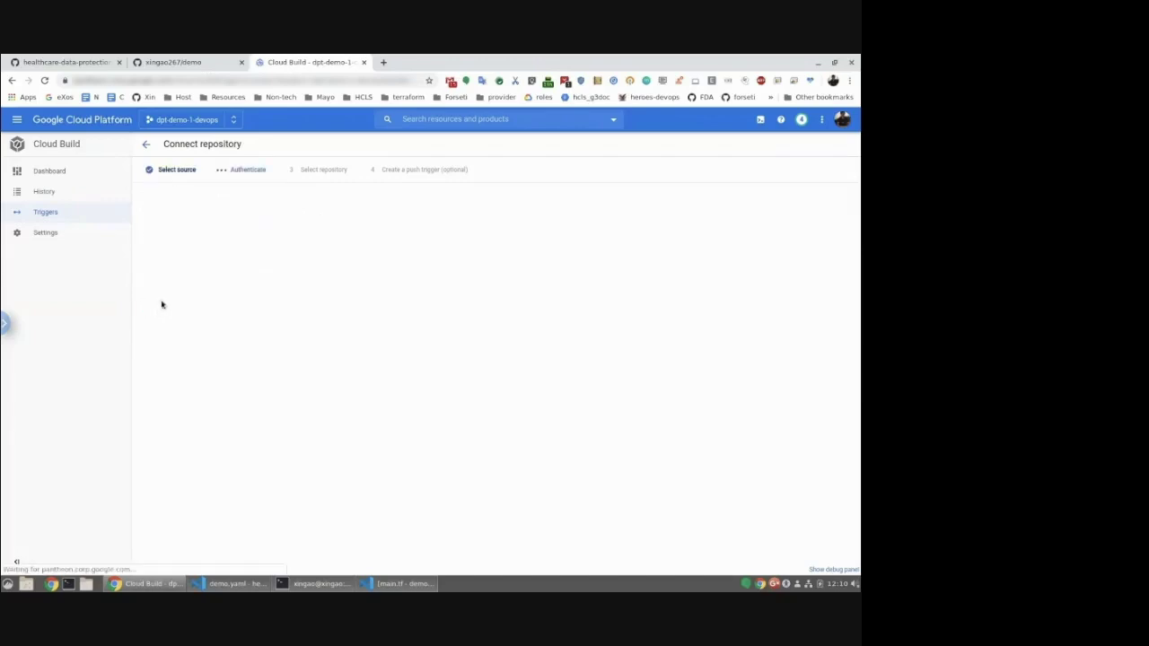
Connect the demo repository from the personal GitHub account, accepting the content transfer terms, and skip creating a push trigger.
left_click(190, 241)
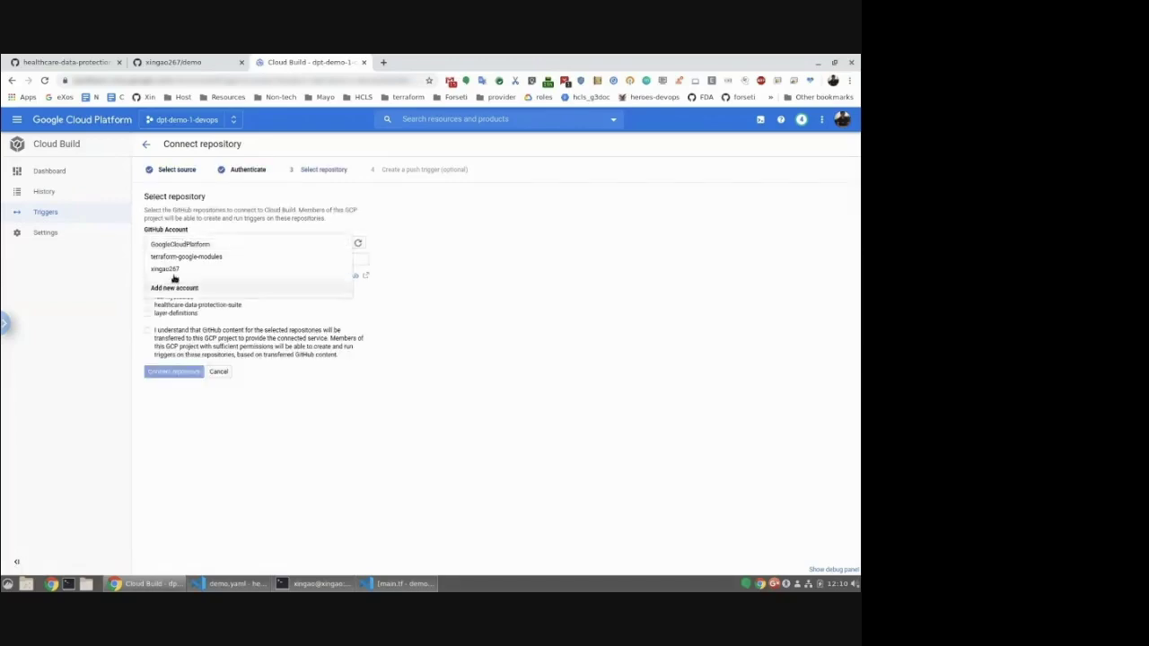
left_click(185, 269)
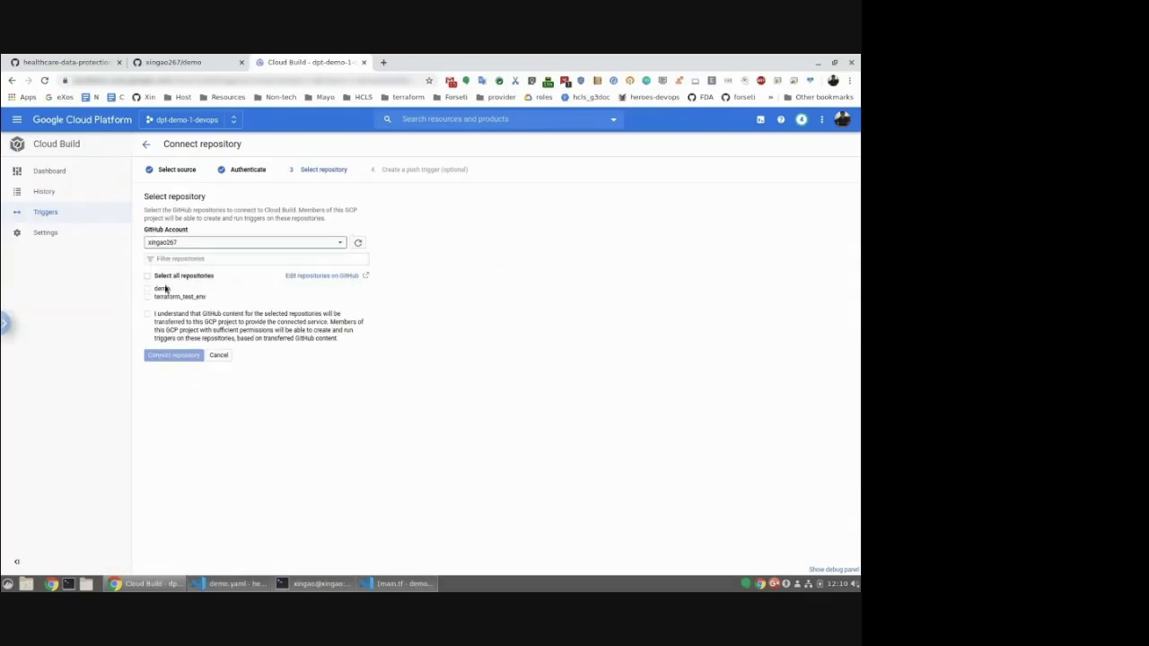
left_click(164, 289)
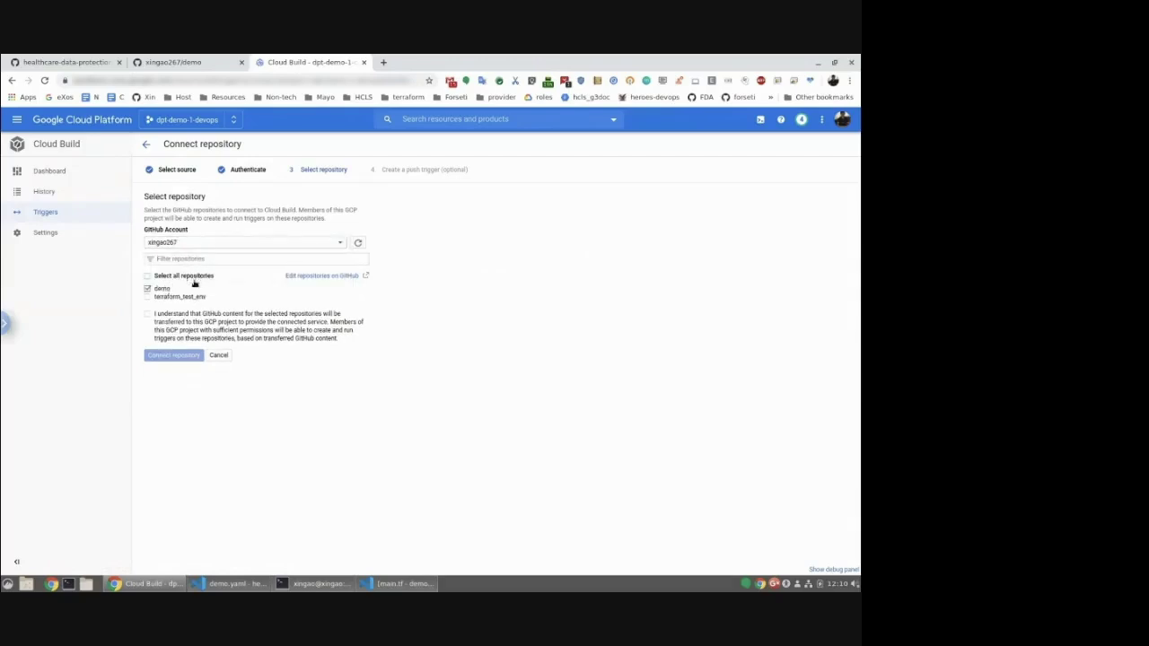
left_click(171, 321)
left_click(154, 354)
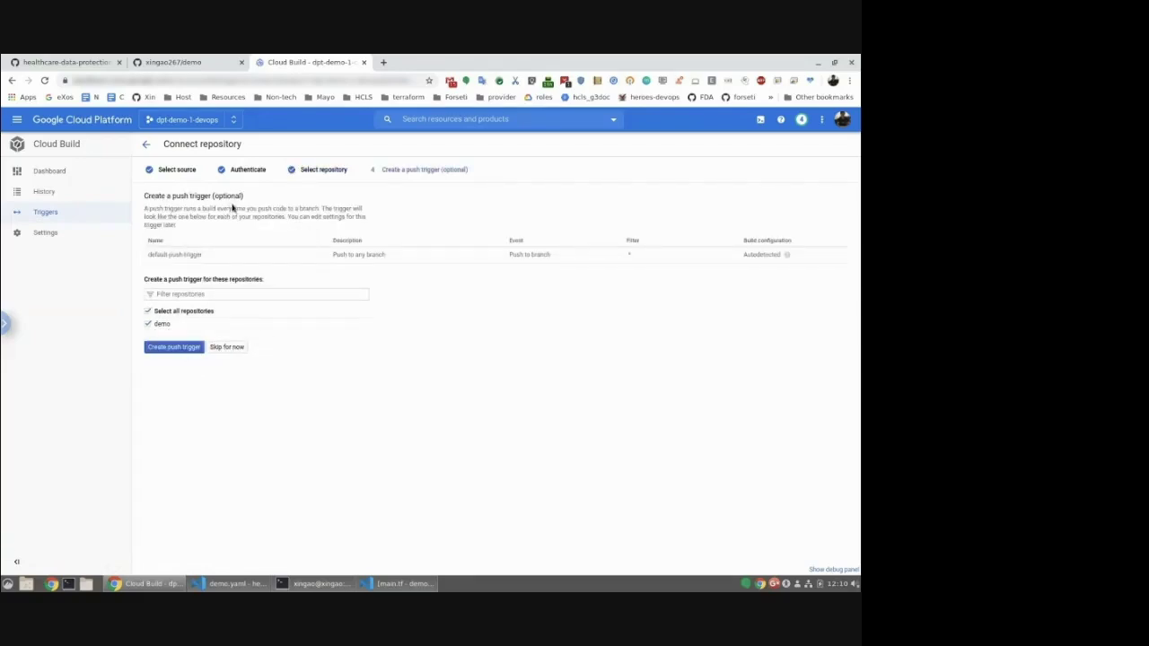
left_click(237, 350)
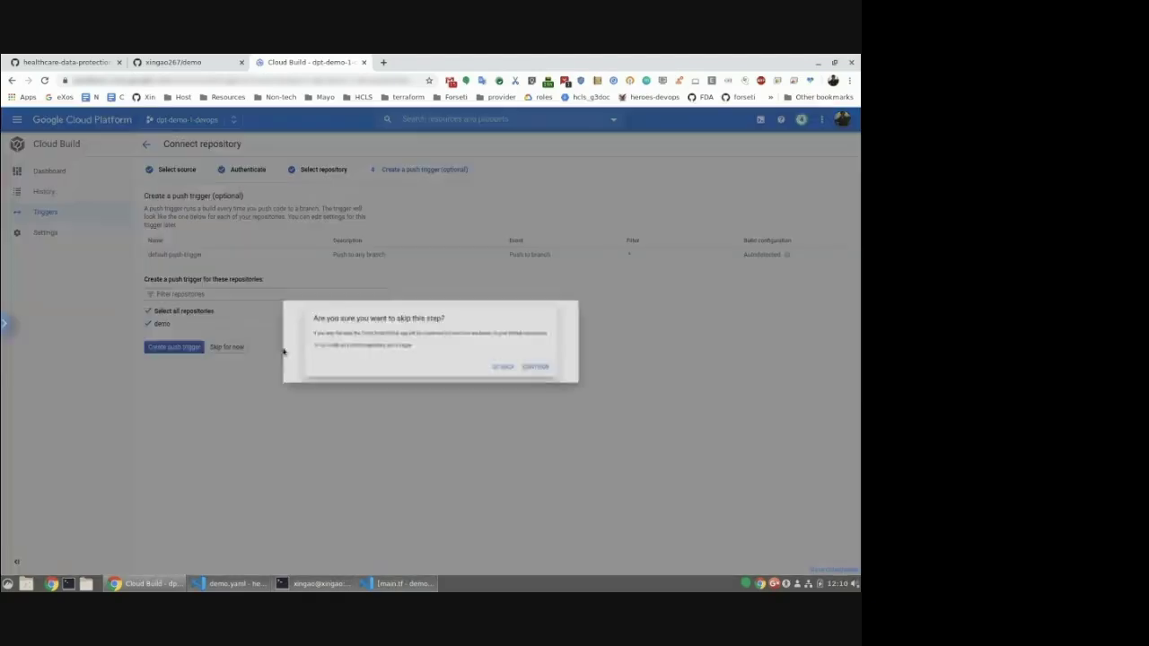
left_click(573, 375)
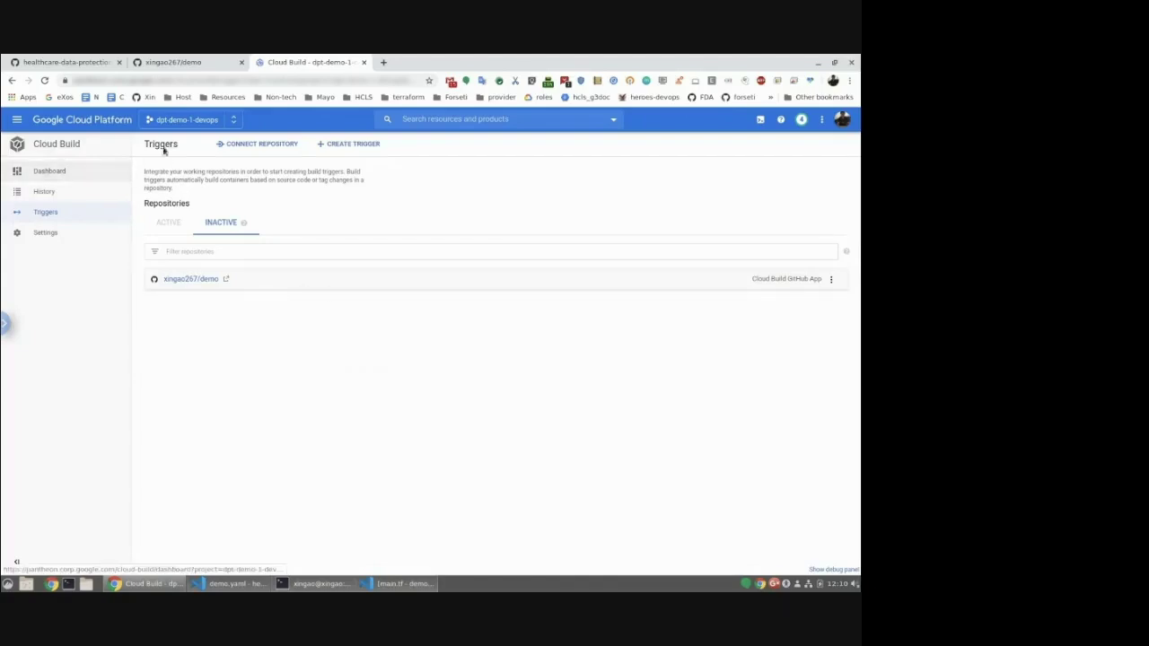
Open the Storage browser of the dpt-demo-1-devops project to view the Terraform state bucket.
left_click(17, 120)
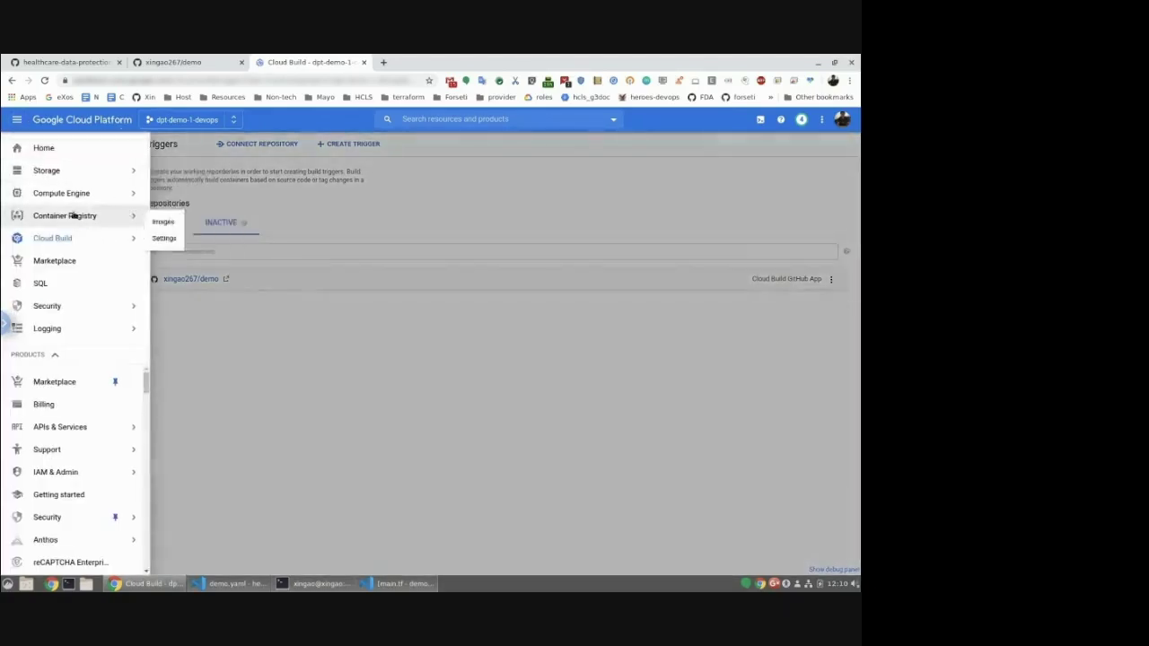
key("Escape")
left_click(72, 173)
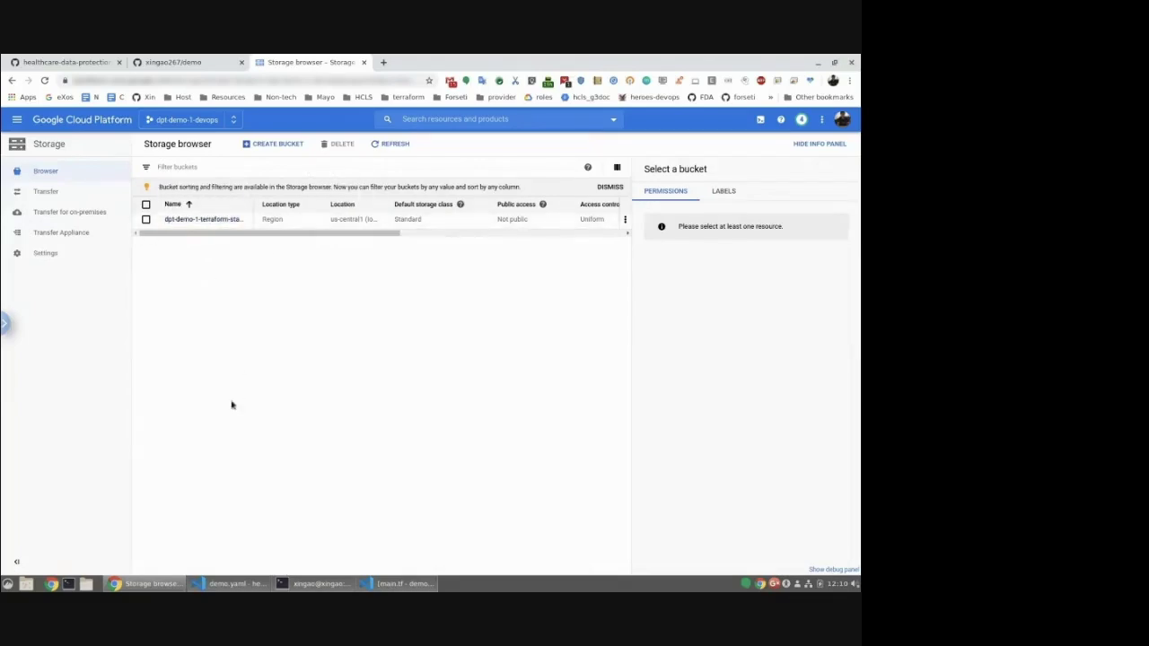
Switch to the terminal, enter the cicd folder, list its files and run terraform init.
left_click(311, 584)
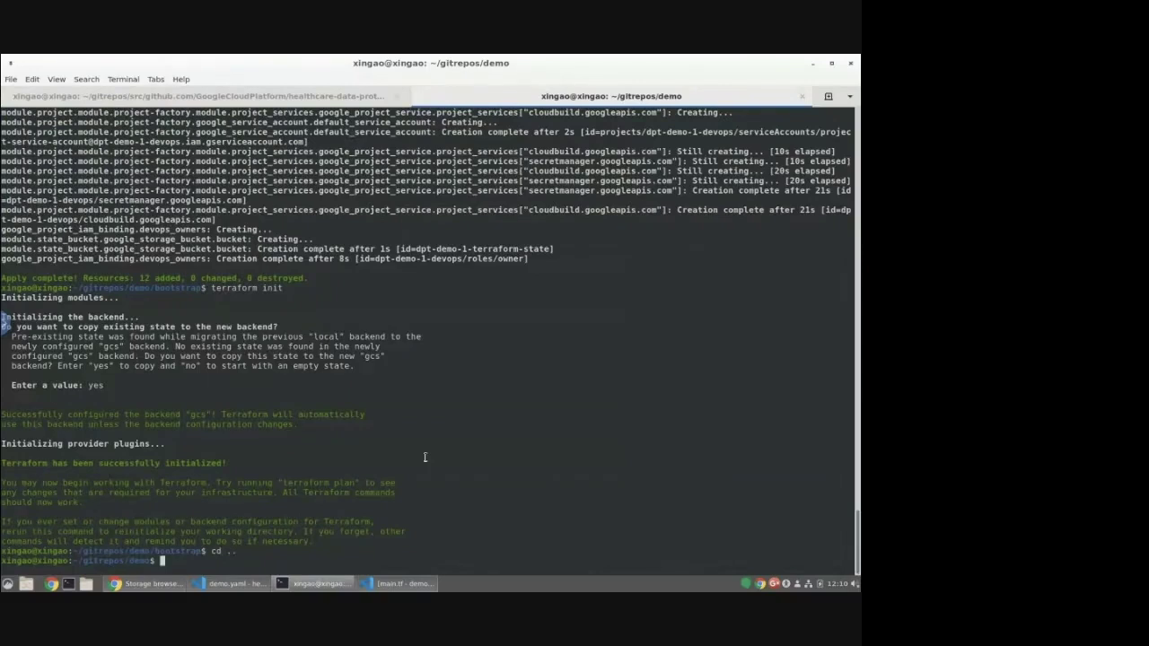
type("cd cicd")
key("Return")
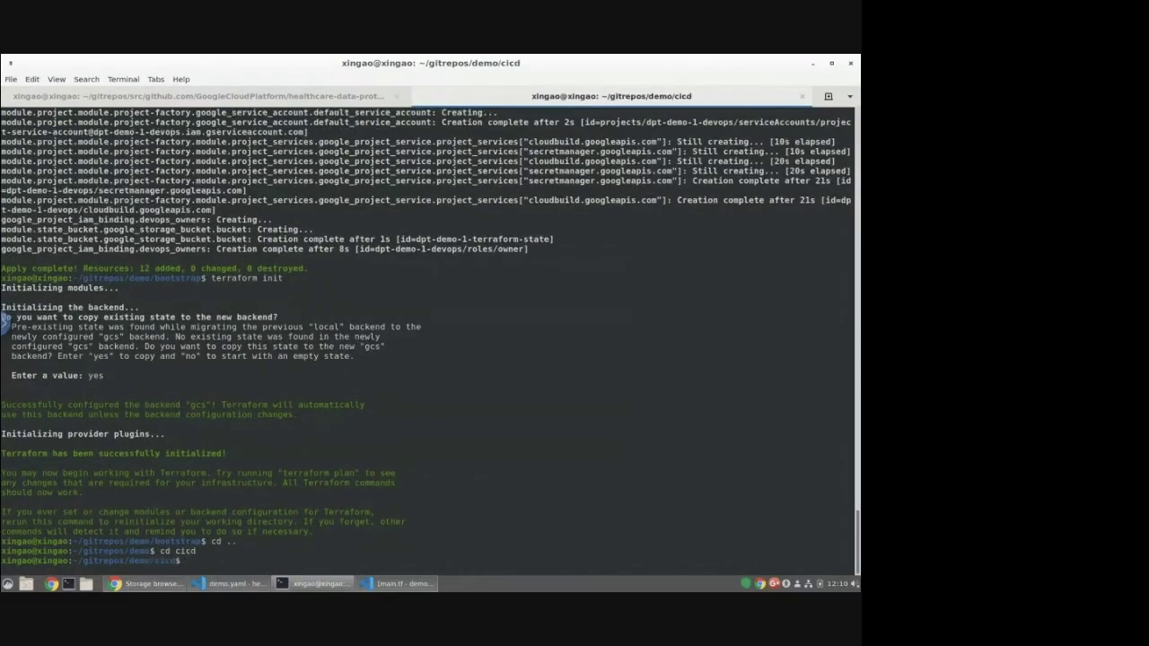
type("ls")
key("Return")
type("terraof")
key("BackSpace")
key("BackSpace")
key("BackSpace")
key("BackSpace")
type("raform init")
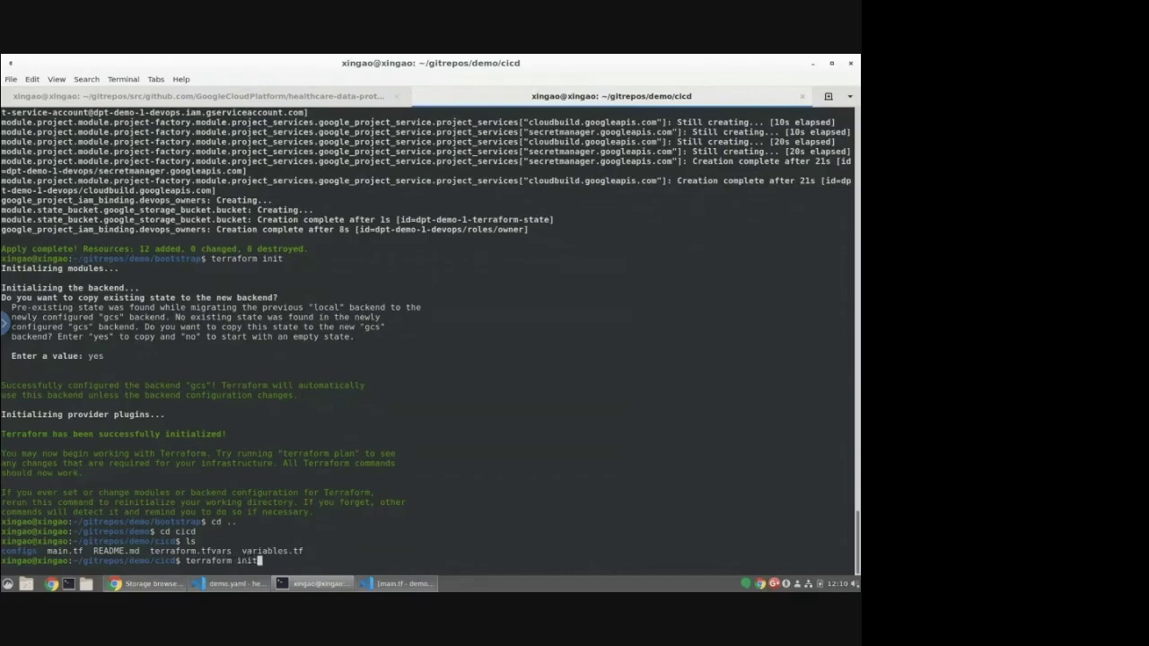
key("Return")
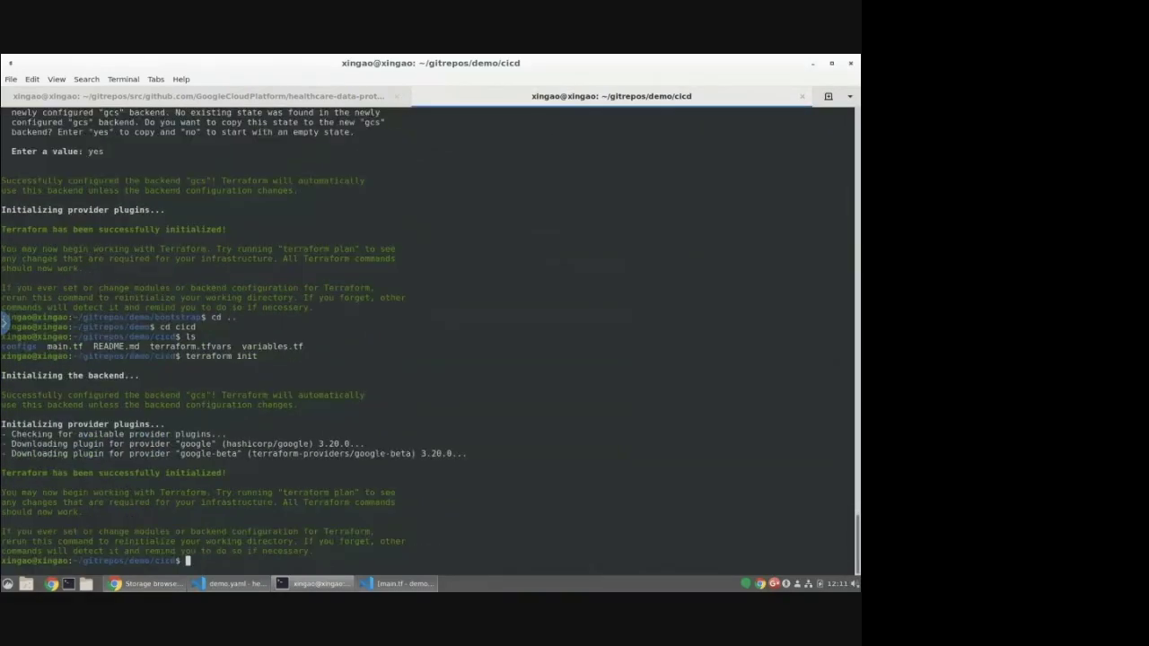
Run terraform apply in the cicd folder, review the planned resources and approve the plan with yes.
type("terraform apply")
key("Return")
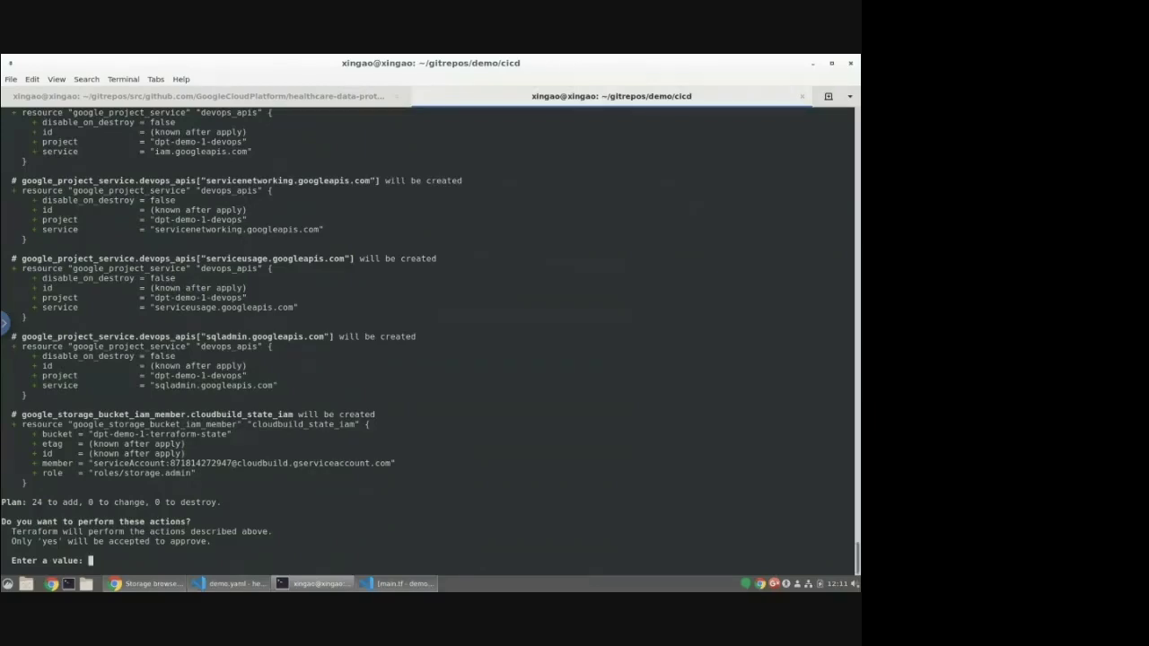
scroll(429, 434, "up", 15)
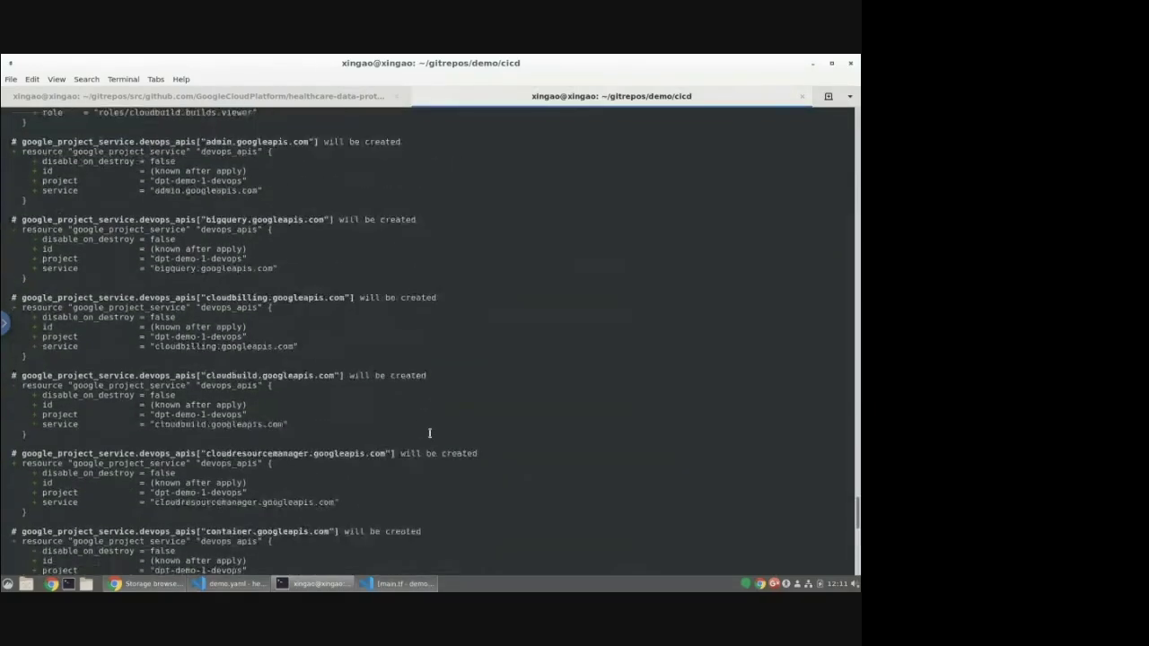
scroll(440, 433, "up", 10)
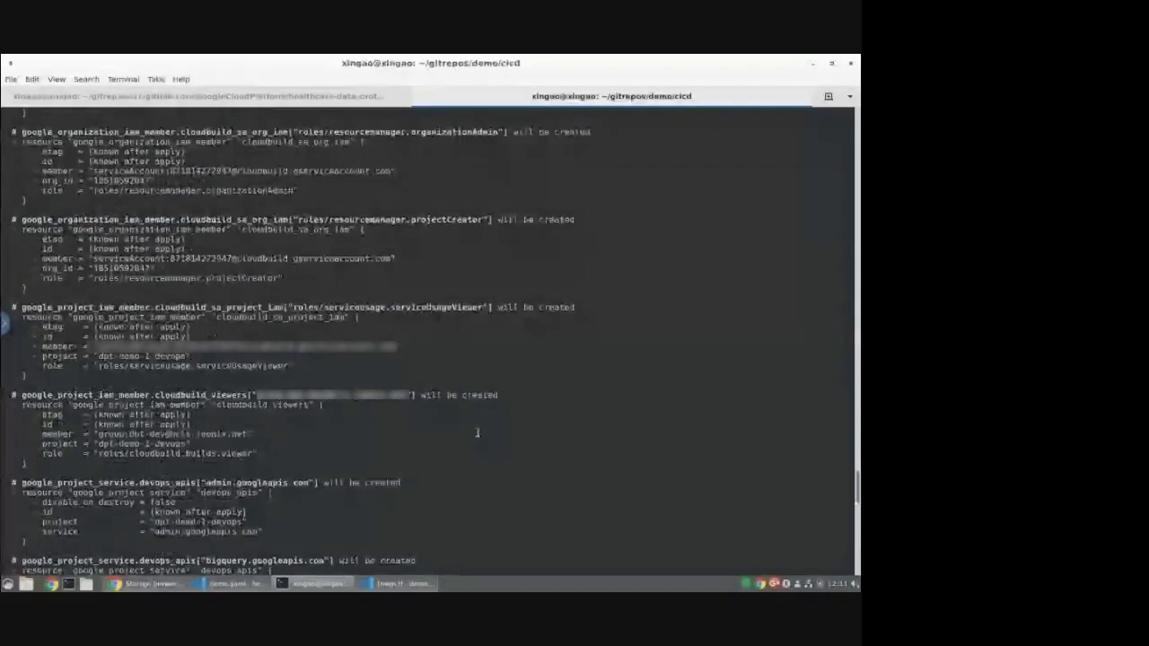
scroll(476, 433, "up", 5)
scroll(489, 435, "down", 20)
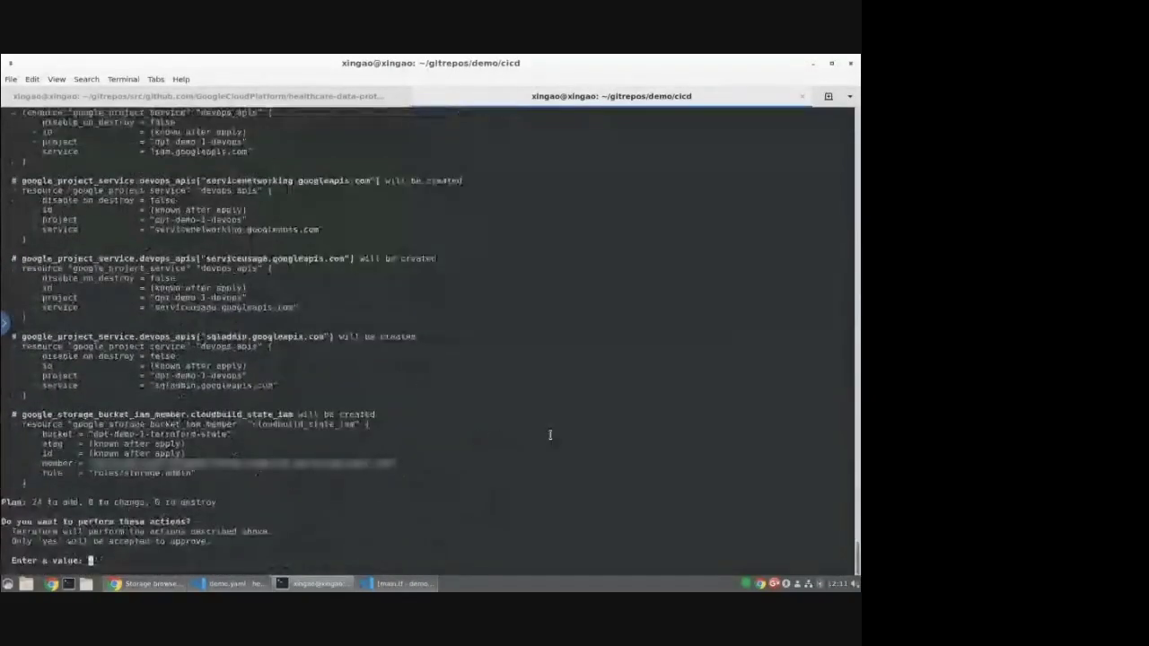
type("y")
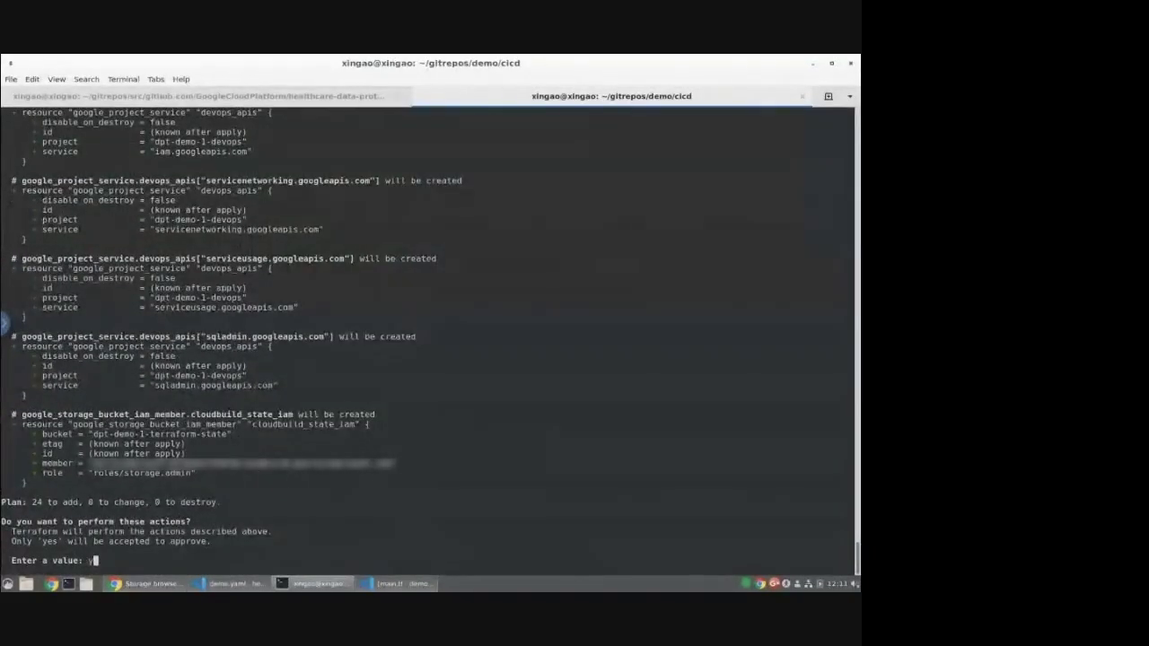
type("es")
key("Return")
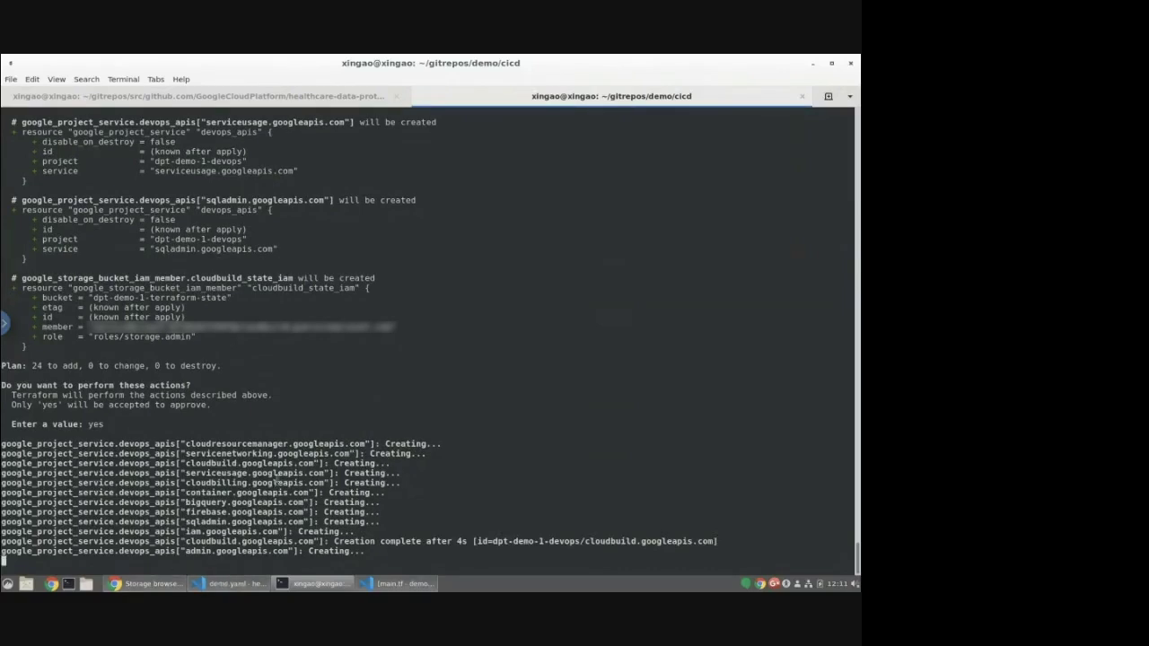
Check the Cloud Build Triggers page in Chrome and the progress of the cicd apply in the terminal.
key("alt+Tab")
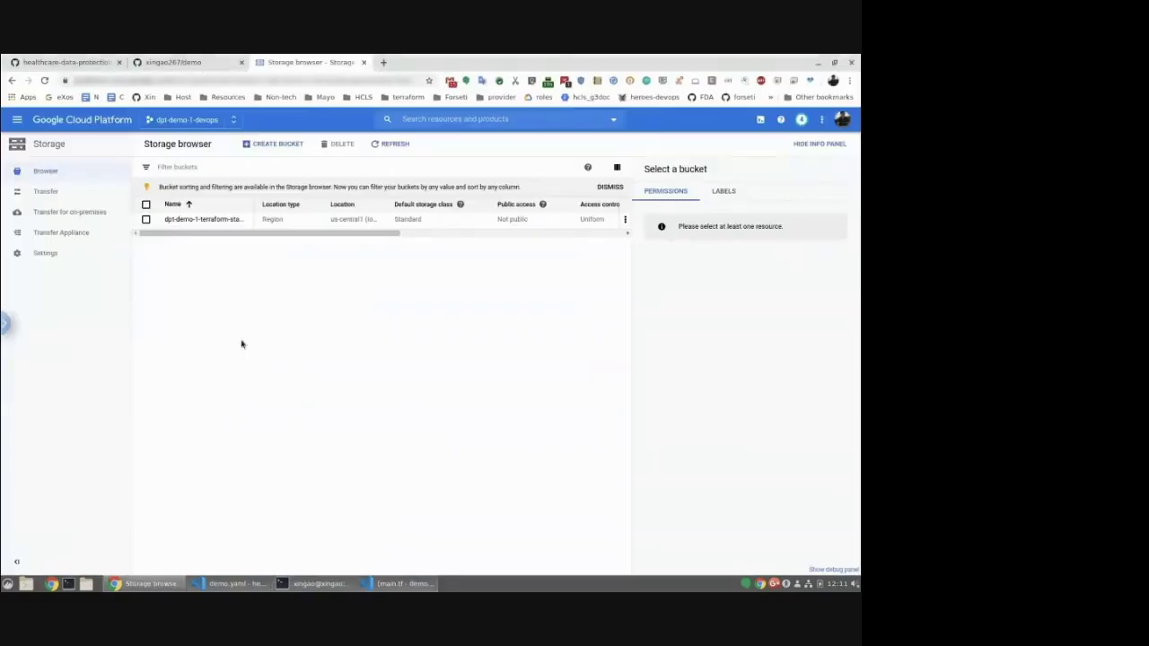
left_click(17, 119)
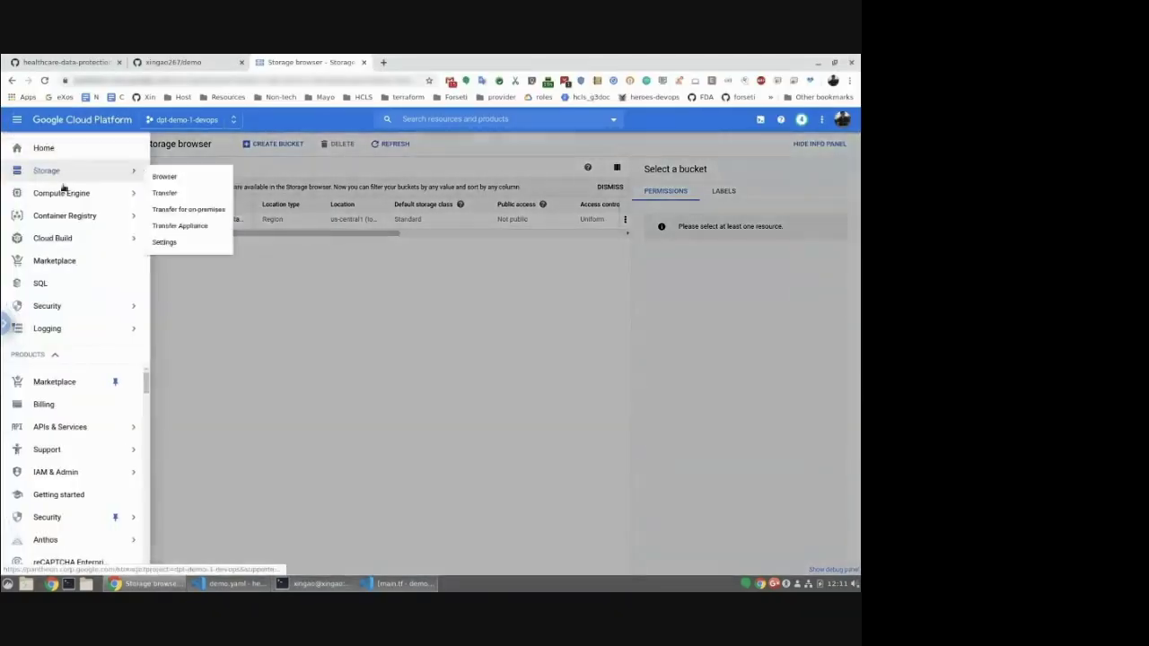
mouse_move(135, 238)
left_click(163, 277)
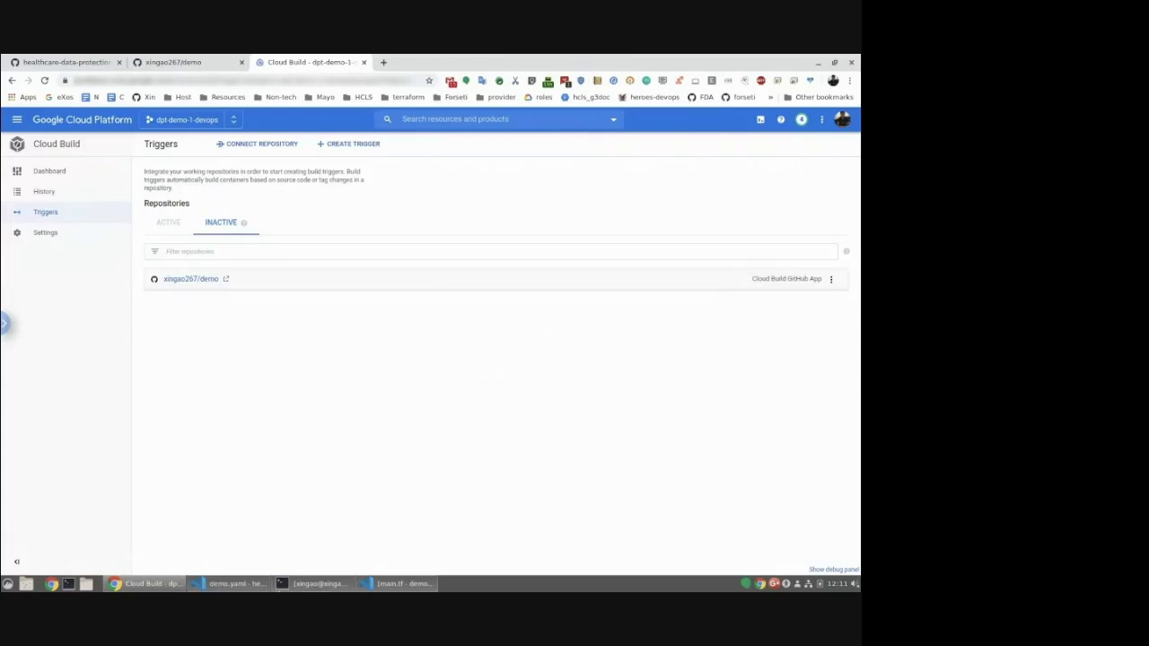
left_click(314, 583)
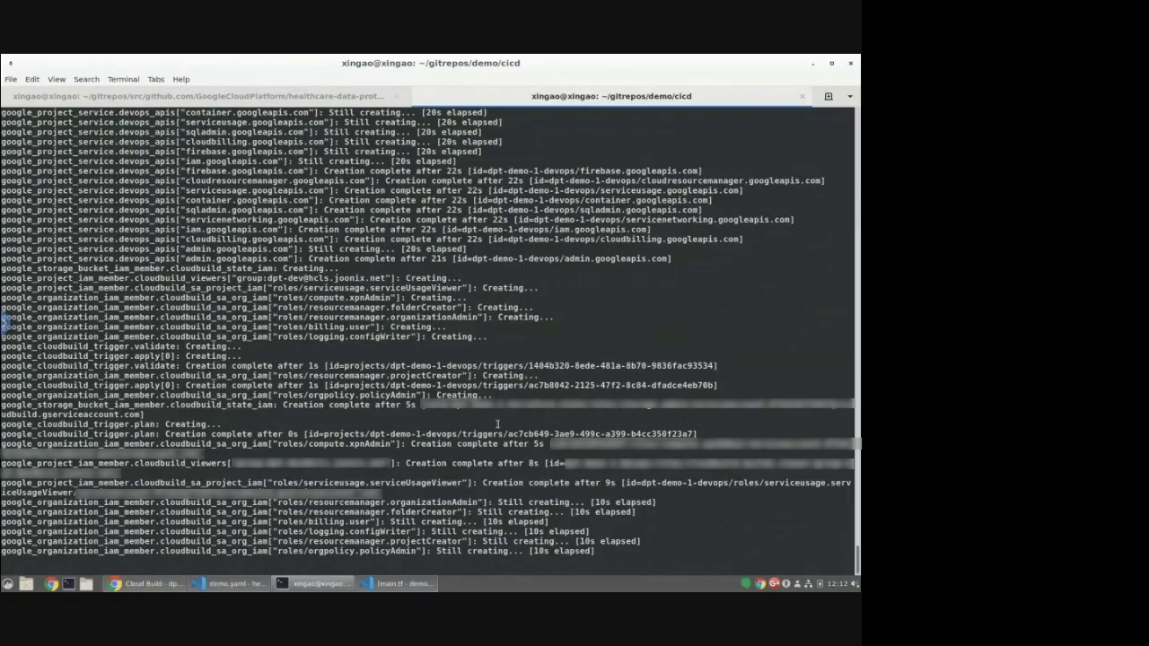
mouse_move(149, 584)
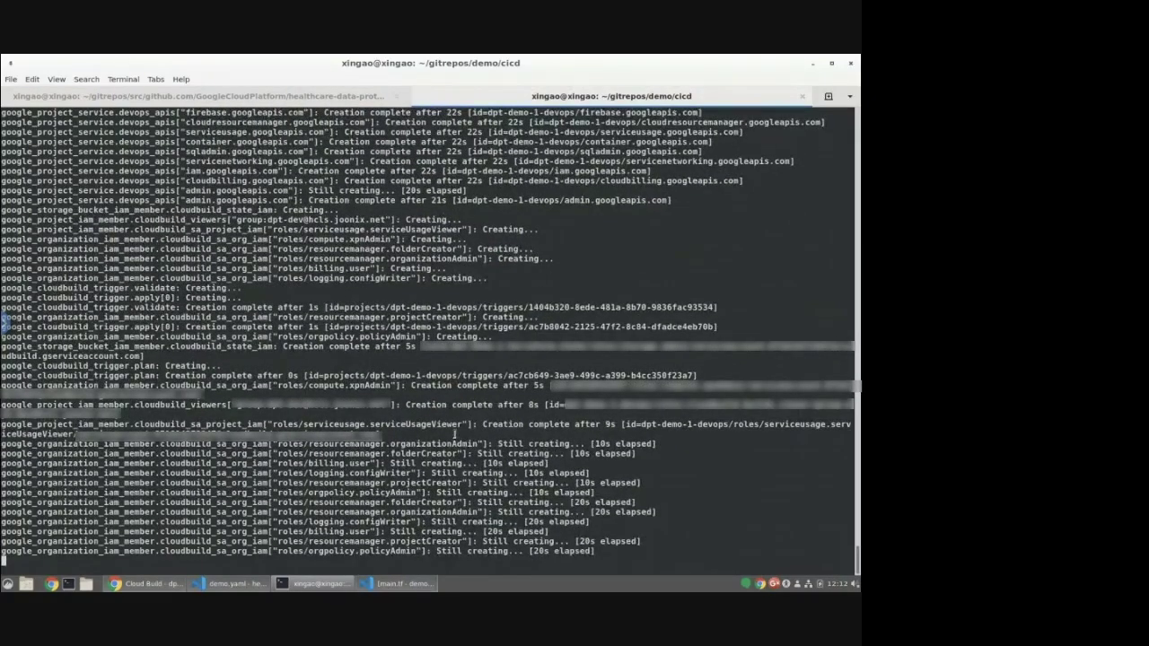
left_click(148, 584)
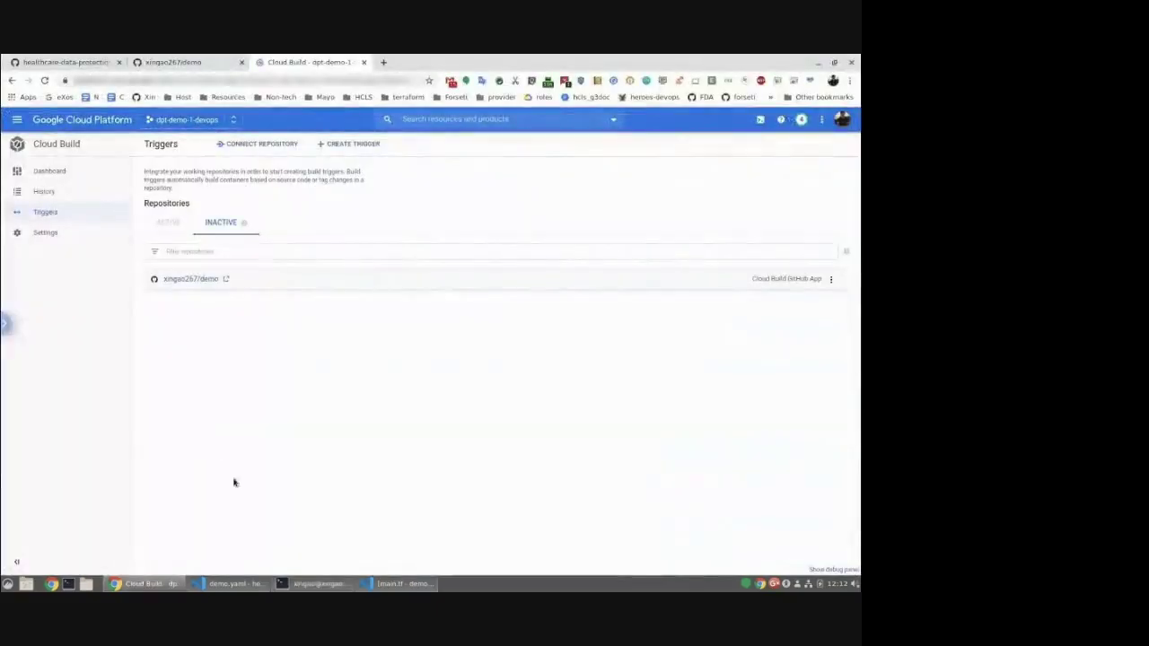
left_click(302, 584)
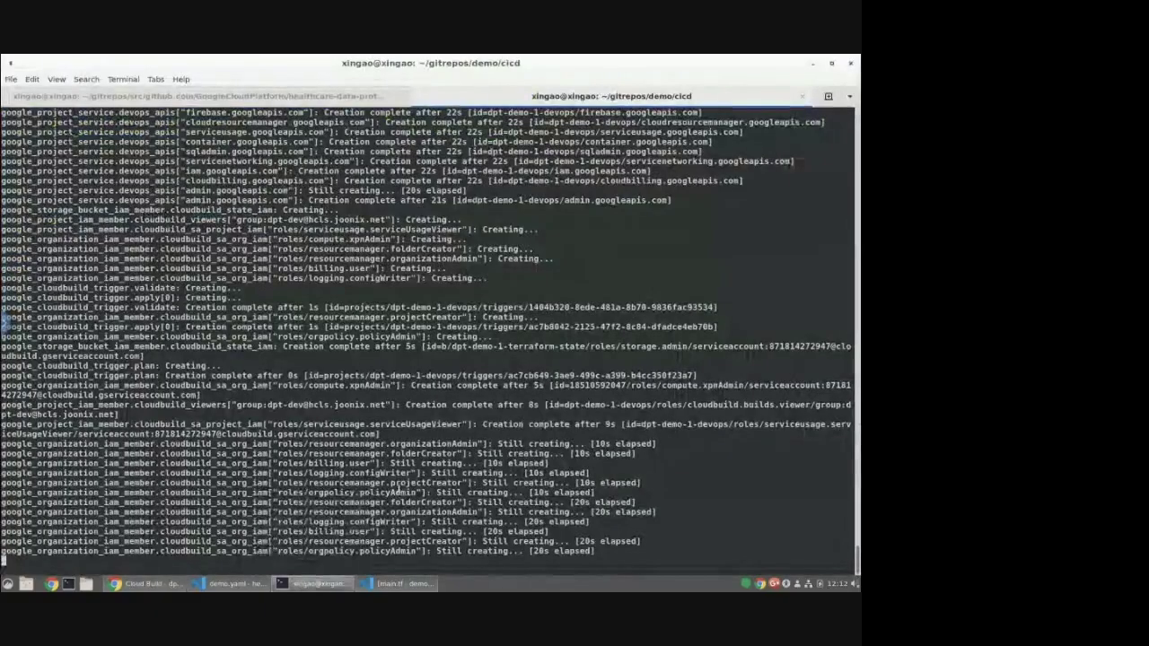
Follow the cicd apply in the terminal until it finishes, and reload the Cloud Build Triggers page in Chrome.
left_click(177, 585)
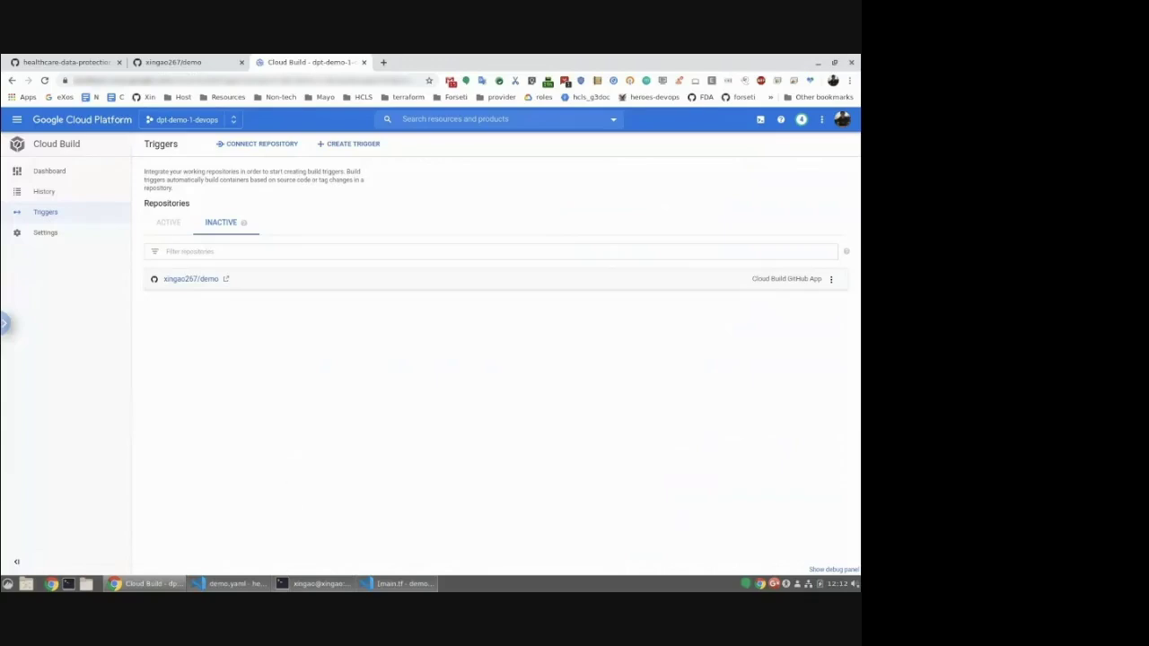
key("alt+Tab")
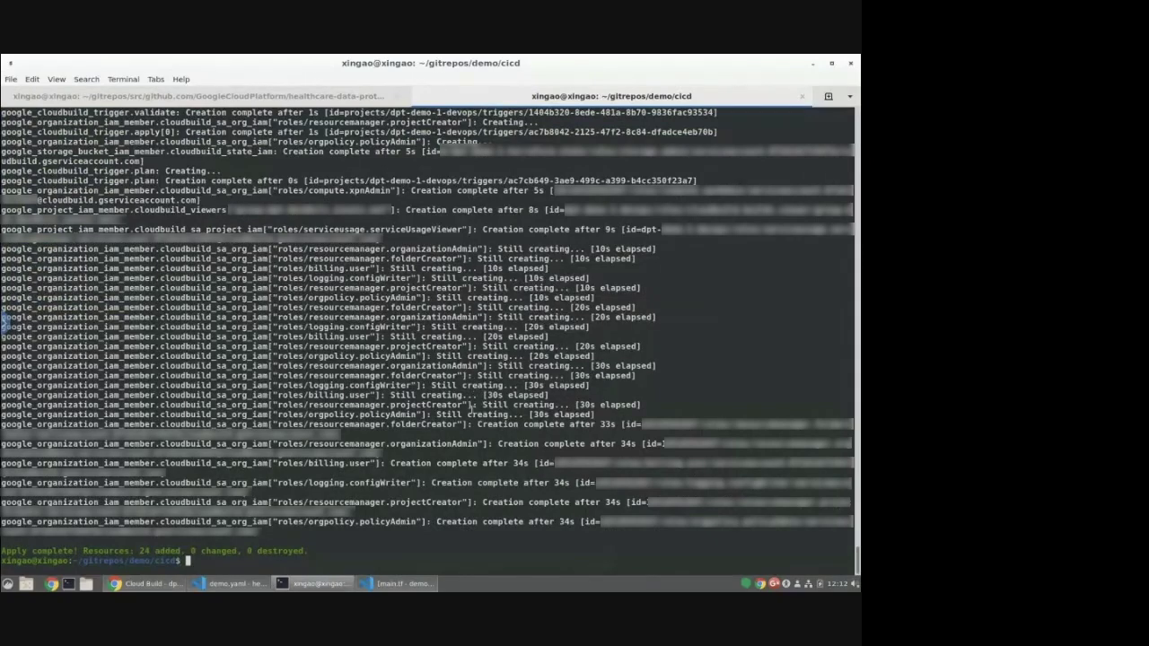
left_click(157, 587)
left_click(44, 81)
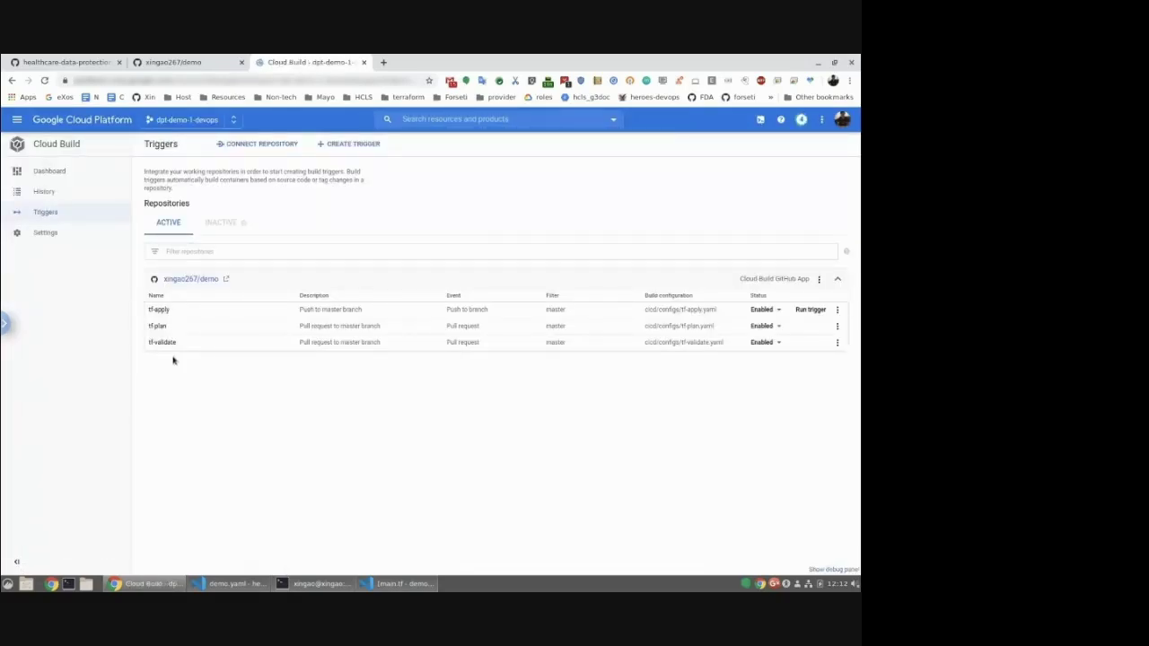
Open the tf-plan trigger, review its event, source branch and build settings, and return to the trigger list.
left_click(157, 327)
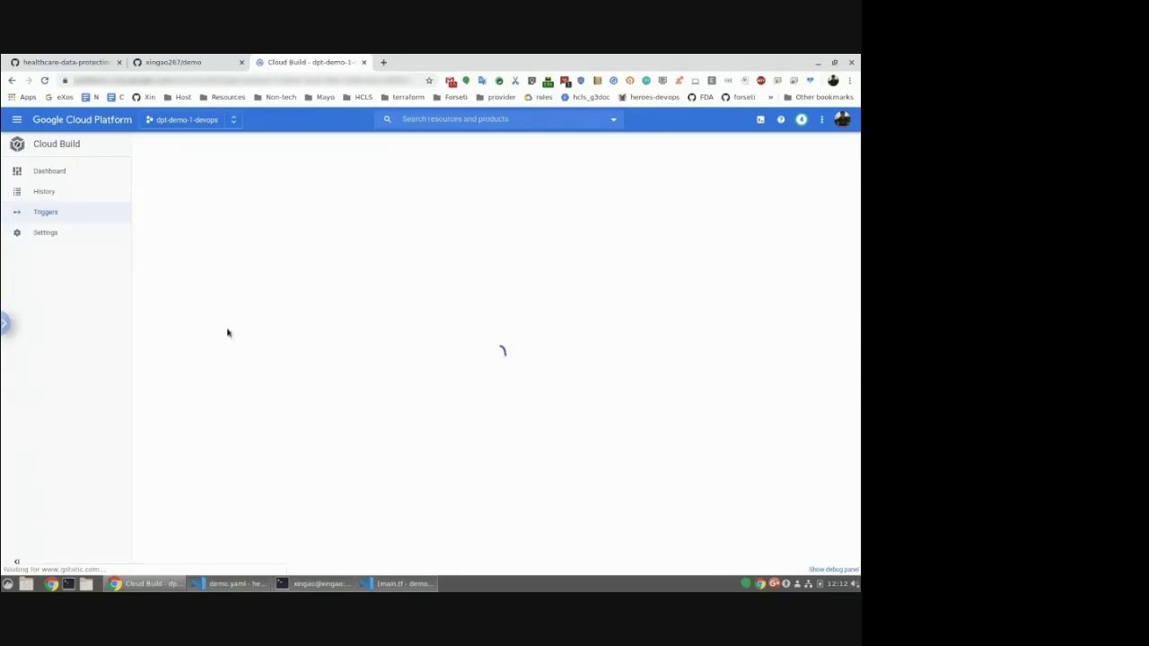
scroll(305, 376, "down", 4)
scroll(167, 410, "down", 3)
scroll(200, 457, "up", 8)
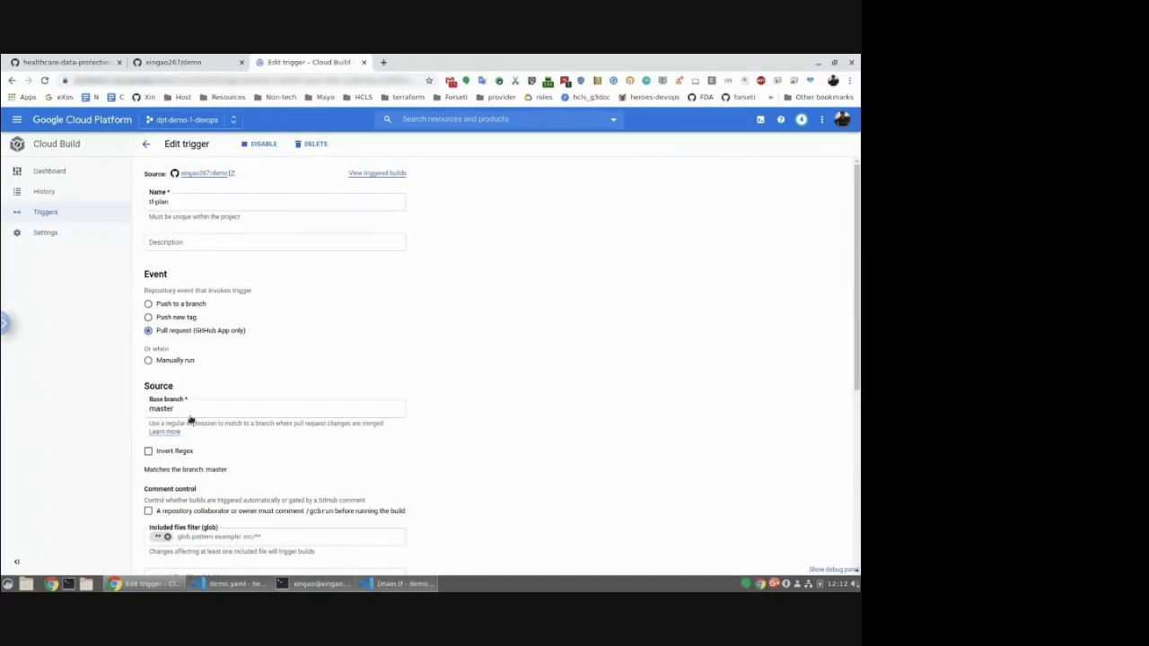
left_click(145, 144)
Switch to demo.yaml in VS Code, examine the BRANCH_REGEX setting in the CICD section, and return to the Triggers page in Chrome.
left_click(232, 583)
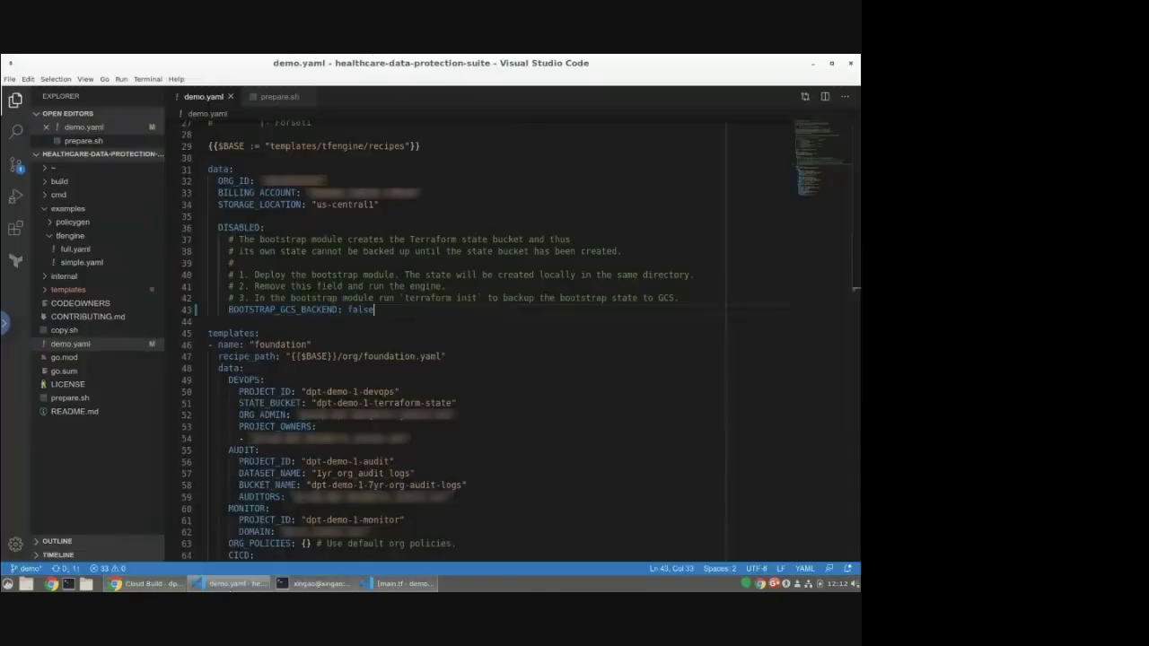
scroll(371, 388, "down", 4)
scroll(372, 387, "down", 4)
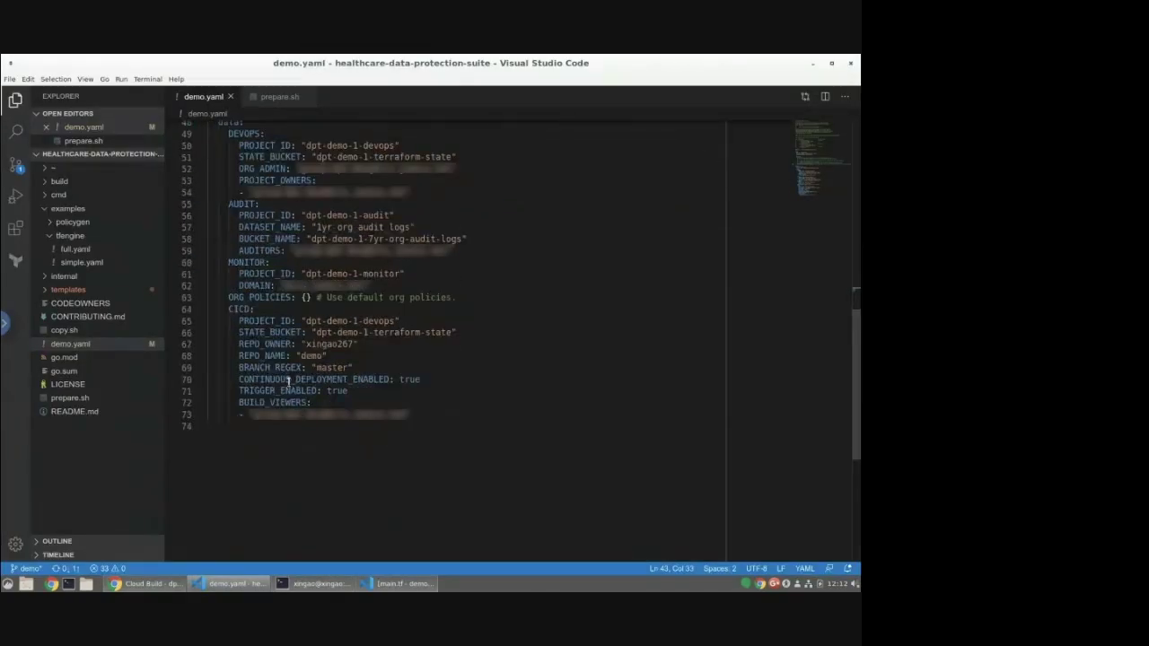
left_click_drag(269, 367, 345, 367)
left_click(359, 367)
key("alt+Tab")
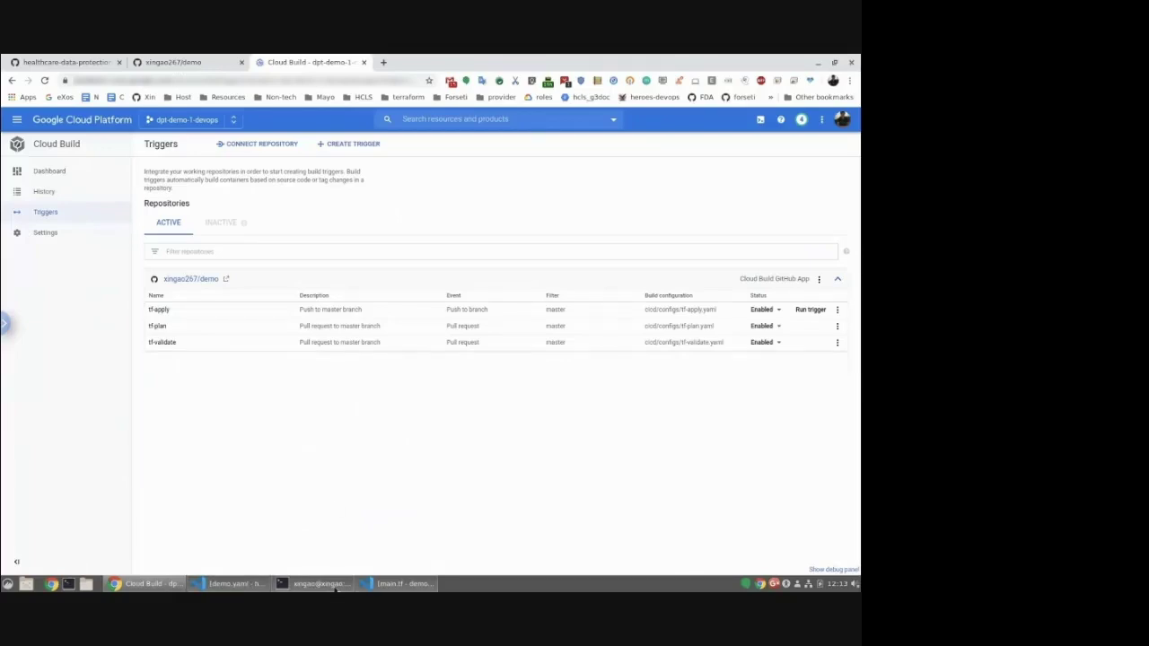
Switch to the demo project in VS Code, close main.tf and collapse the bootstrap folder.
mouse_move(336, 589)
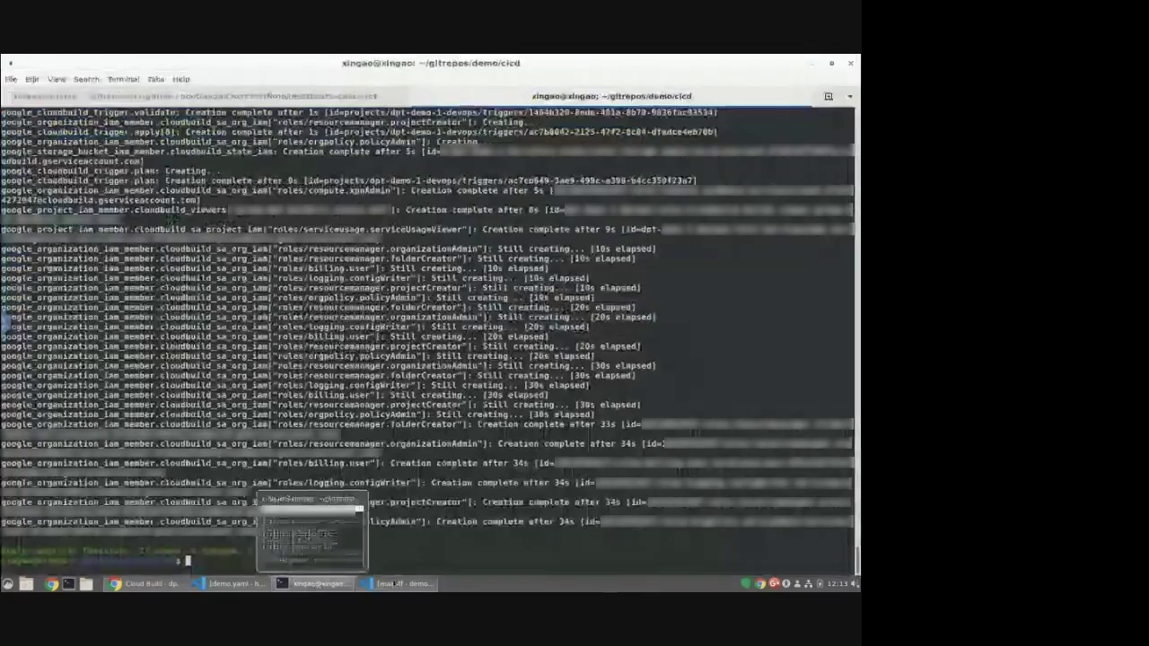
left_click(400, 583)
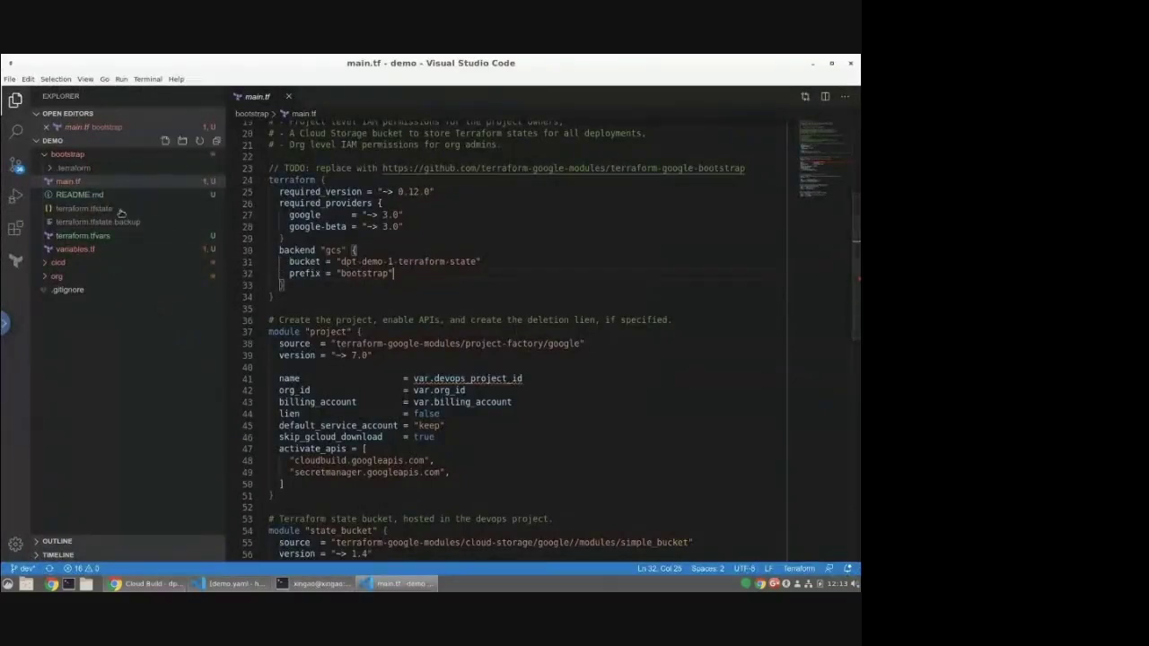
left_click(288, 96)
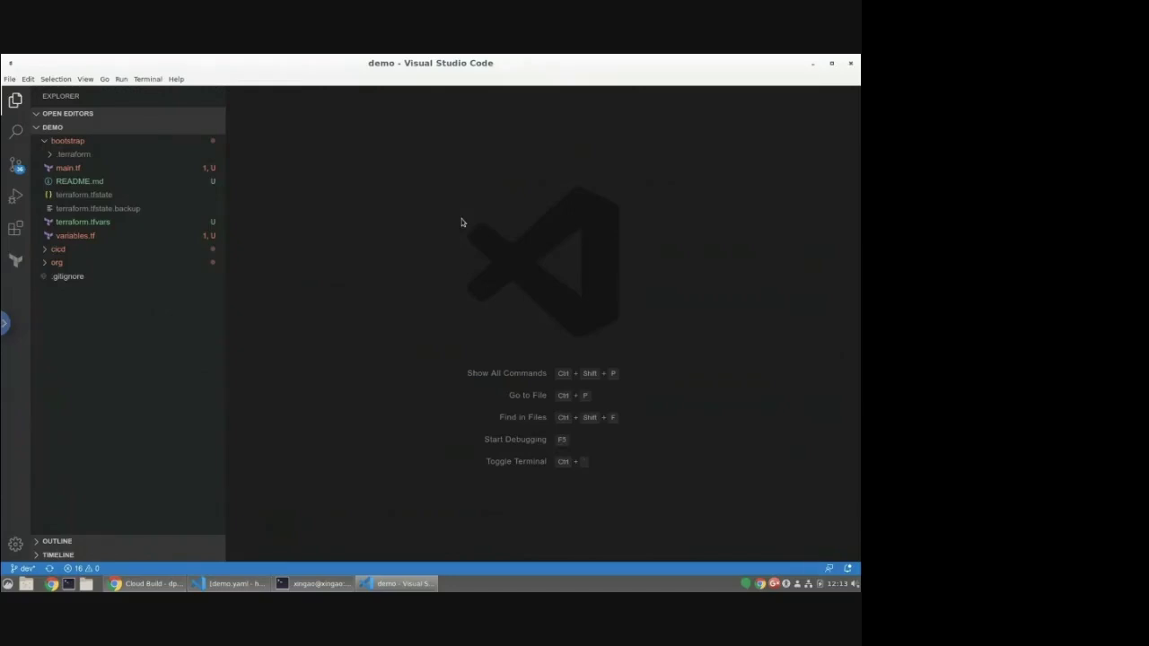
left_click(44, 142)
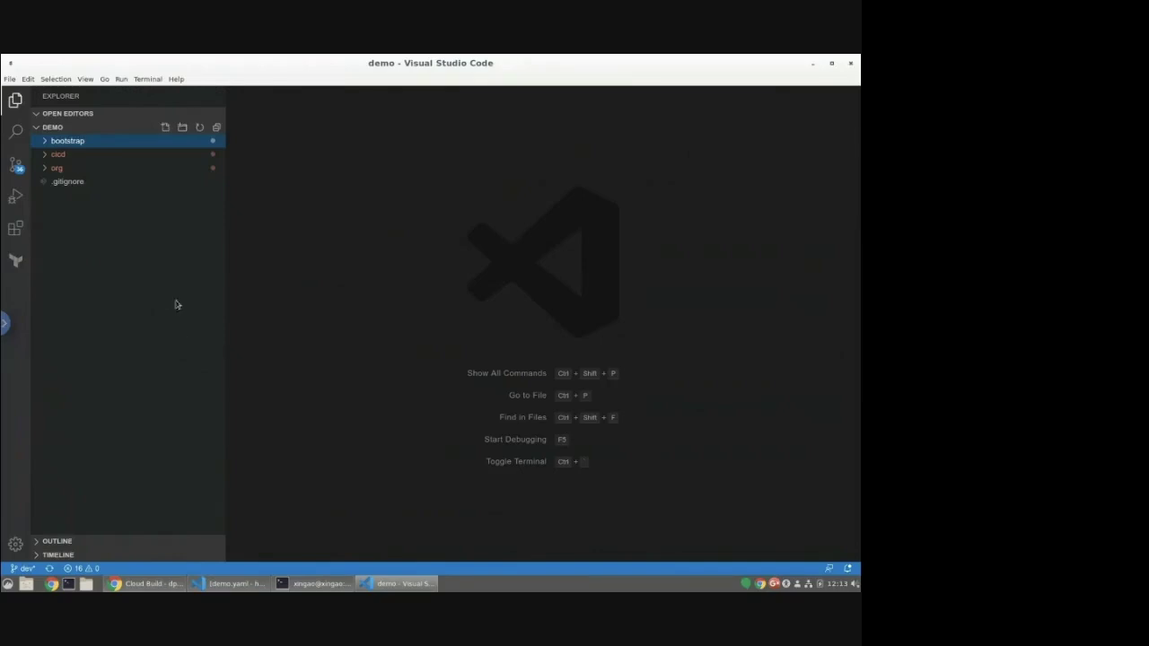
Switch to the terminal, go up to the demo repository root and run git status.
left_click(293, 587)
type("cd ..")
key("Return")
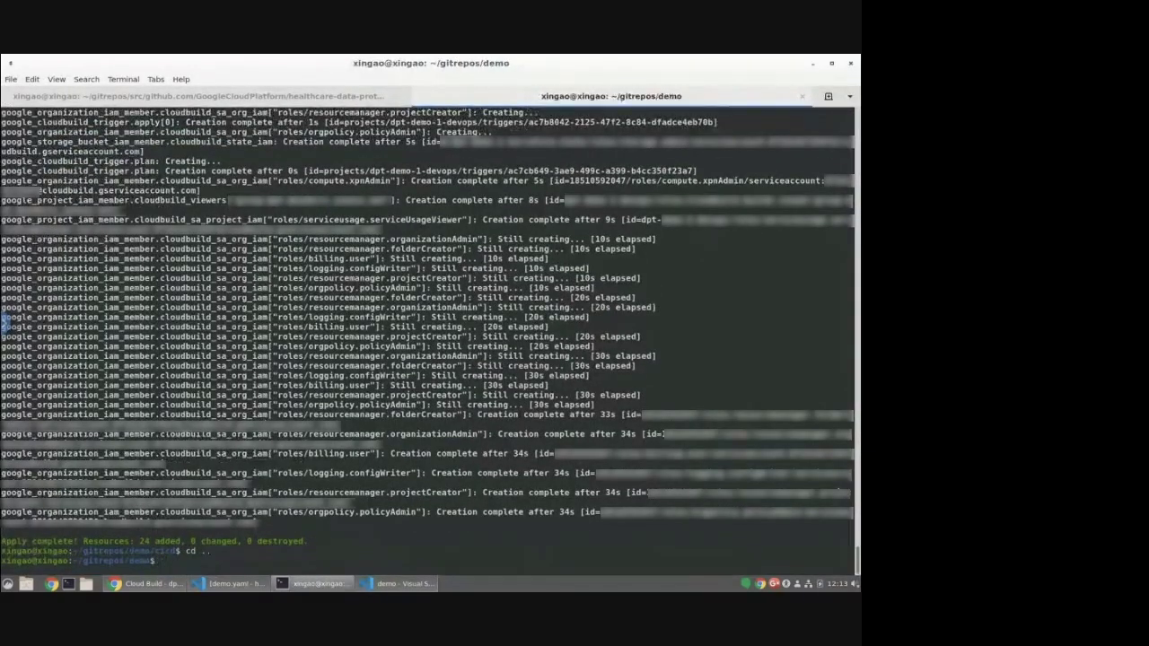
type("git status")
key("Return")
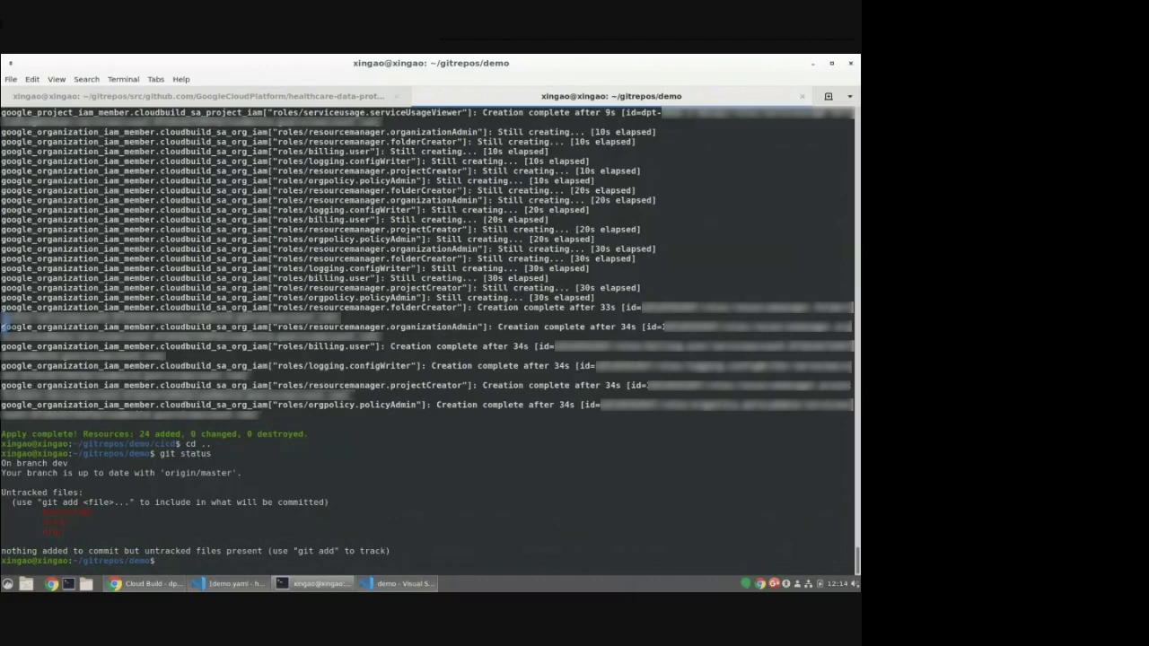
Stage all generated files with git add . and commit them with the message "auto-generated by Terraform Engine".
type("git add .")
key("Return")
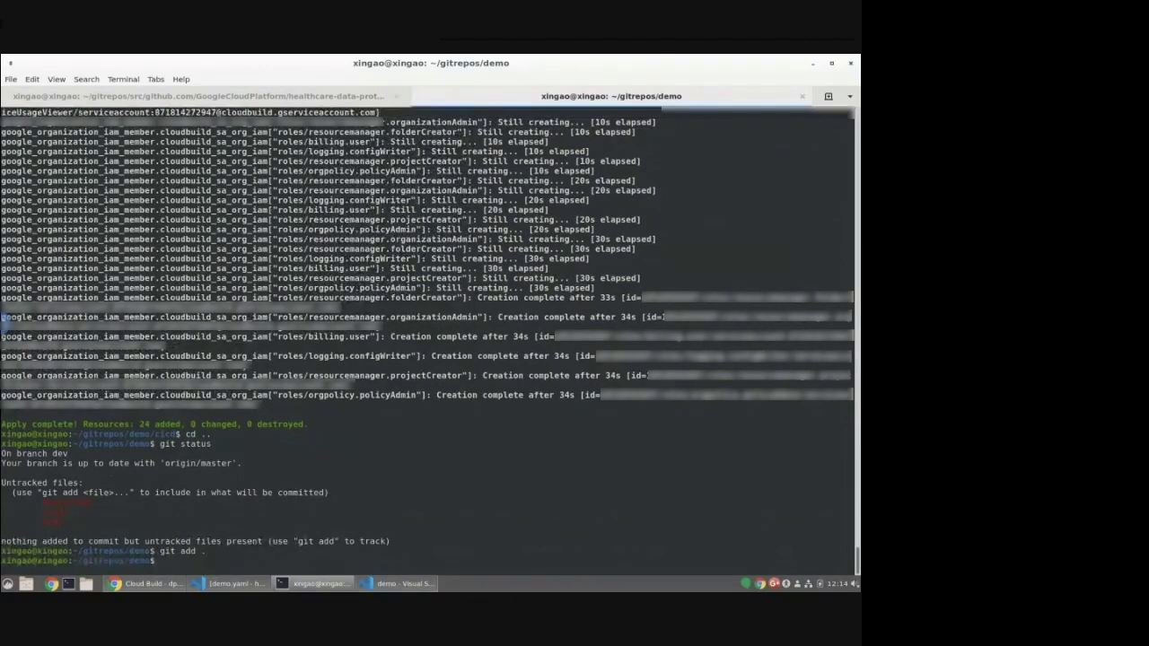
type("git commit")
key("Return")
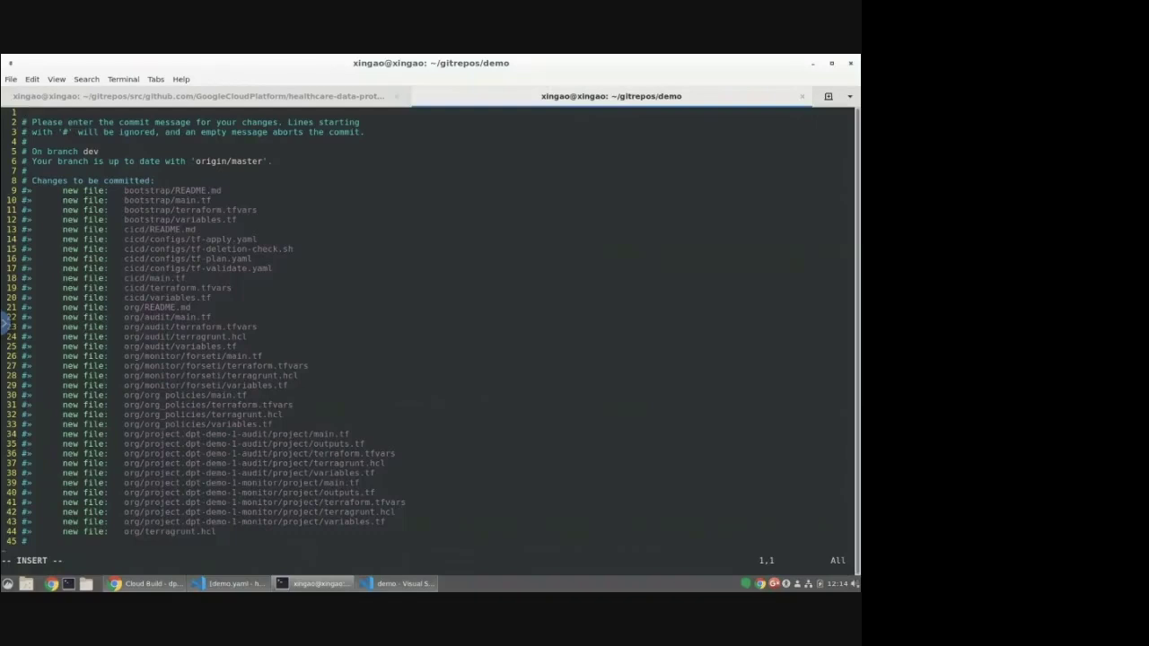
type("auto-generated by Terraform")
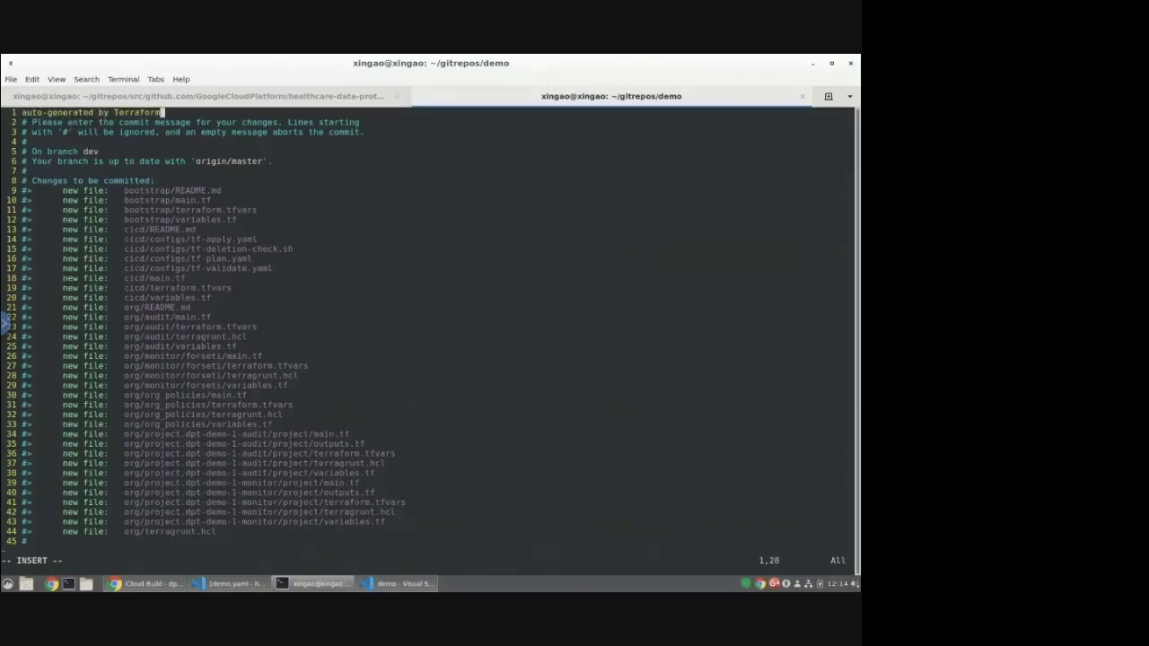
type(".Engine")
key("Escape")
type(":wq")
key("Return")
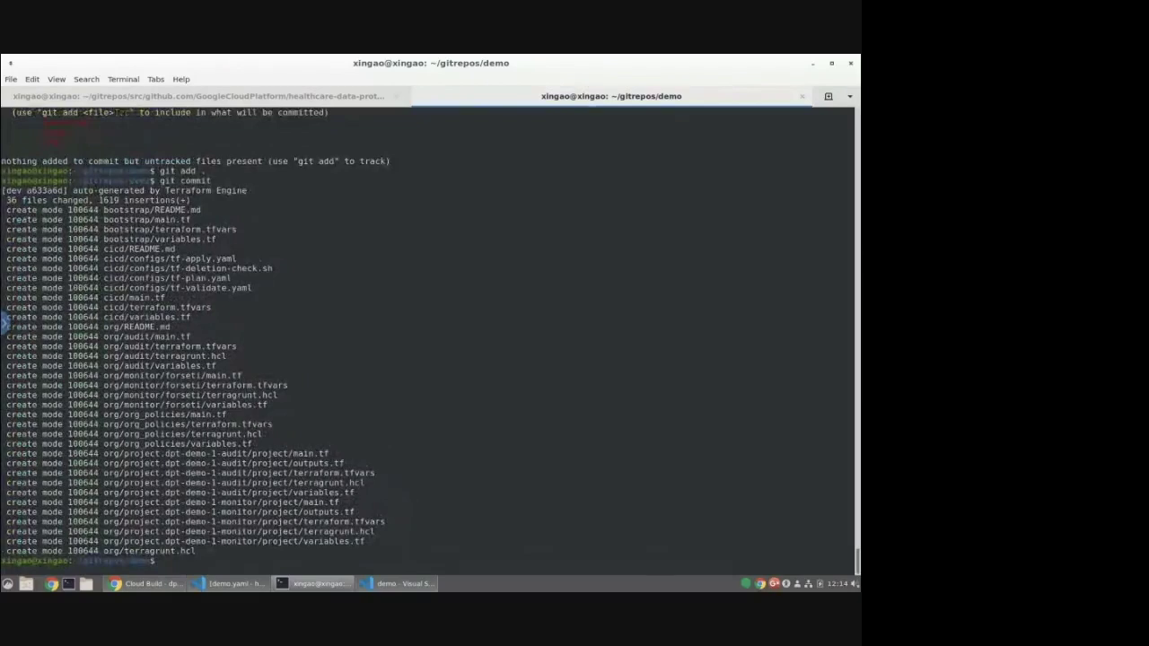
Check the repository with git status and push the dev branch to origin.
type("git status")
key("Return")
type("git push origin dev")
key("Return")
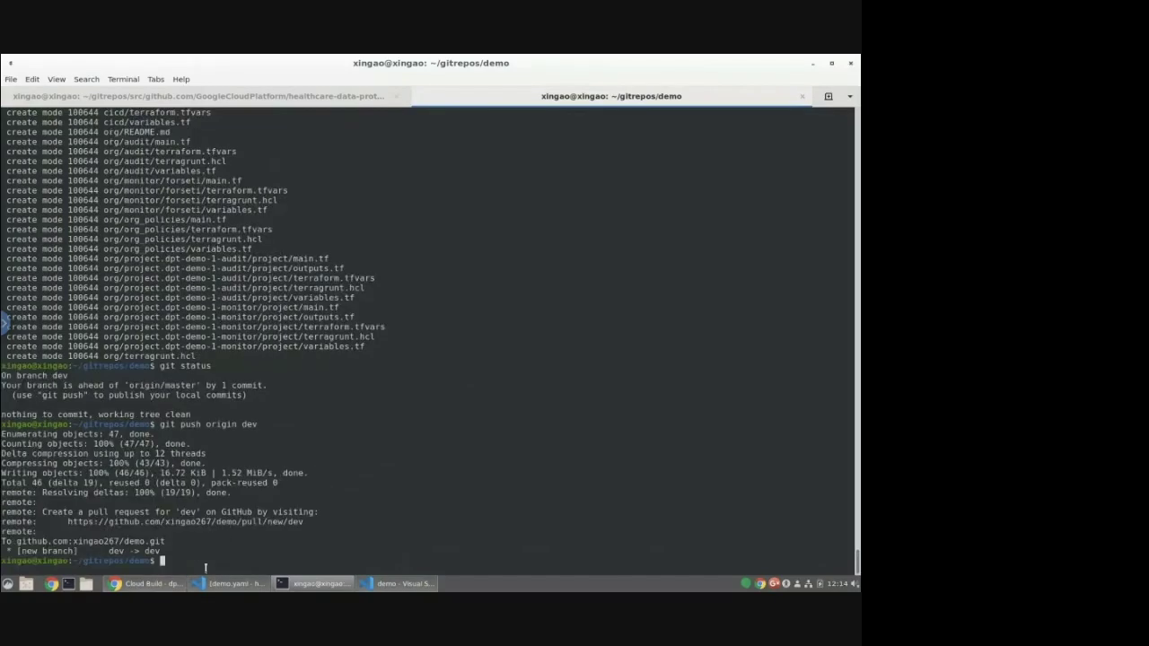
Switch to the demo repository on GitHub in Chrome and start a pull request from dev into master.
left_click(154, 585)
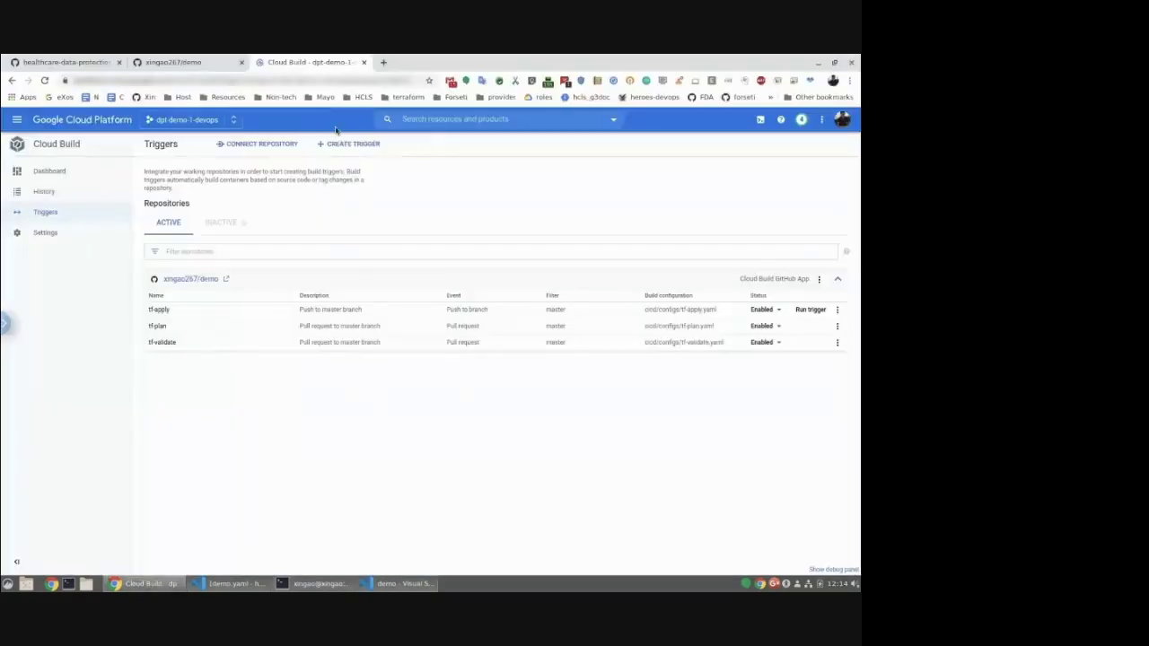
left_click(179, 62)
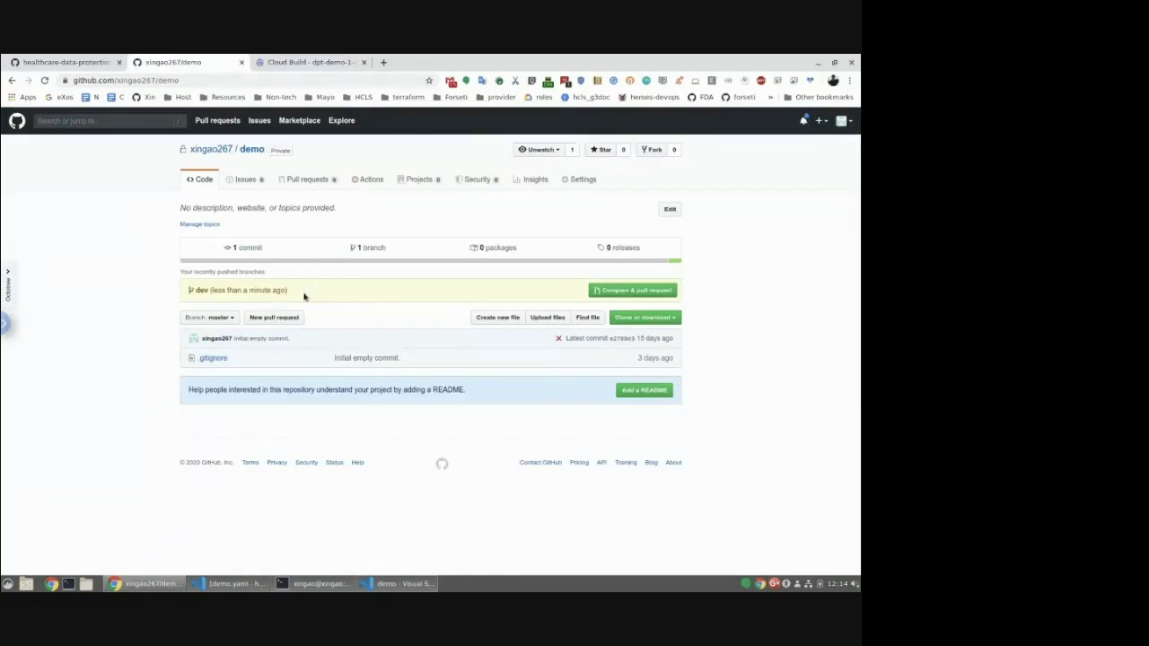
left_click(639, 290)
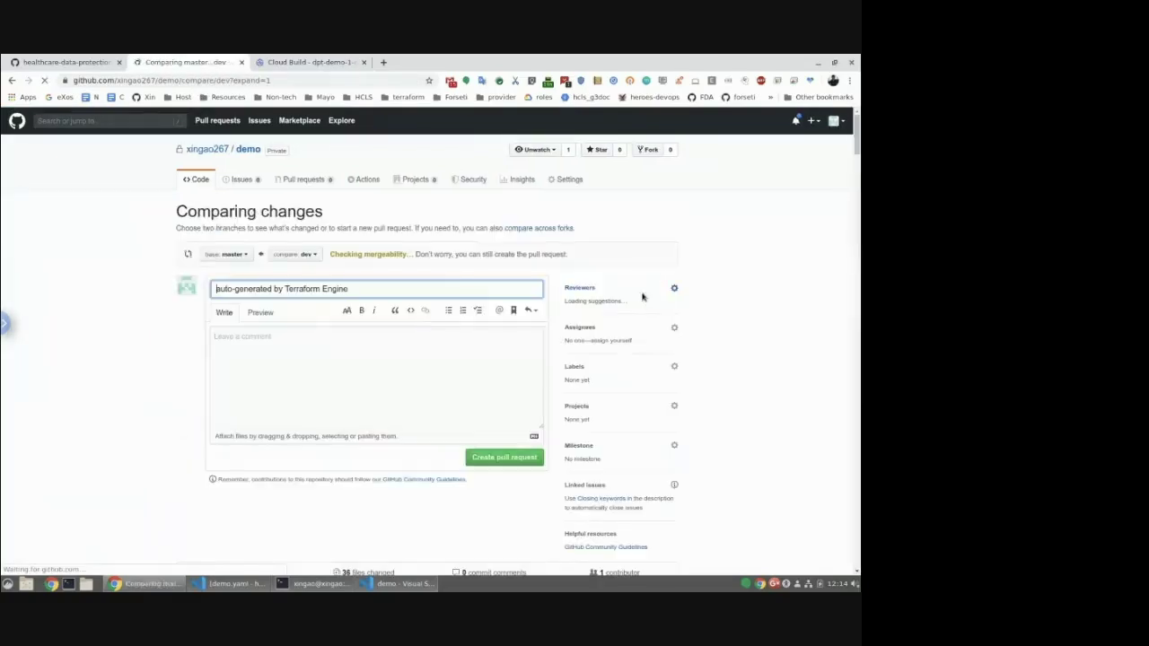
Review the changed files of the comparison and create the pull request titled "auto-generated by Terraform Engine".
scroll(339, 333, "down", 5)
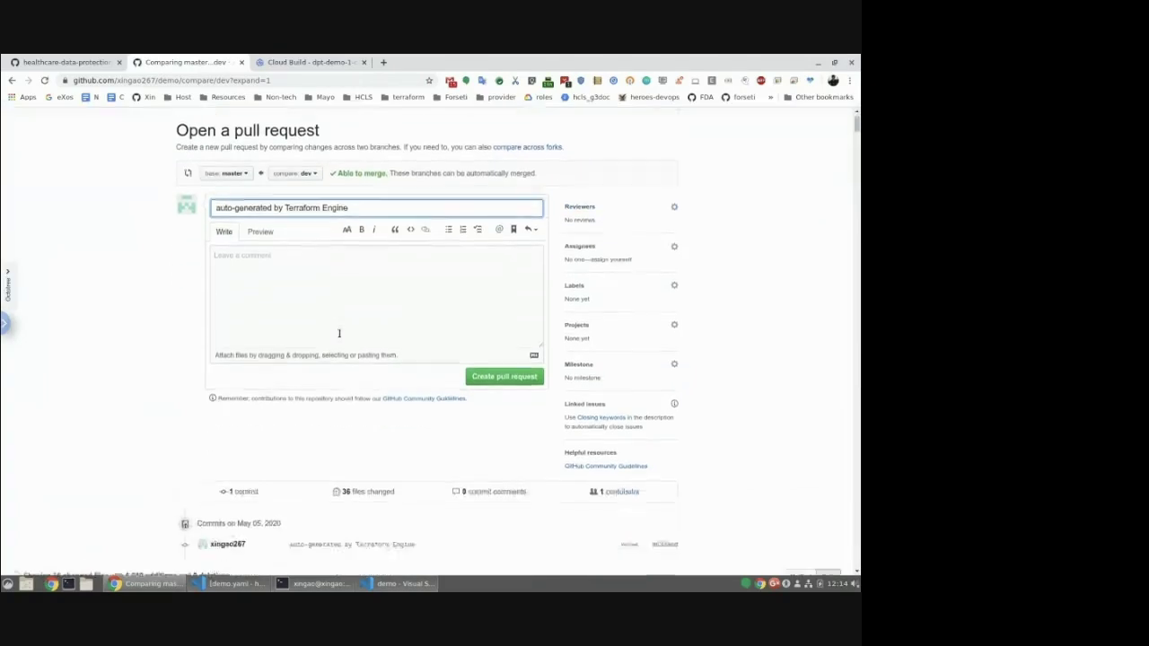
scroll(374, 349, "down", 5)
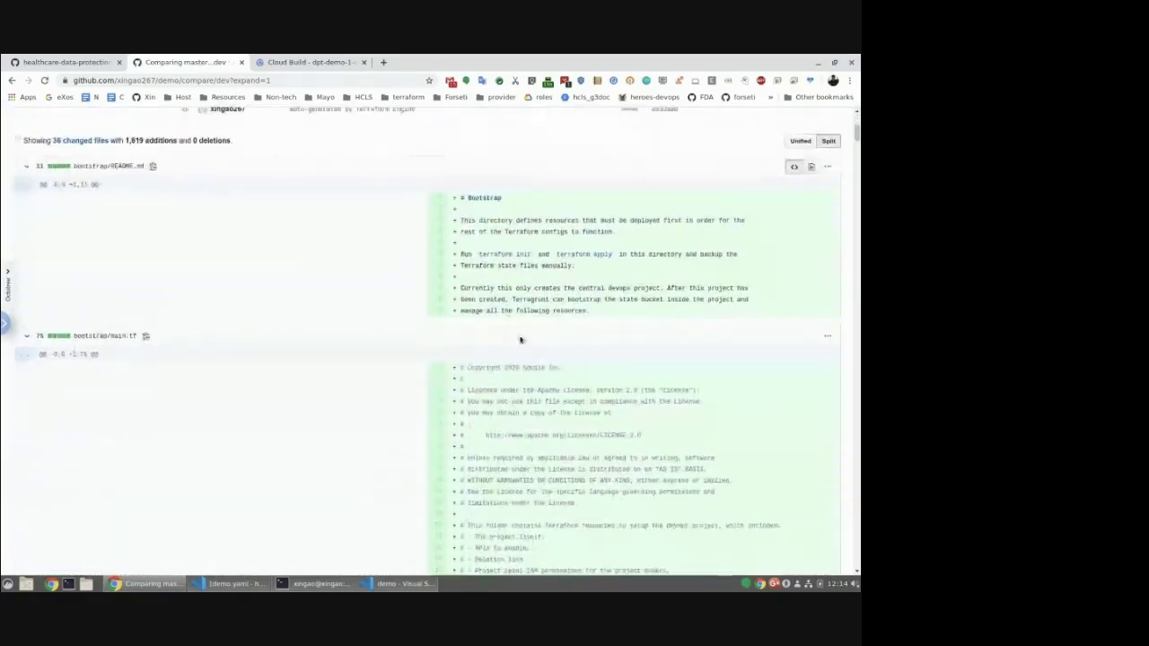
scroll(592, 253, "down", 10)
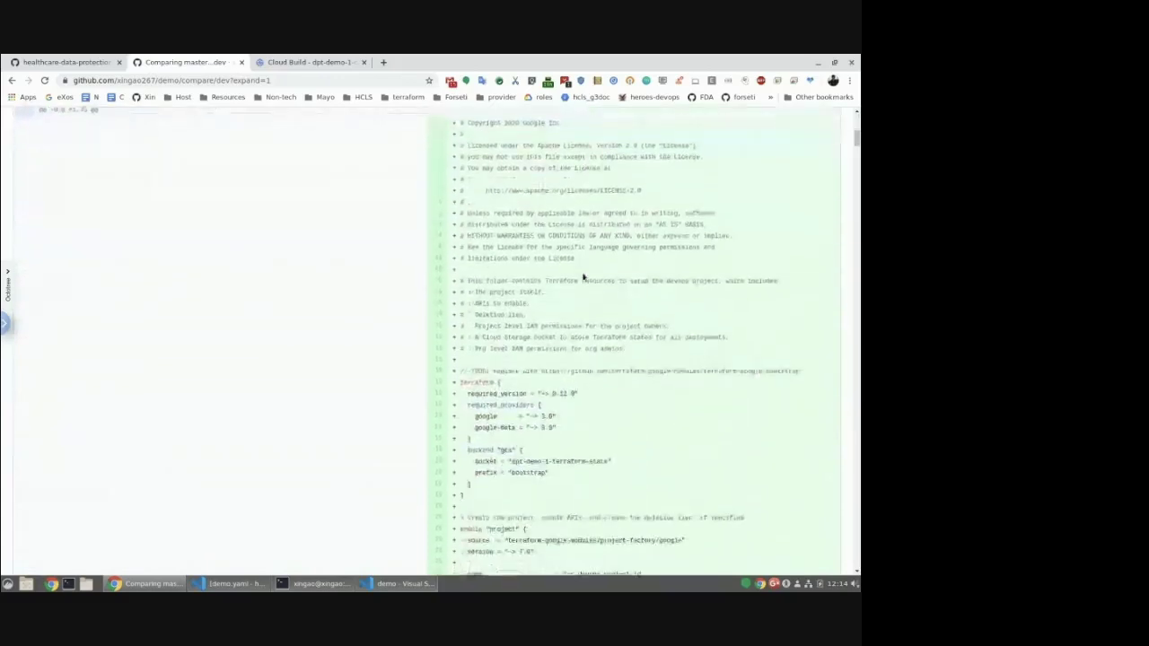
scroll(476, 379, "down", 6)
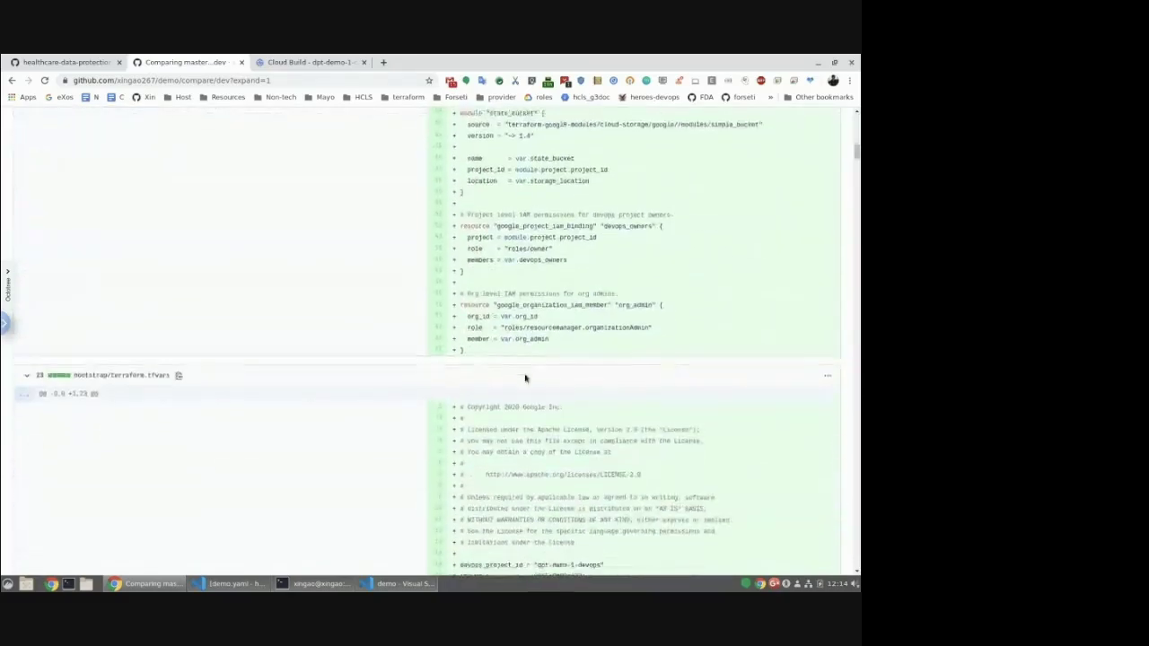
scroll(564, 389, "up", 15)
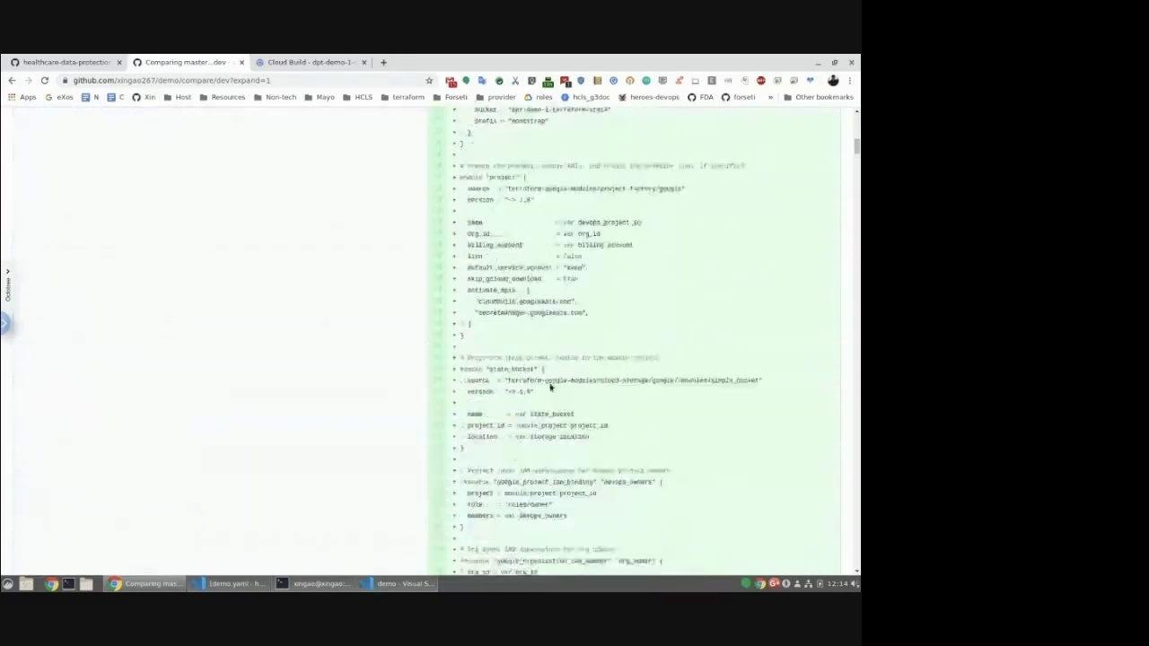
scroll(315, 350, "up", 5)
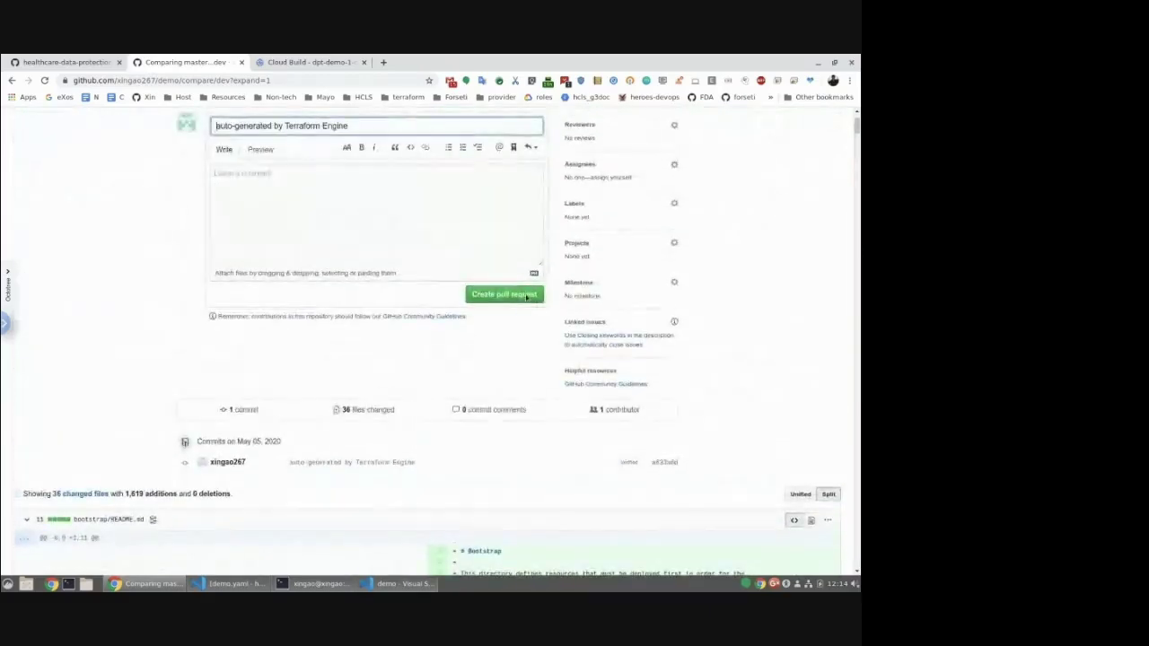
left_click(507, 294)
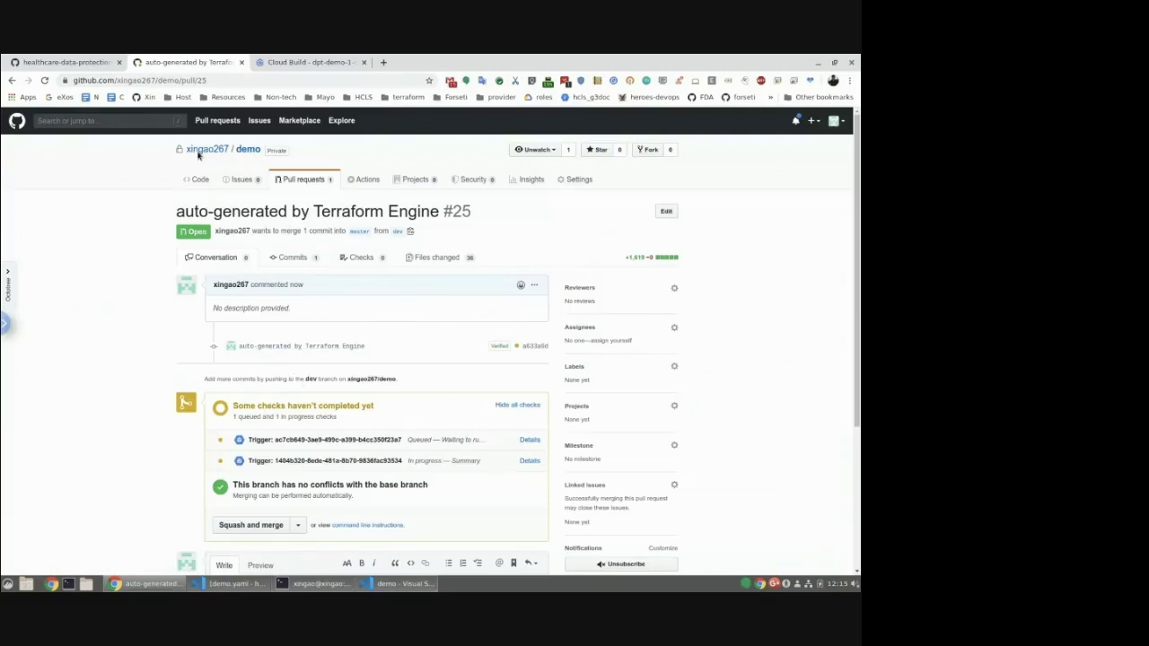
View the Cloud Build checks on the pull request and where reviewers can be requested, without requesting any.
scroll(175, 277, "down", 1)
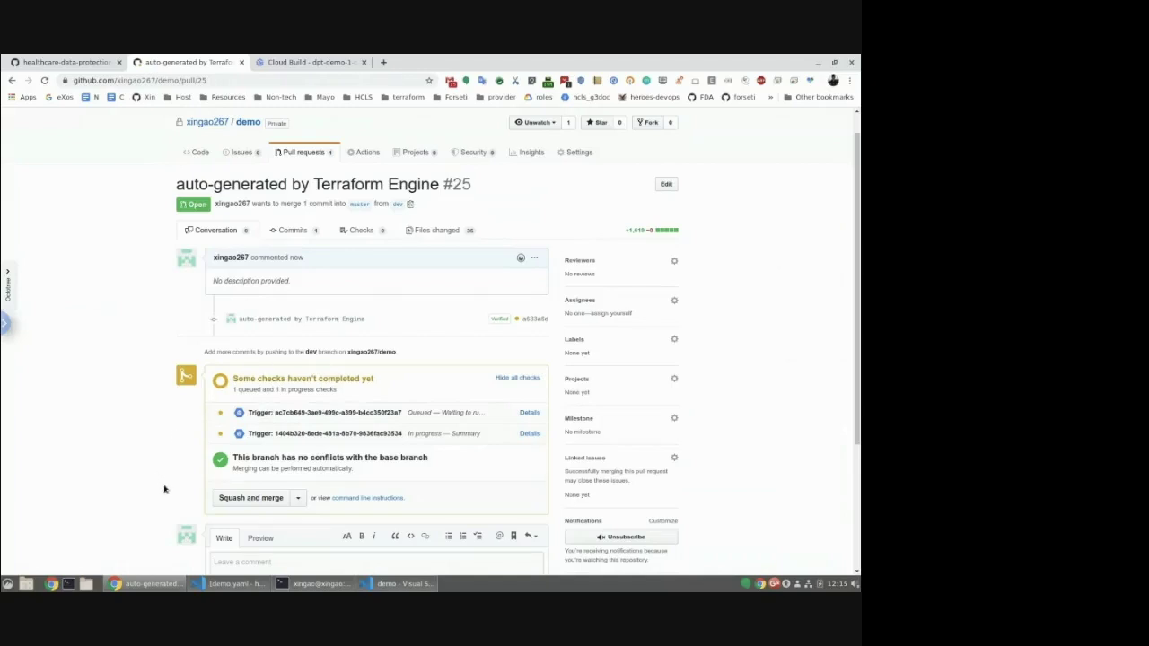
left_click(674, 261)
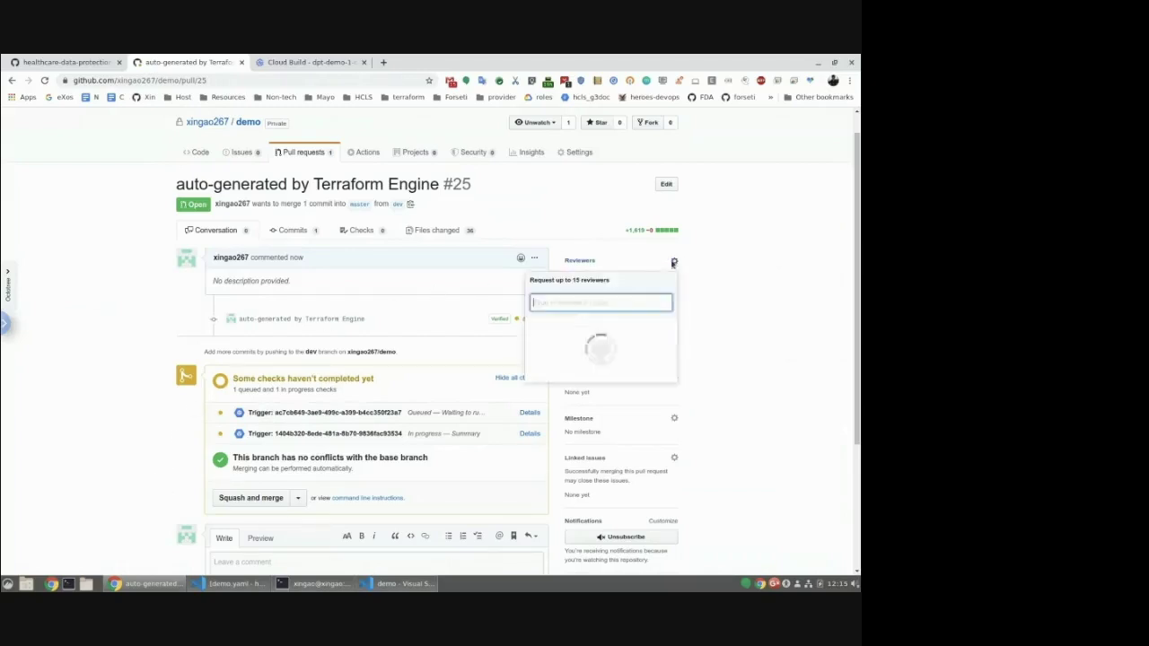
left_click(764, 284)
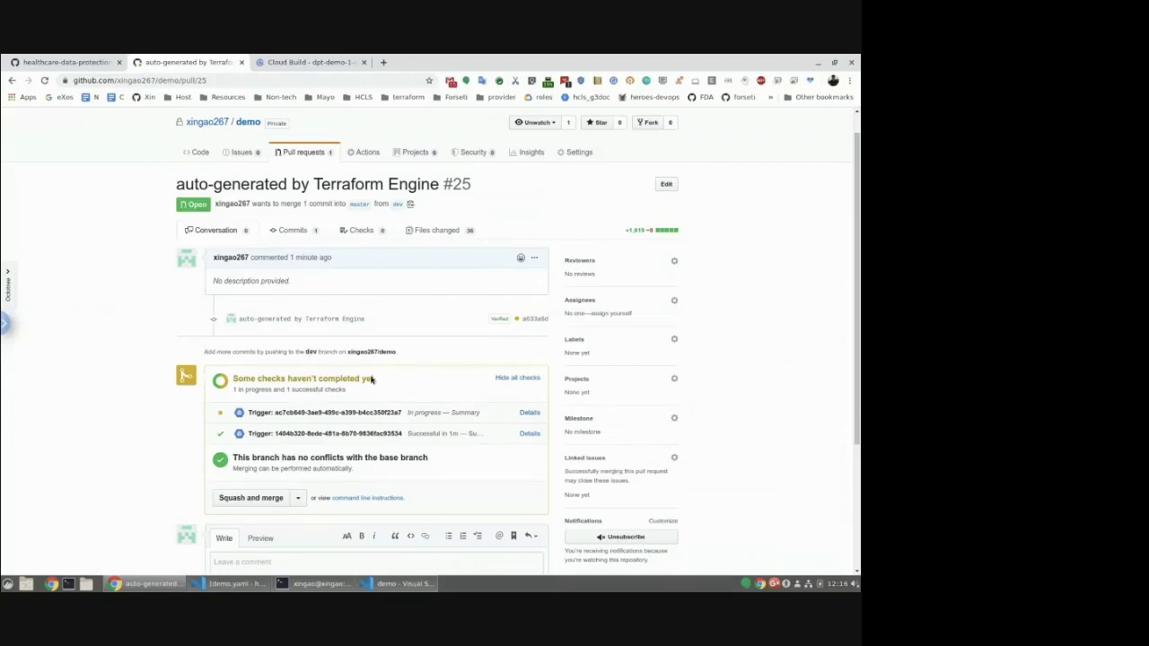
Open the details of both Cloud Build trigger checks in separate browser tabs and view each check's summary.
middle_click(530, 412)
middle_click(530, 434)
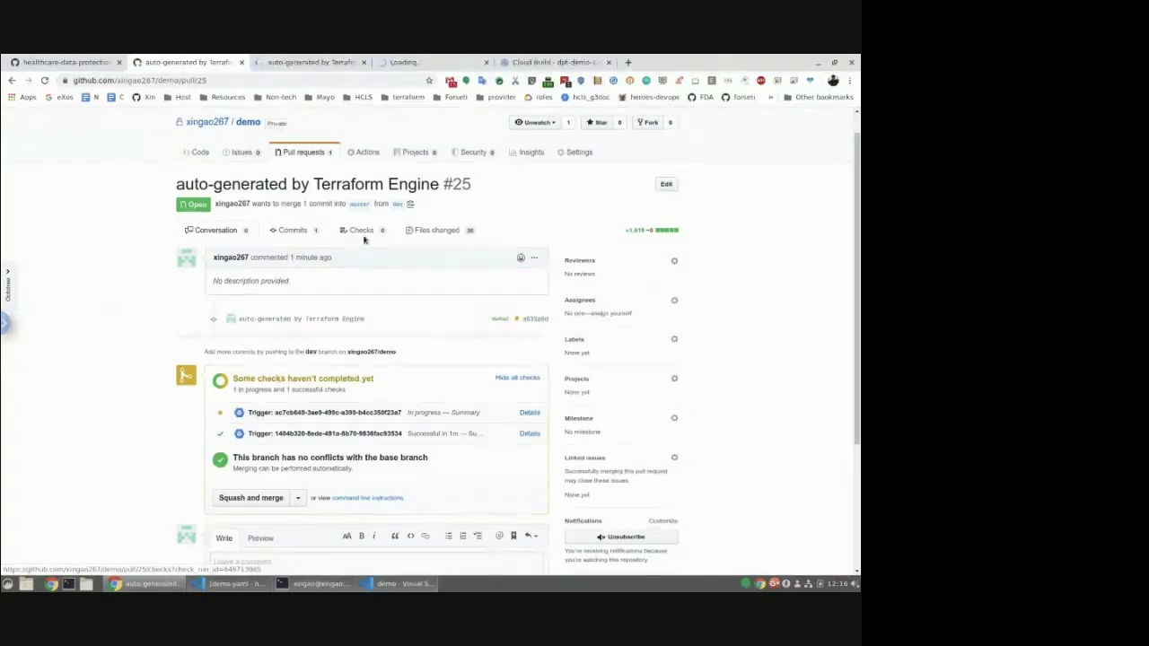
left_click(312, 62)
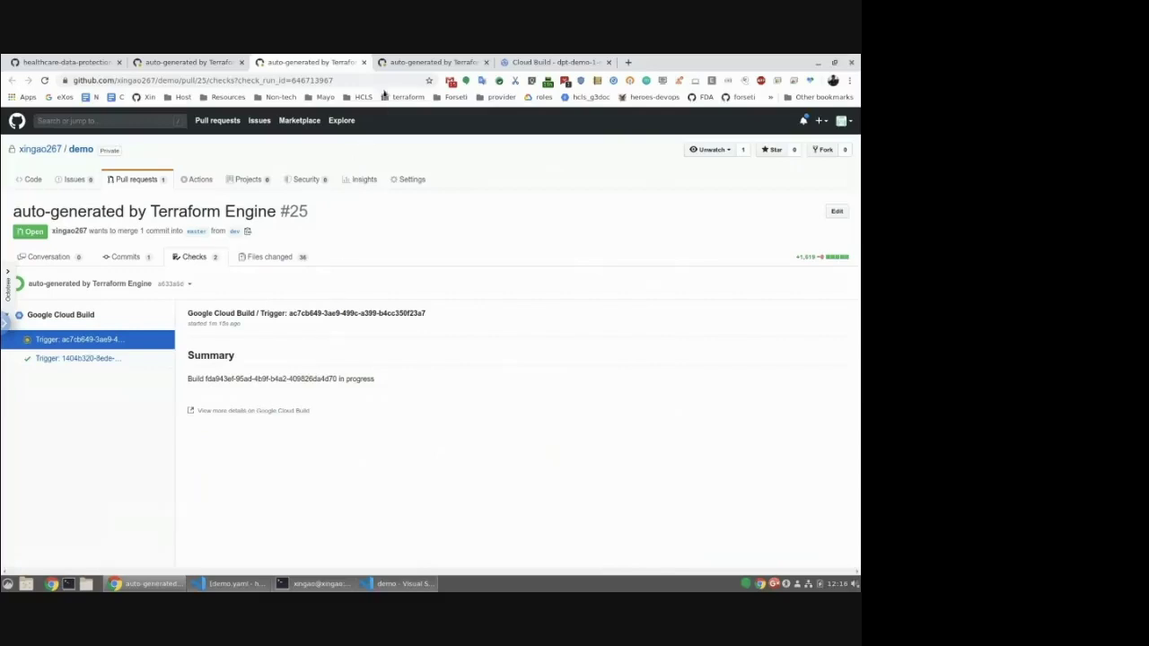
left_click(420, 62)
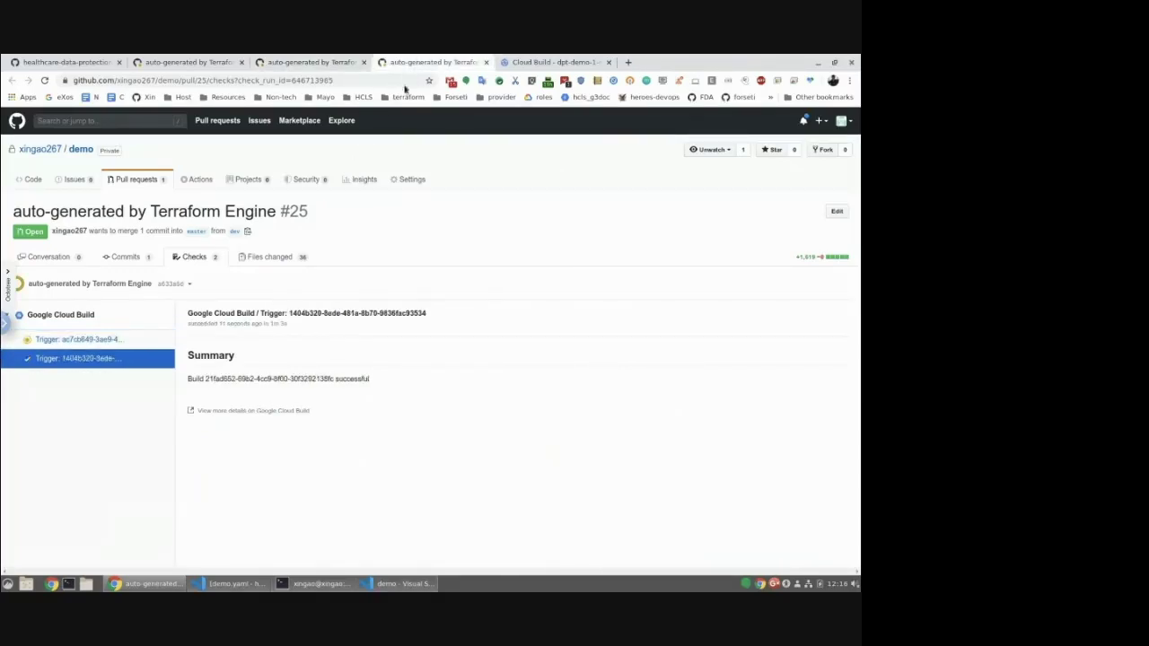
Open the successful check's tf-validate build in Cloud Build and view the logs of its fmt, hclfmt and validate steps, closing the Cloud Build tabs.
left_click(301, 410)
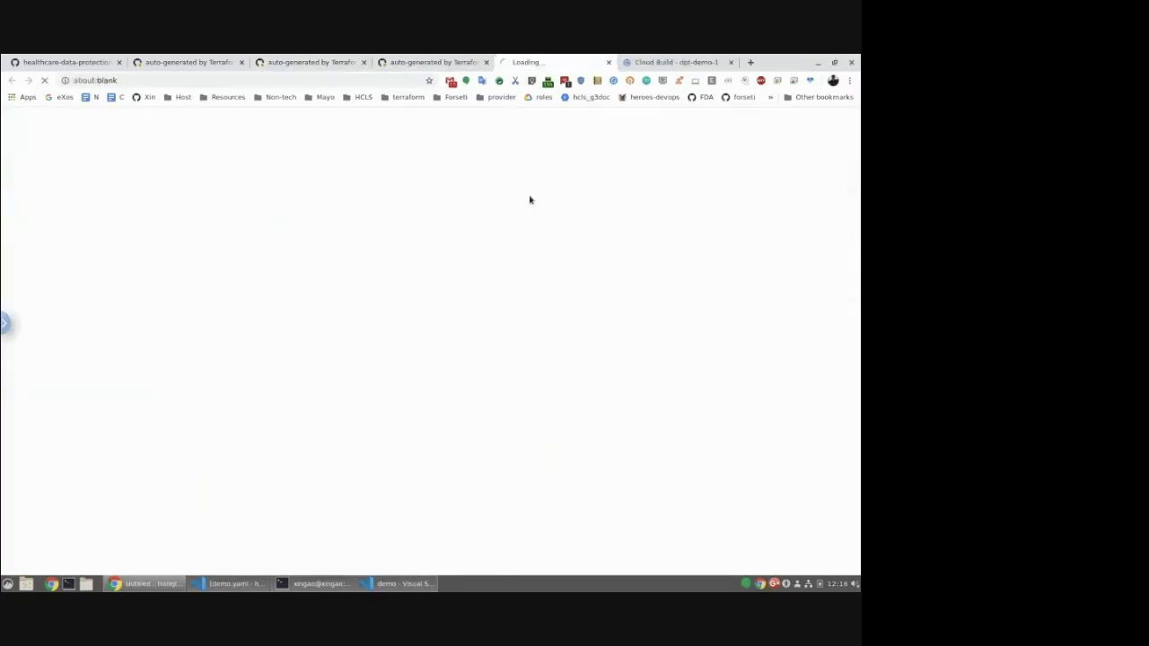
left_click(730, 62)
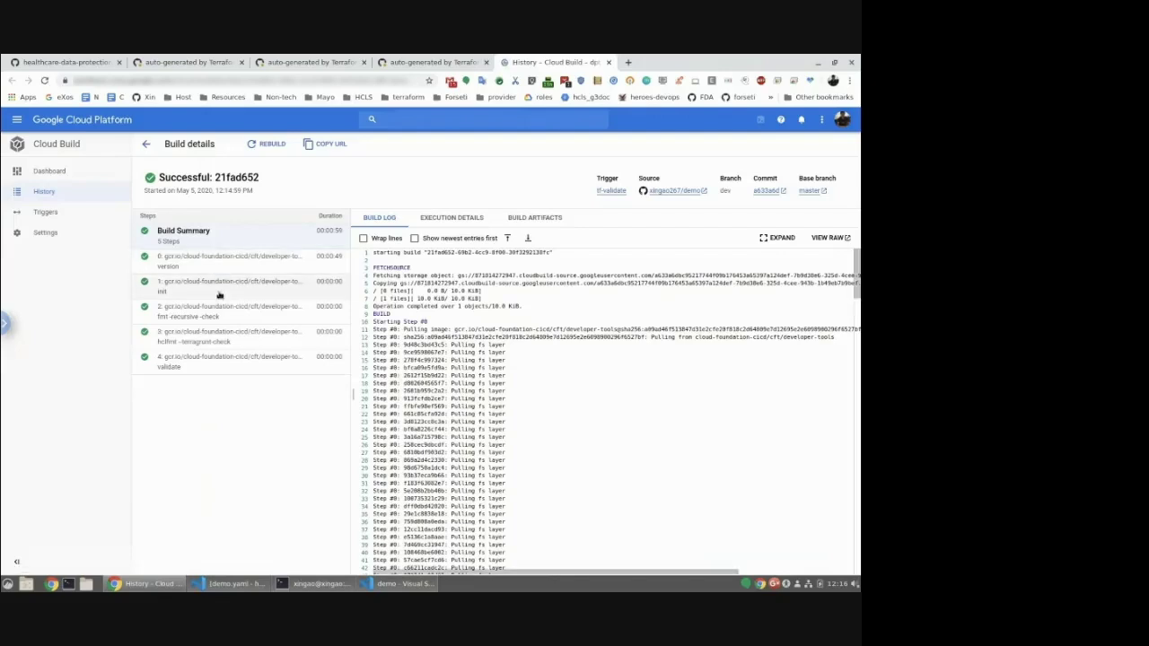
left_click(226, 313)
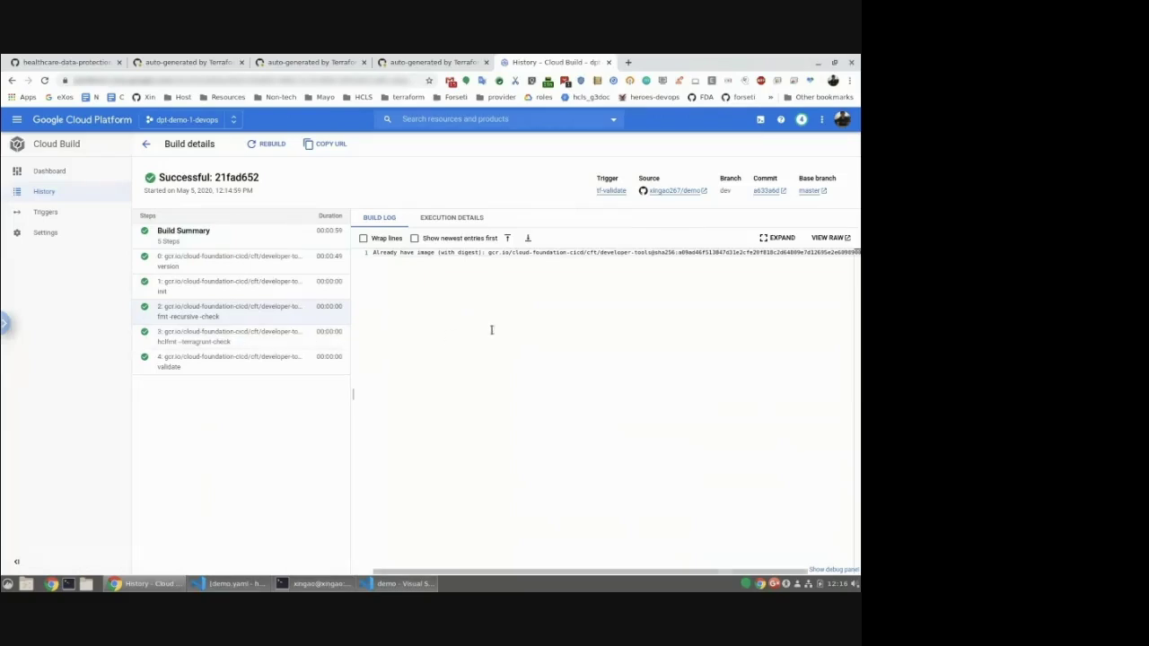
left_click(274, 339)
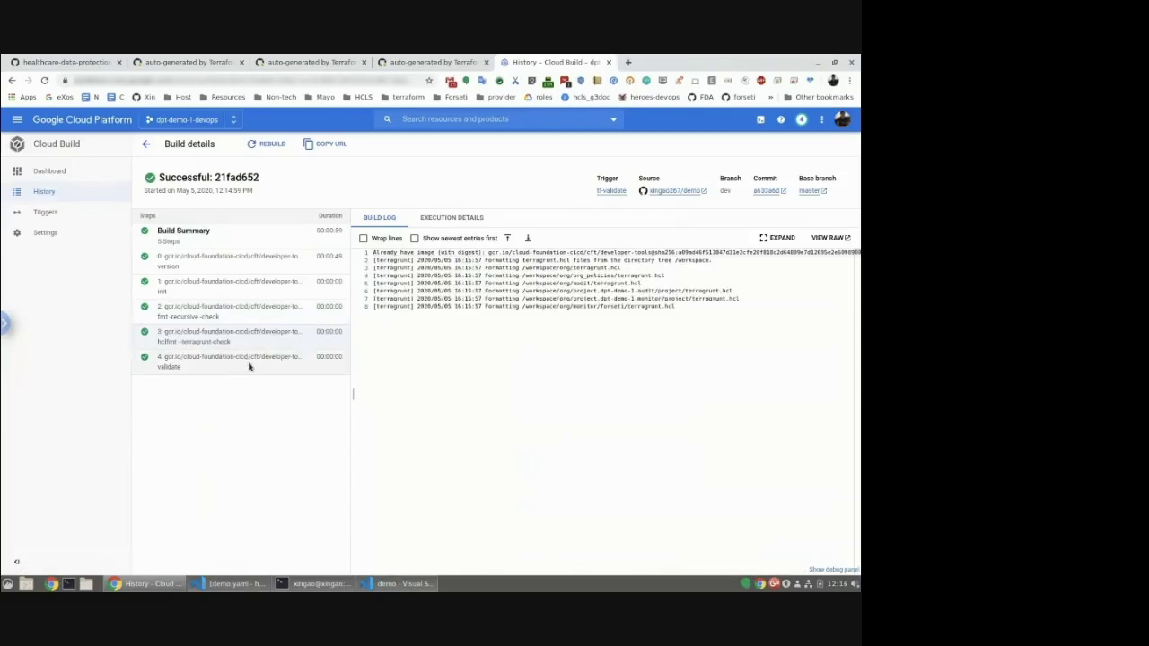
left_click(250, 367)
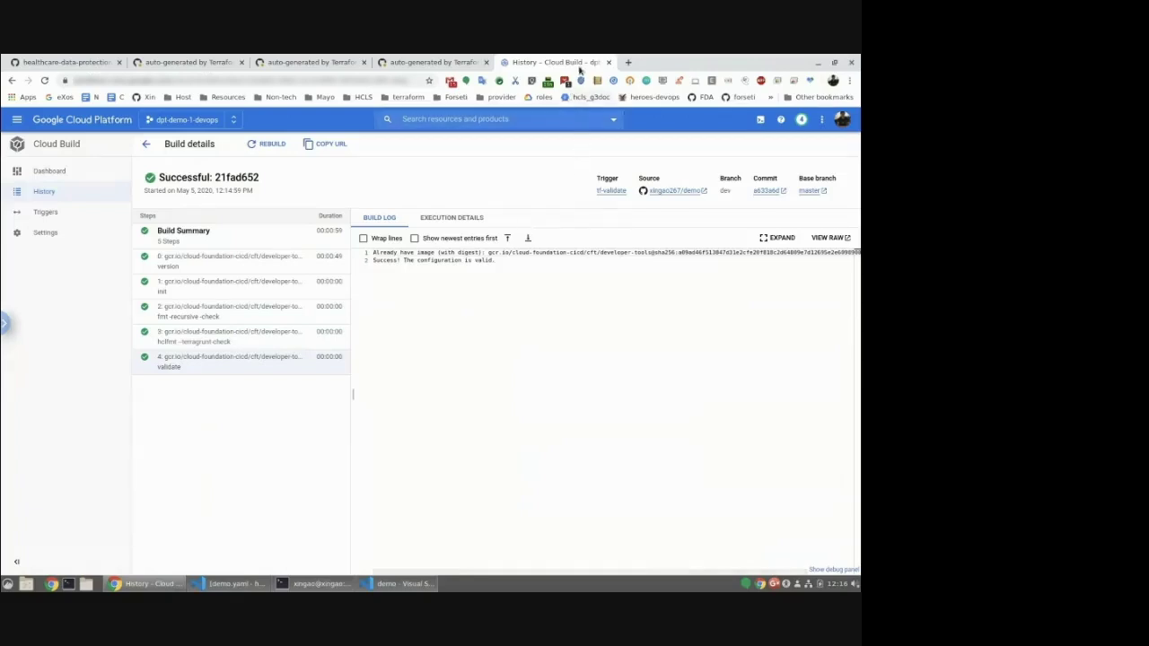
left_click(609, 62)
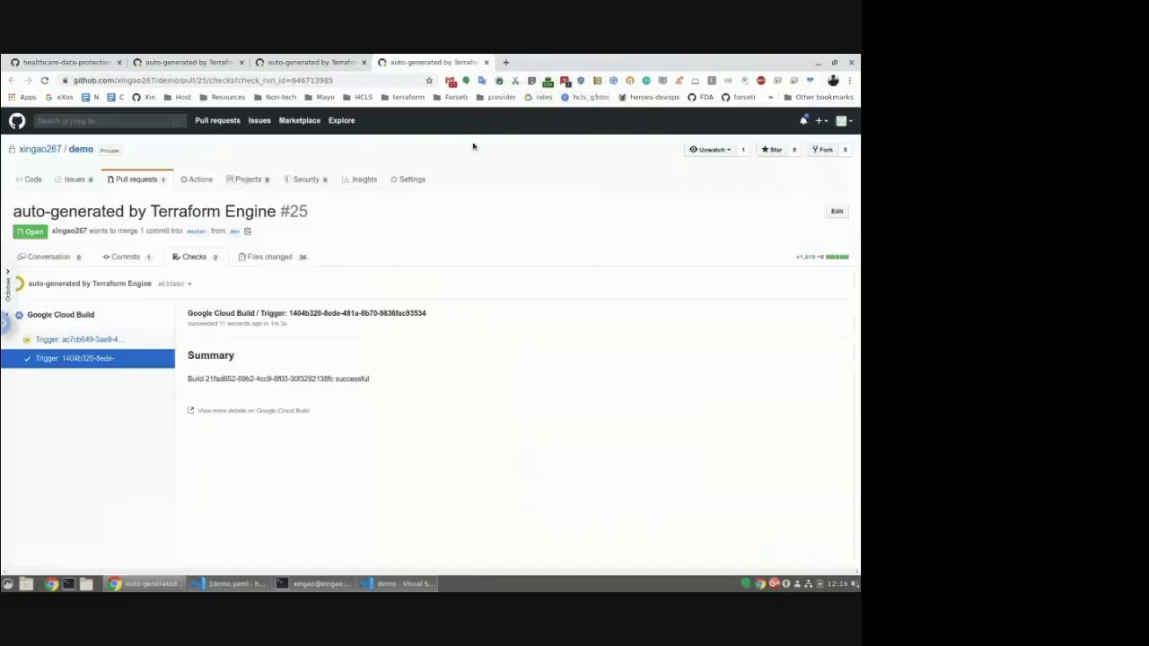
Open the other trigger check's tf-plan build in Cloud Build and examine the Terraform plan output in its build log.
left_click(312, 63)
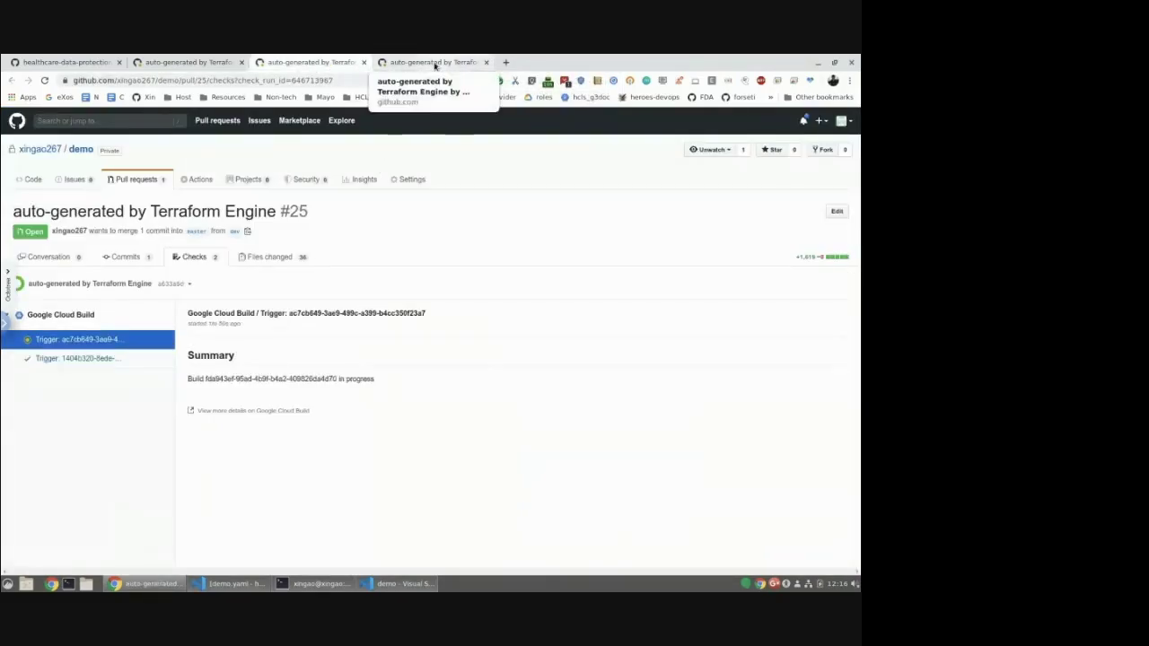
left_click(290, 410)
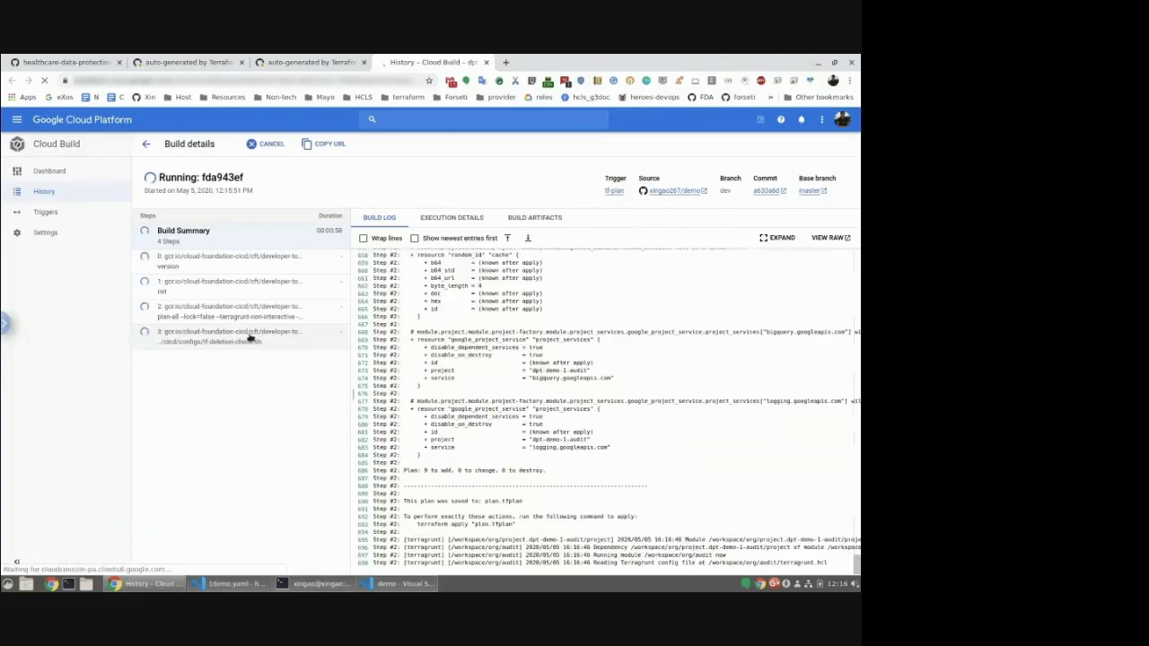
scroll(575, 344, "up", 5)
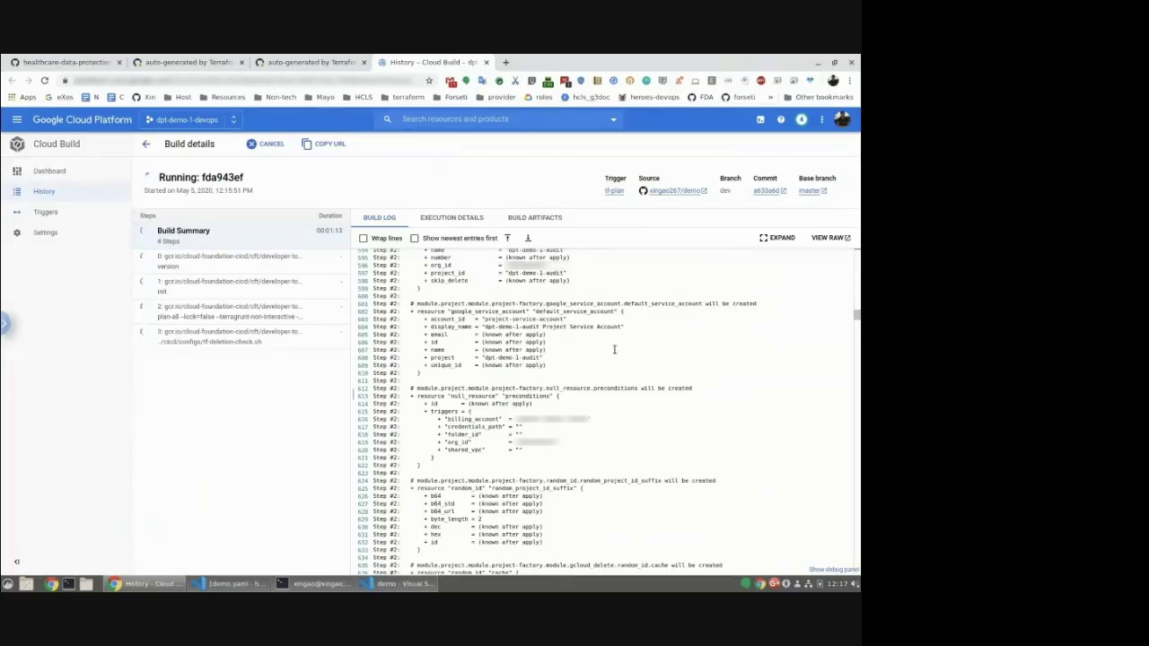
scroll(618, 356, "down", 5)
scroll(618, 358, "up", 5)
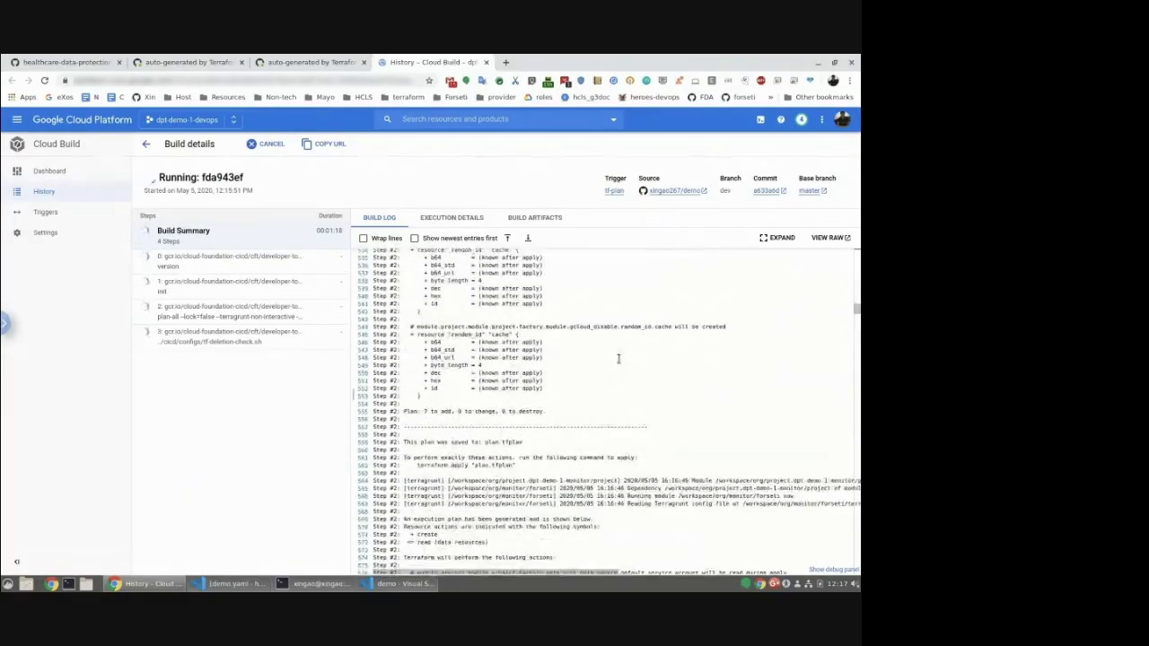
scroll(618, 359, "up", 5)
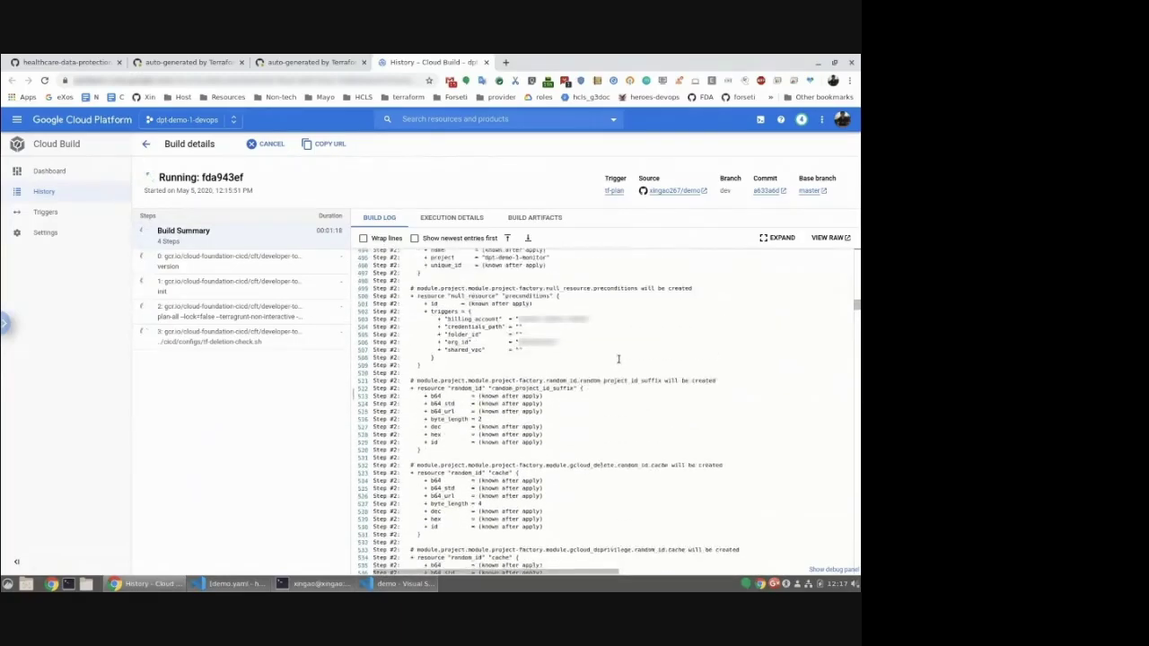
scroll(620, 357, "up", 5)
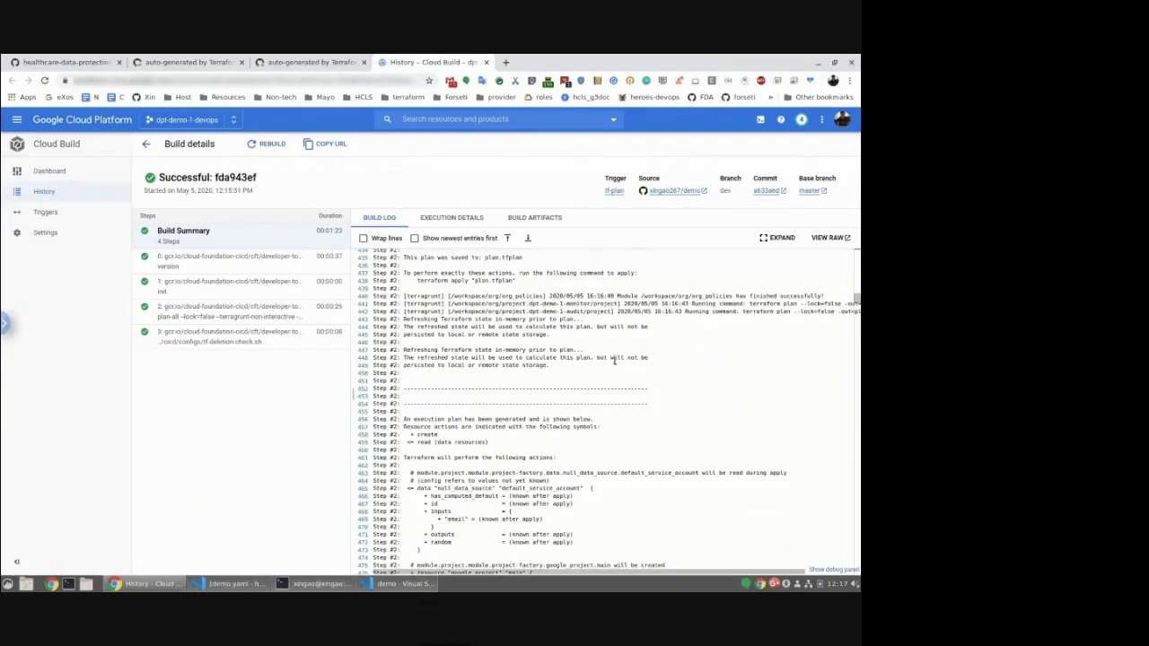
scroll(614, 359, "down", 4)
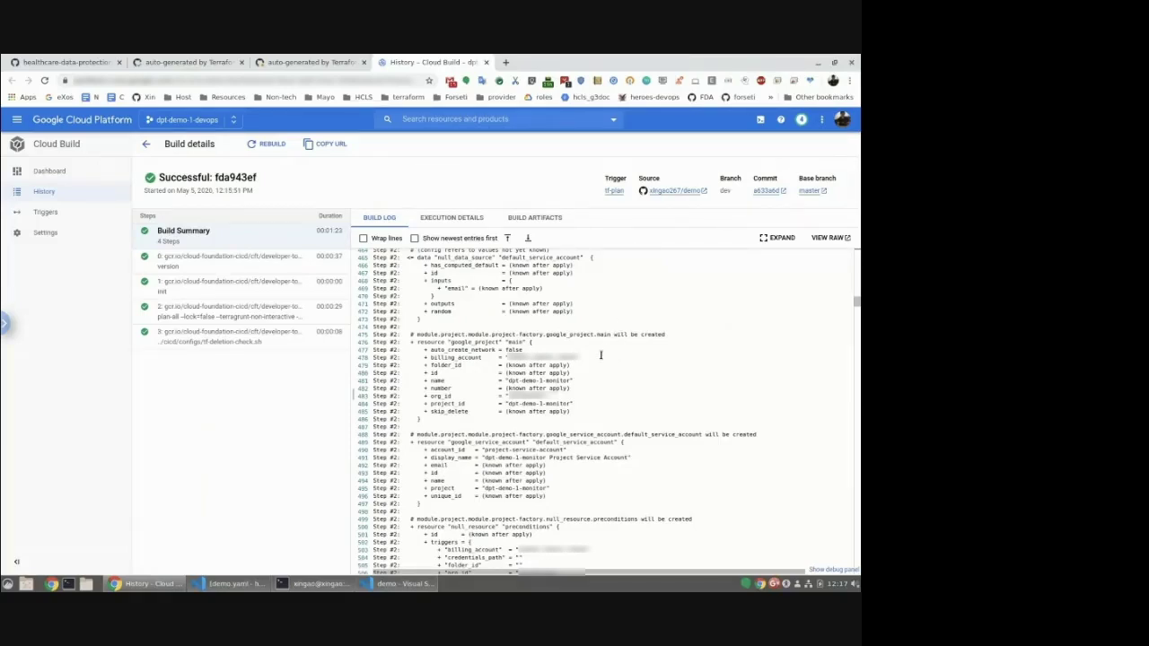
Switch to the demo folder in Visual Studio Code, expand the org directory to view its modules, and return to the Cloud Build log in Chrome.
left_click(422, 583)
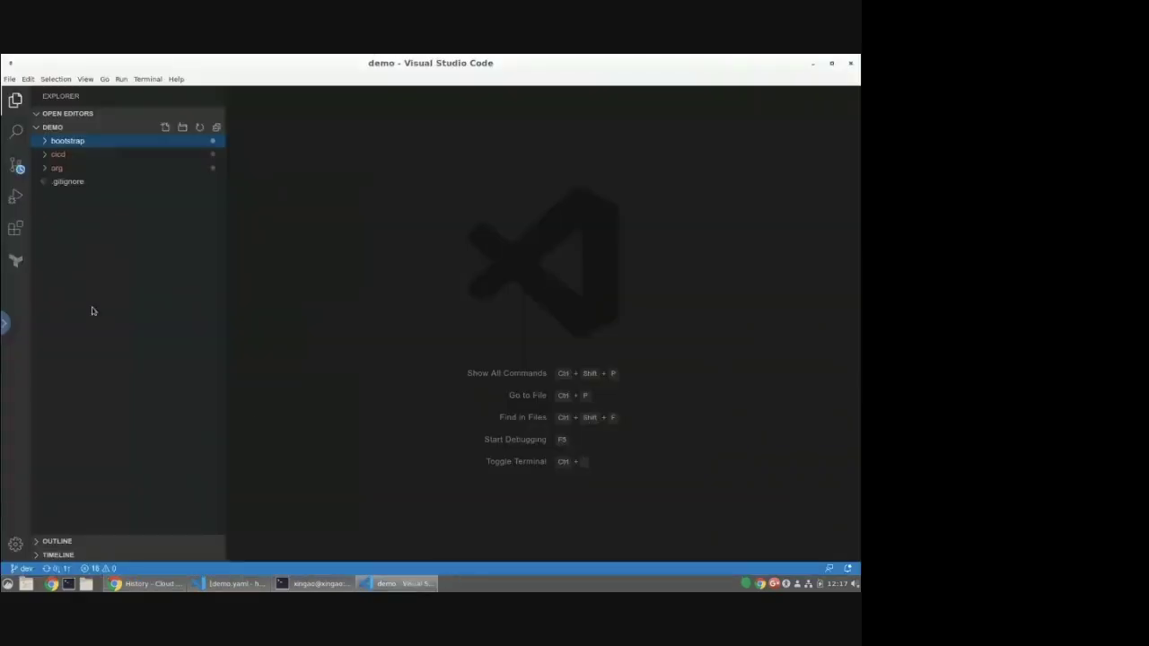
left_click(63, 169)
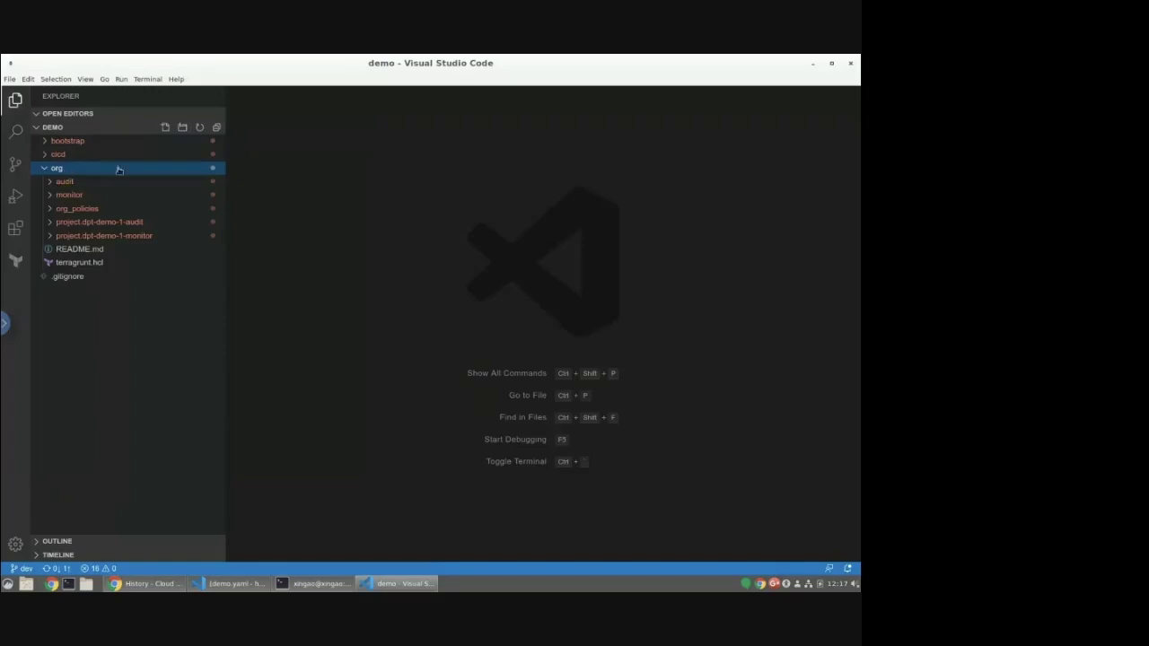
left_click(416, 585)
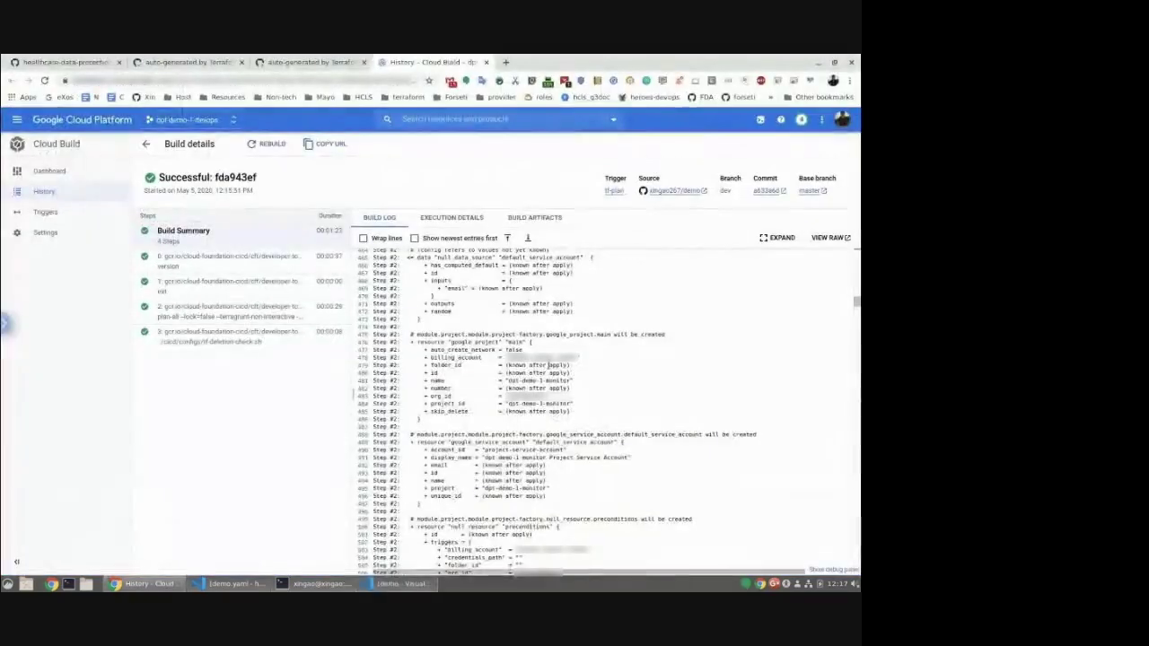
Examine the planned creation of the dpt-demo-1-audit project and its related resources in the tf-plan build log.
scroll(545, 374, "down", 5)
scroll(545, 375, "down", 3)
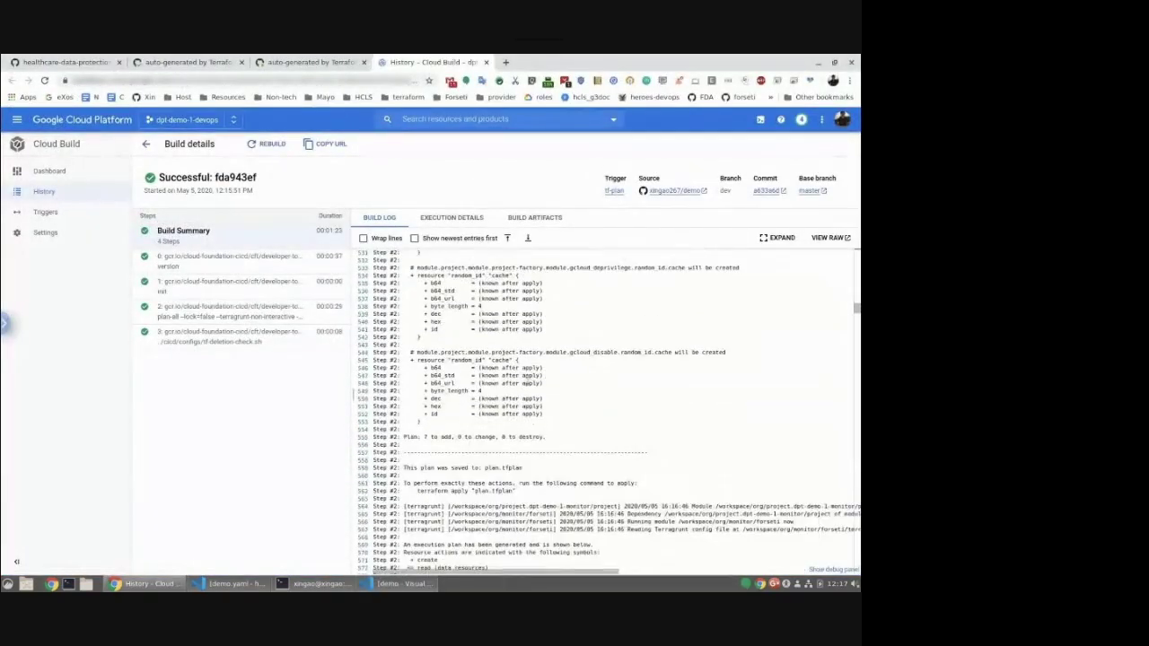
scroll(504, 380, "down", 5)
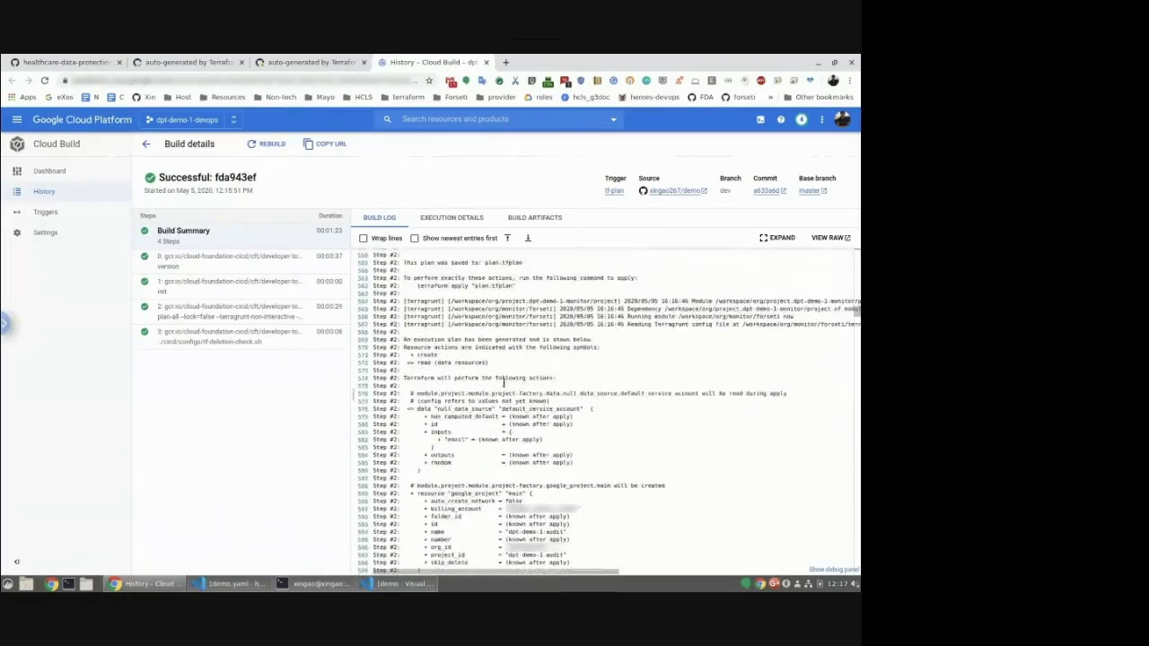
scroll(494, 392, "down", 1)
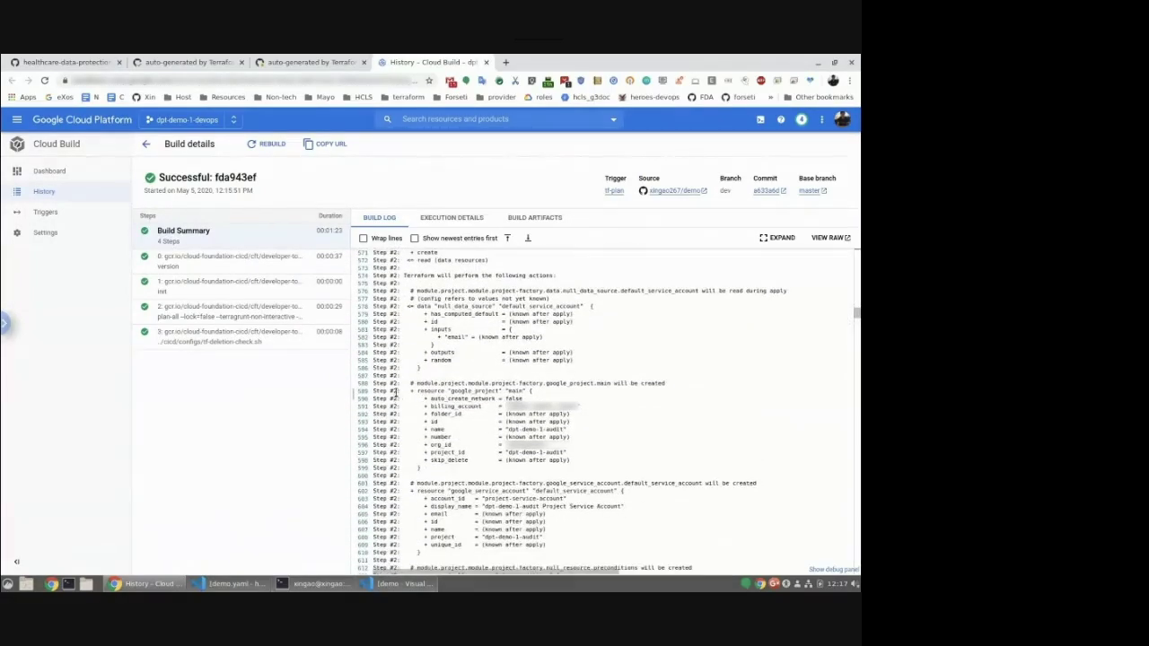
left_click_drag(564, 390, 629, 440)
left_click(546, 457)
left_click_drag(508, 429, 566, 431)
scroll(564, 430, "down", 12)
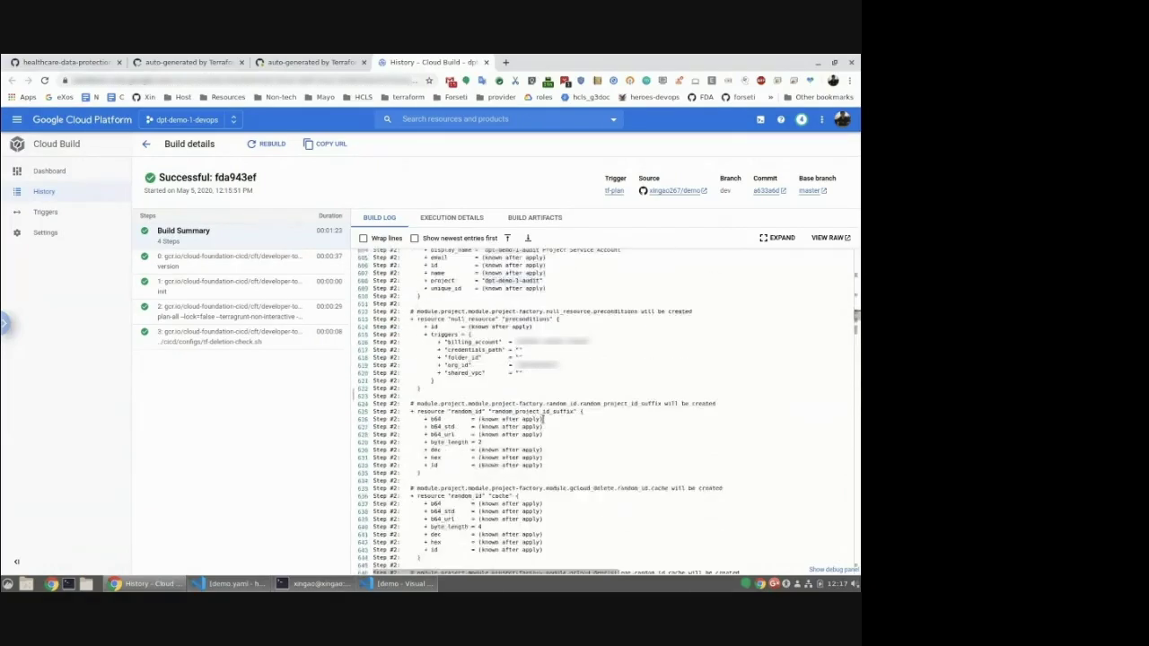
Review the planned organization audit log config, IAM members, BigQuery dataset, storage bucket and log sinks in the tf-plan build log.
scroll(543, 418, "down", 8)
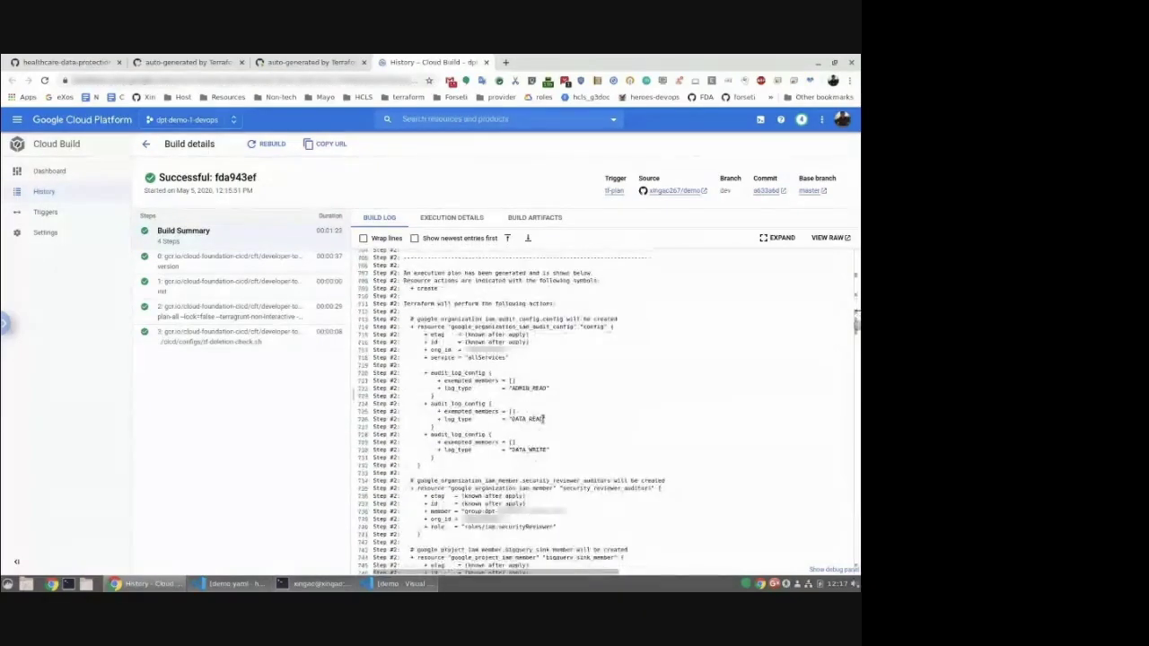
left_click_drag(417, 300, 622, 448)
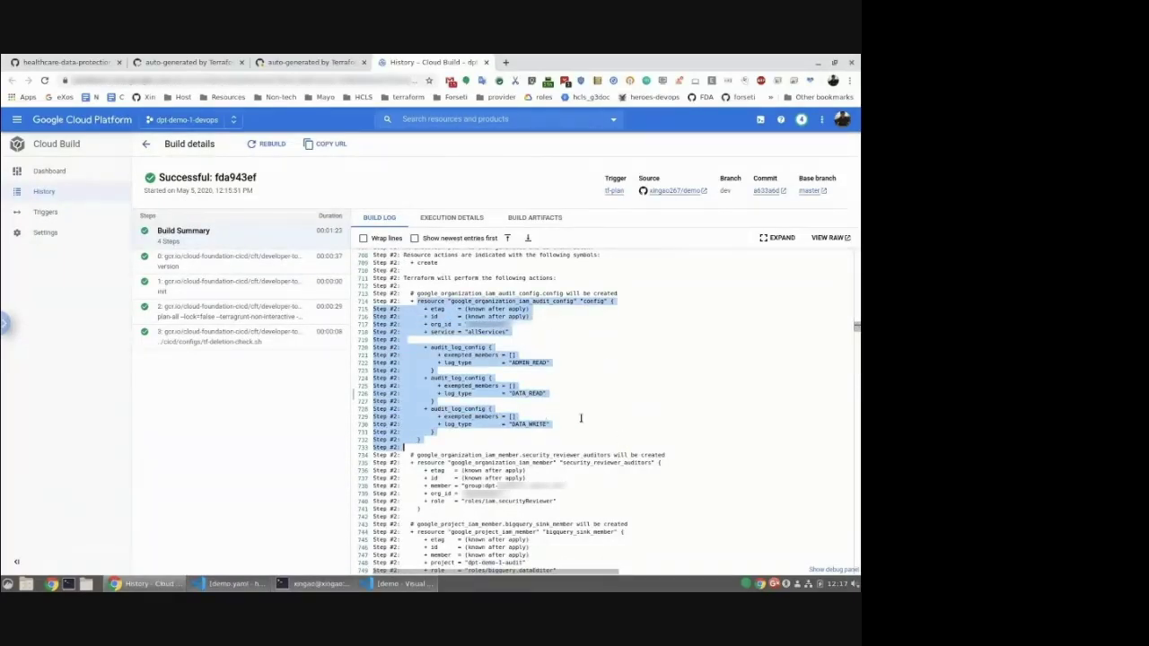
left_click(582, 418)
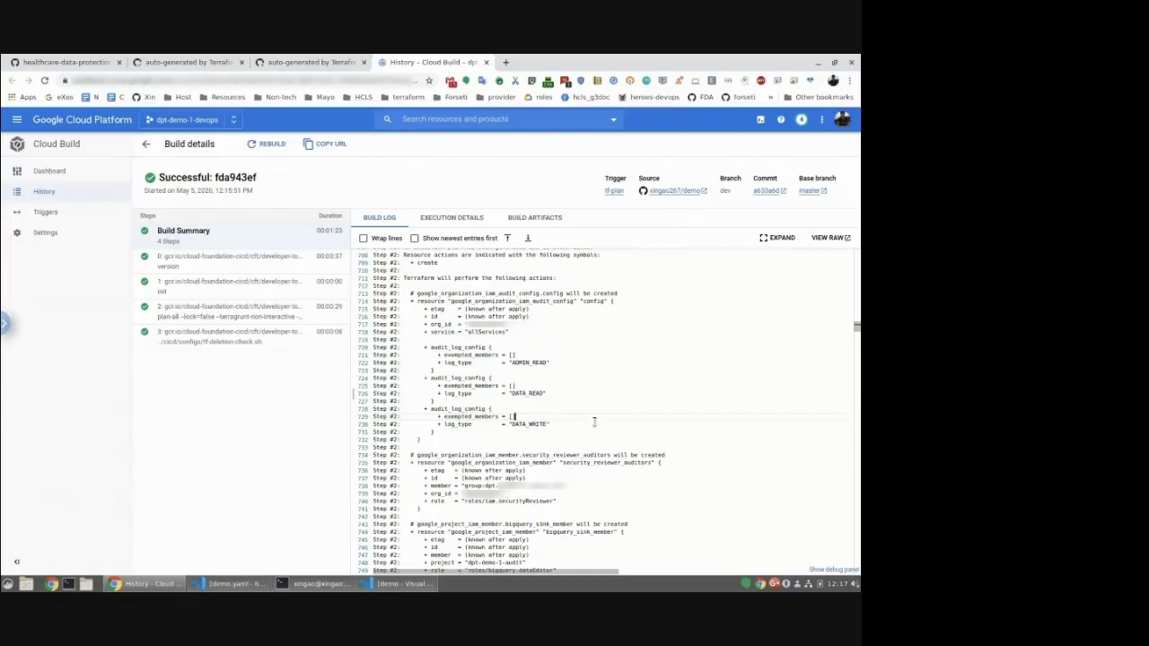
scroll(593, 422, "down", 1)
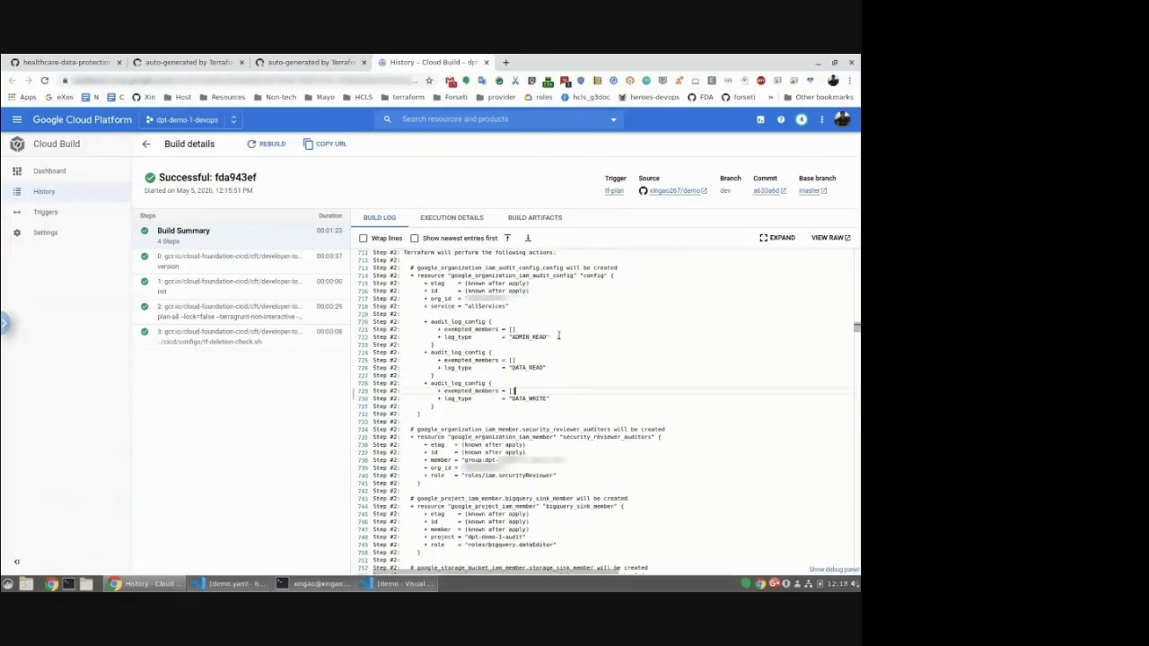
scroll(574, 431, "down", 5)
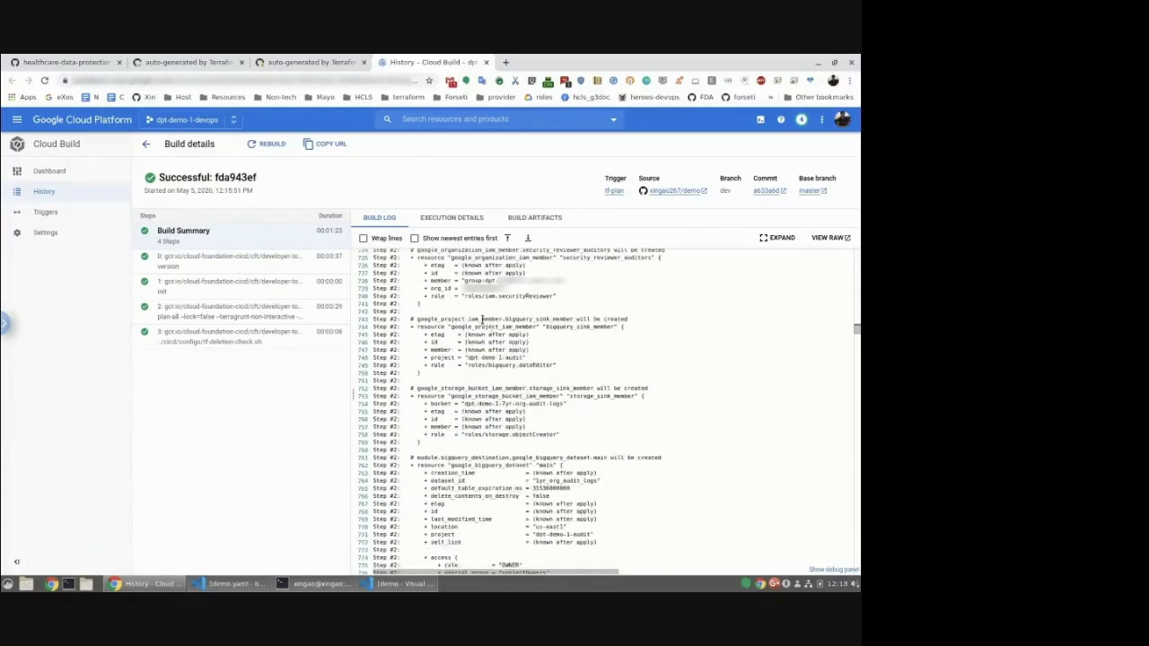
left_click_drag(466, 306, 469, 314)
left_click_drag(506, 390, 538, 494)
scroll(580, 475, "down", 3)
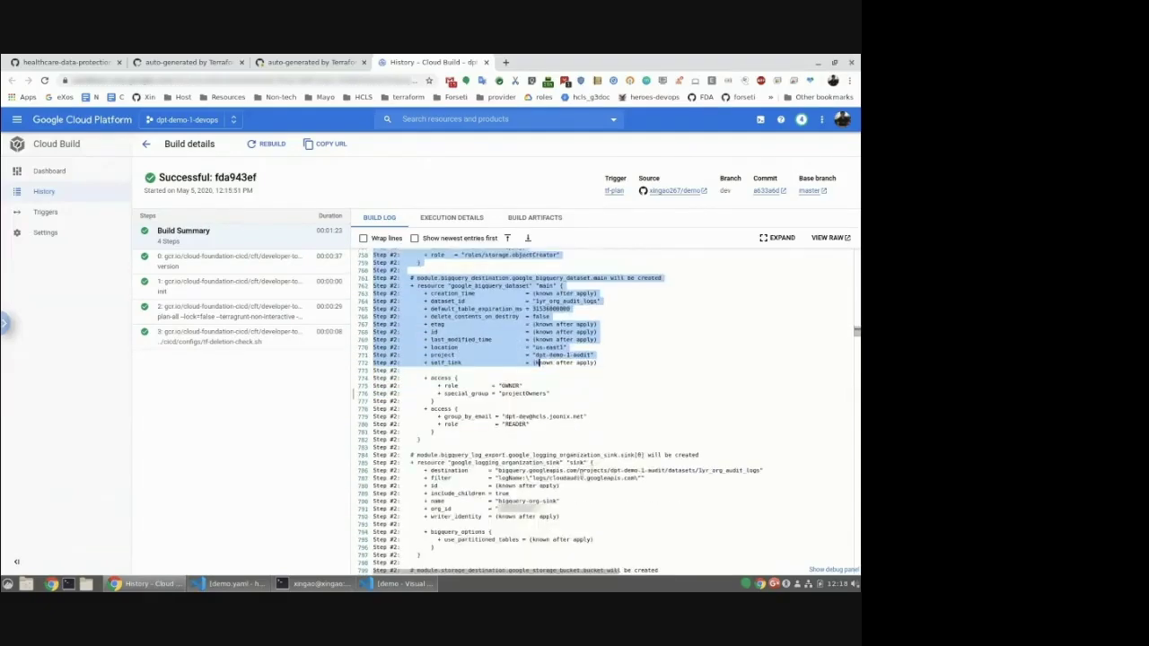
scroll(582, 473, "down", 20)
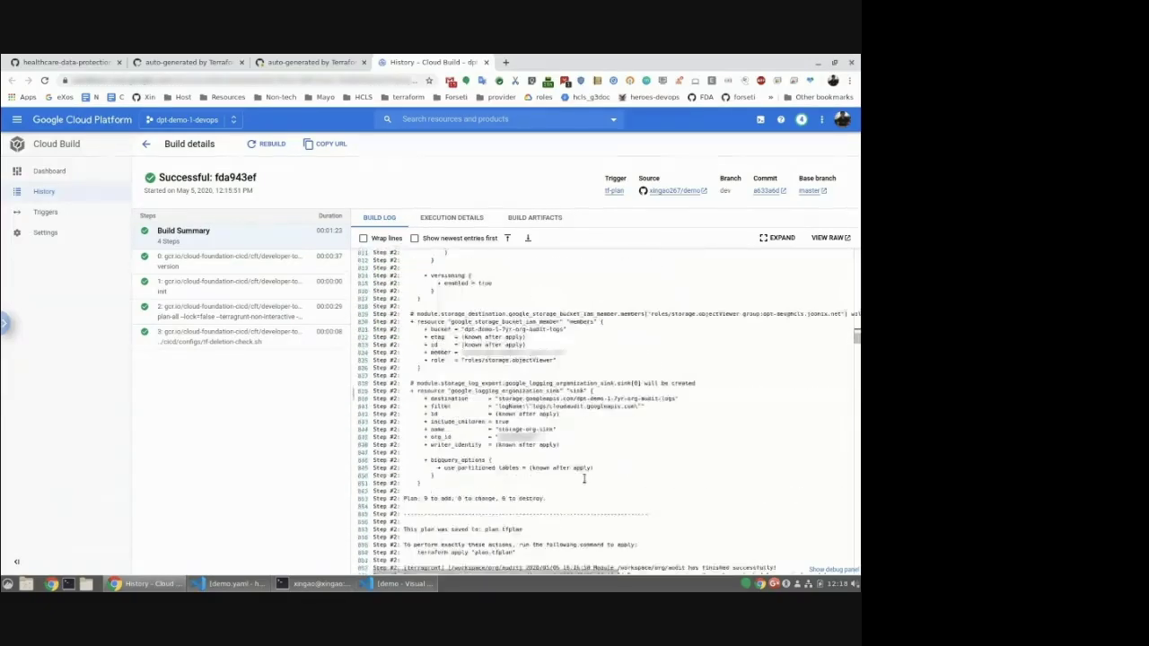
Review the planned Forseti project services for dpt-demo-1-monitor in the tf-plan build log.
scroll(584, 481, "down", 12)
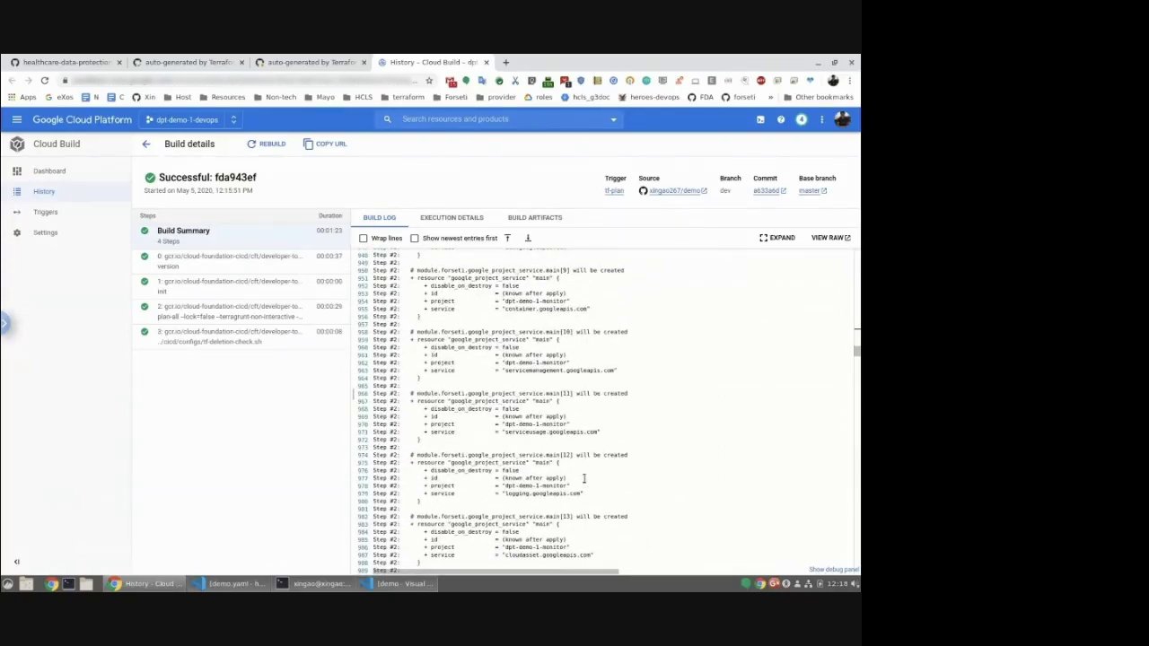
scroll(584, 480, "down", 3)
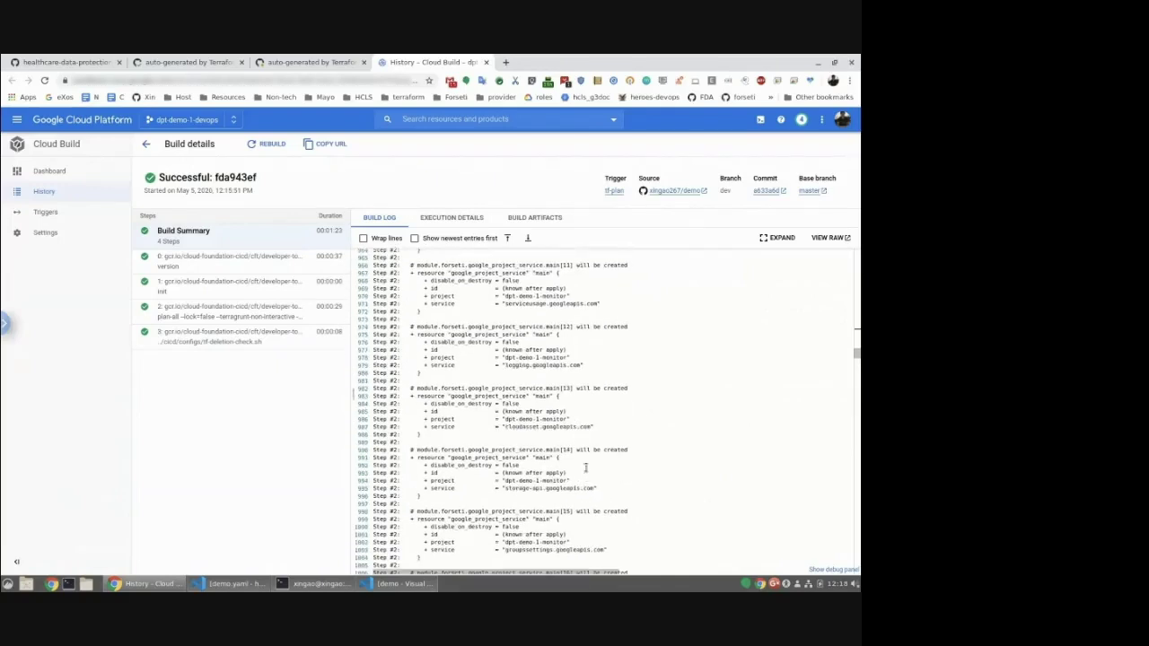
scroll(501, 411, "down", 4)
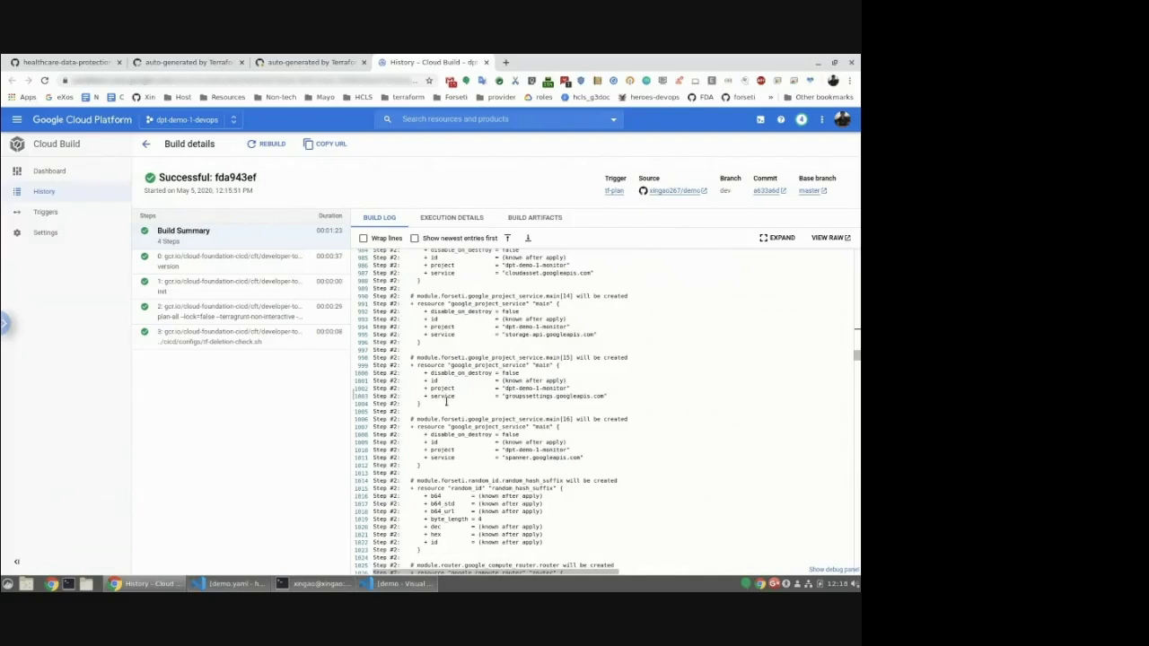
View the log of the tf-deletion-check.sh step and check its result for resource deletions.
left_click(286, 339)
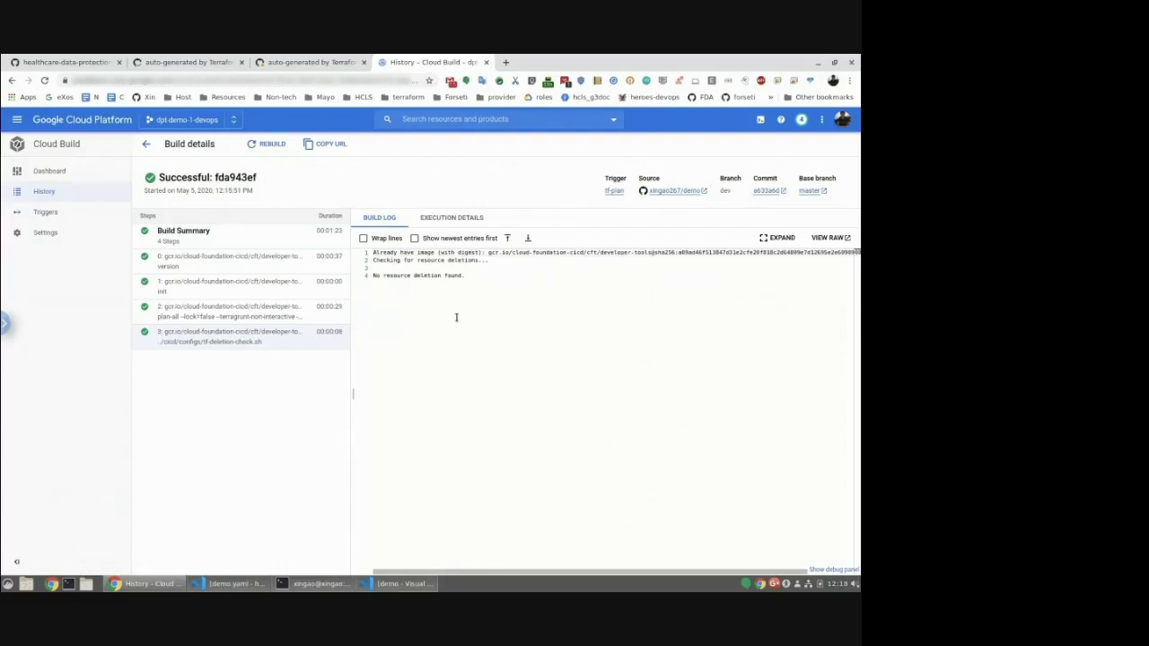
left_click_drag(476, 276, 393, 277)
left_click(485, 289)
Return to pull request #25 on GitHub to check its trigger and merge status, referring back to the tf-plan build details in Cloud Build.
left_click(309, 63)
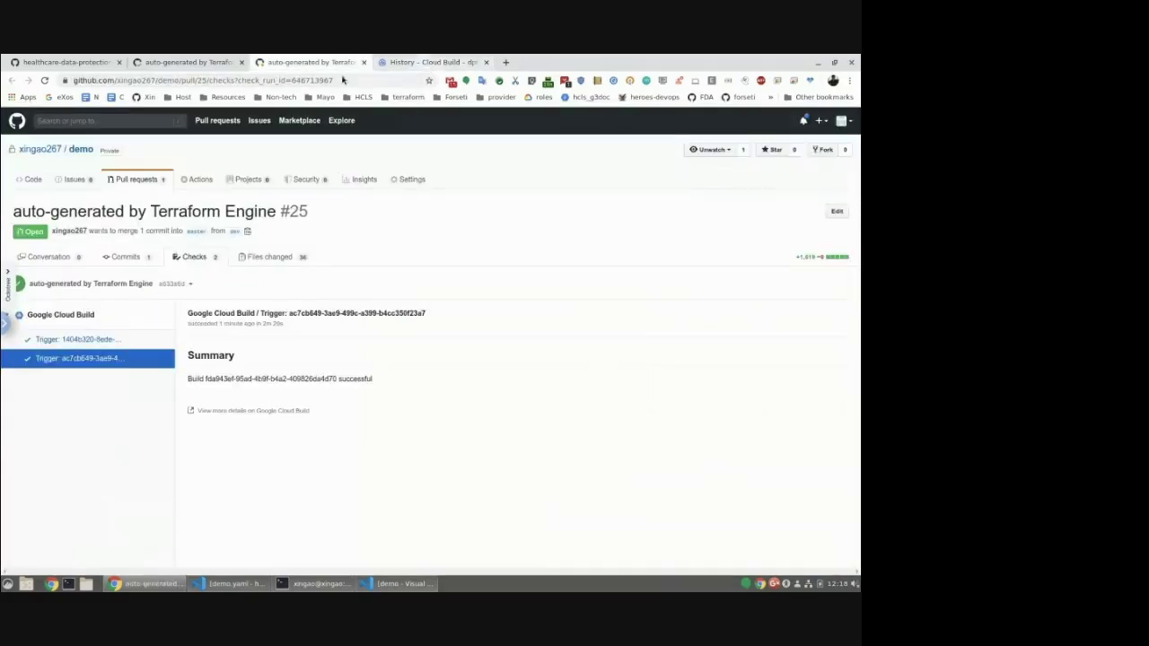
left_click(212, 65)
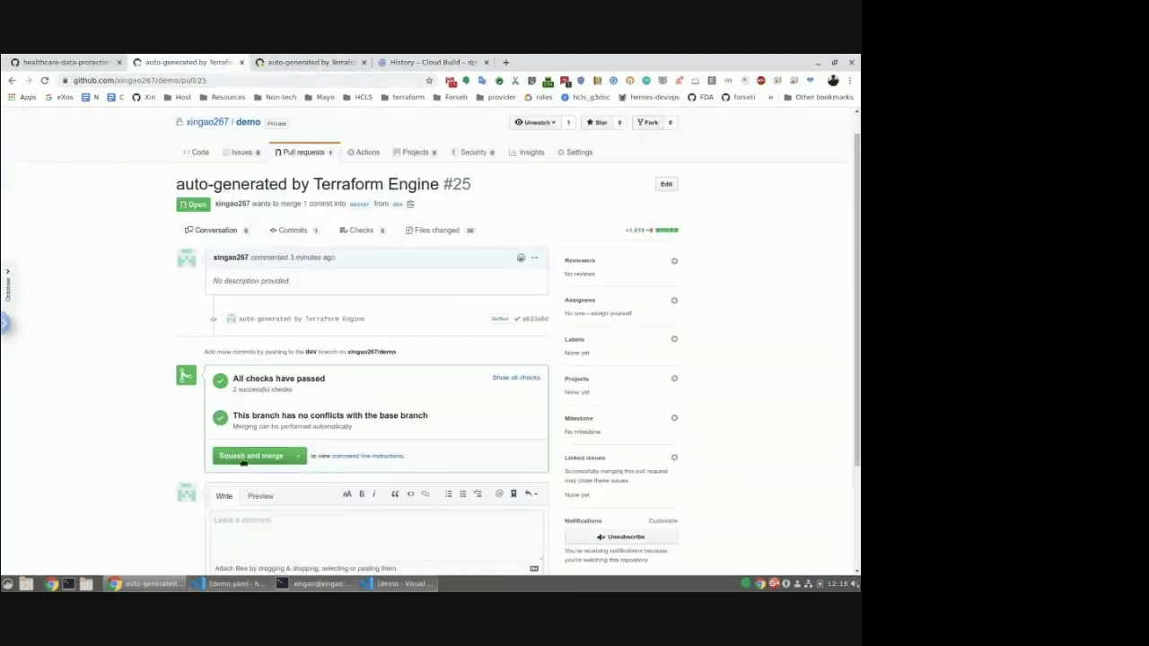
left_click(445, 64)
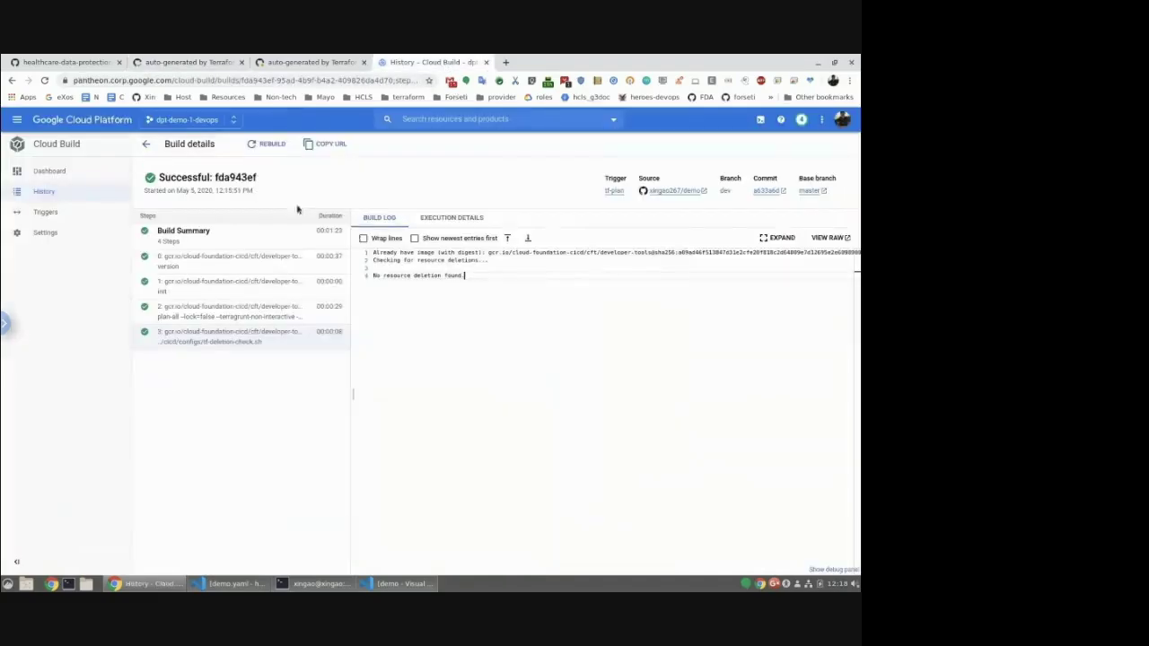
left_click(200, 62)
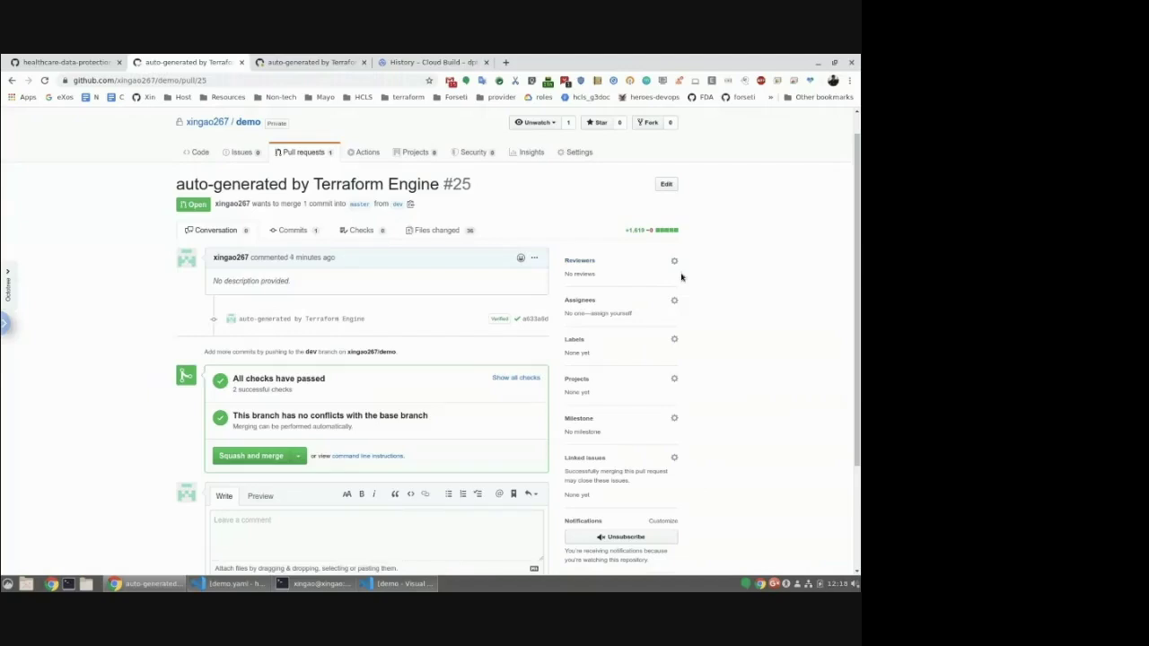
Squash and merge pull request #25 into master and delete the dev branch.
left_click(244, 458)
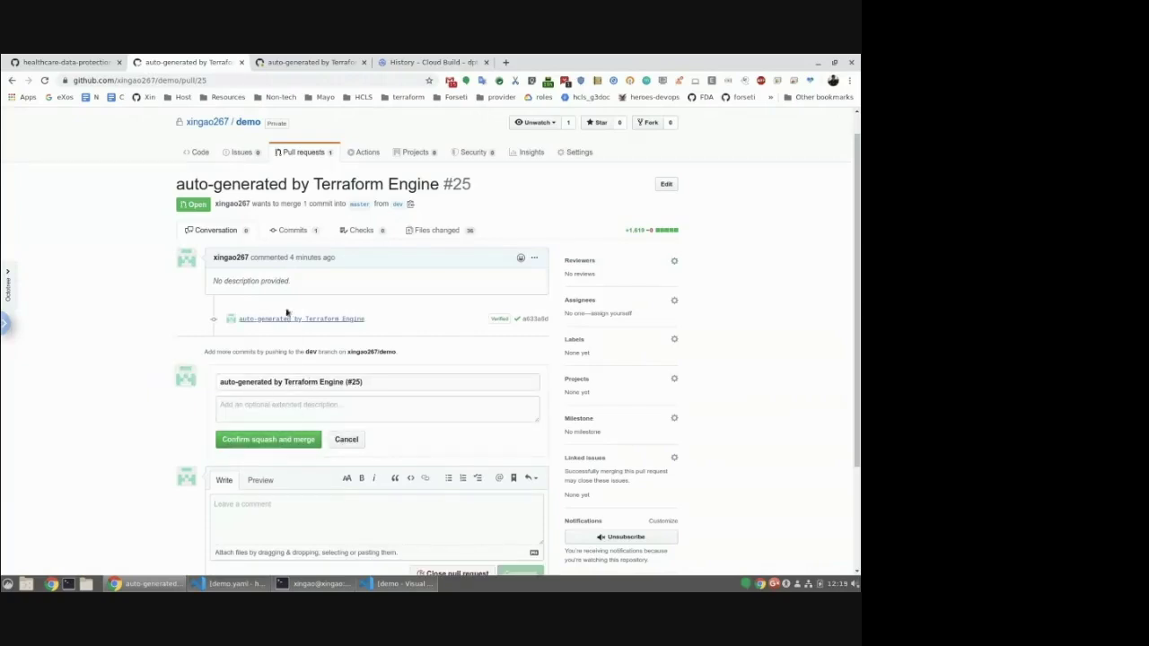
left_click(249, 439)
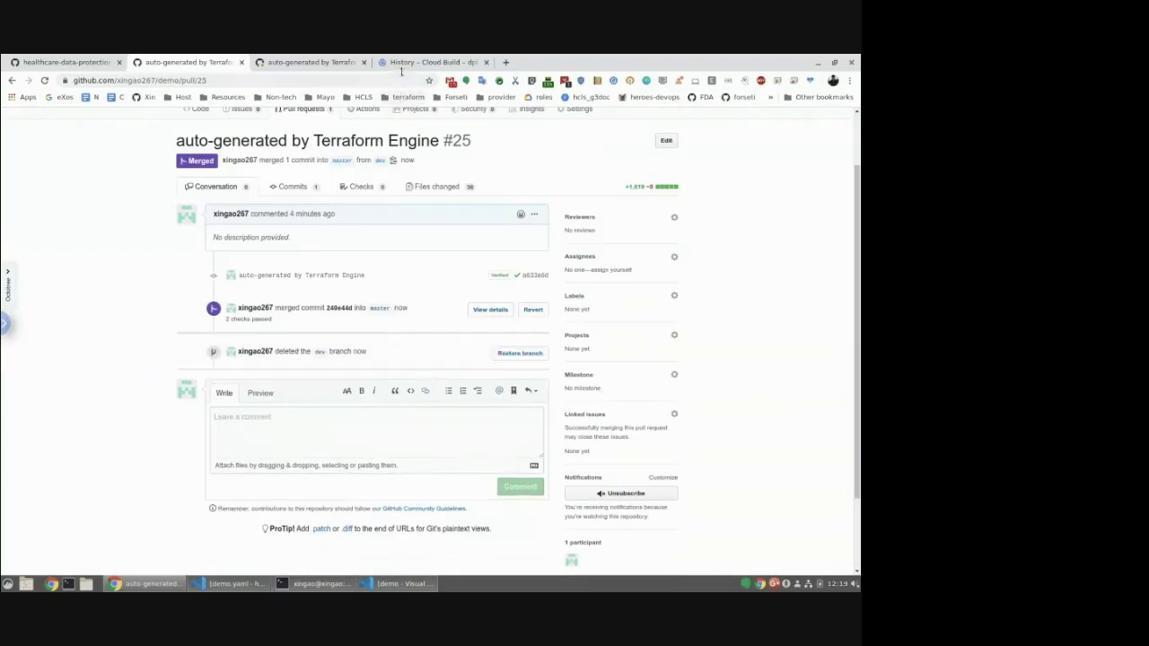
Open the tf-apply build for the master branch in a separate tab from the Cloud Build history.
left_click(429, 62)
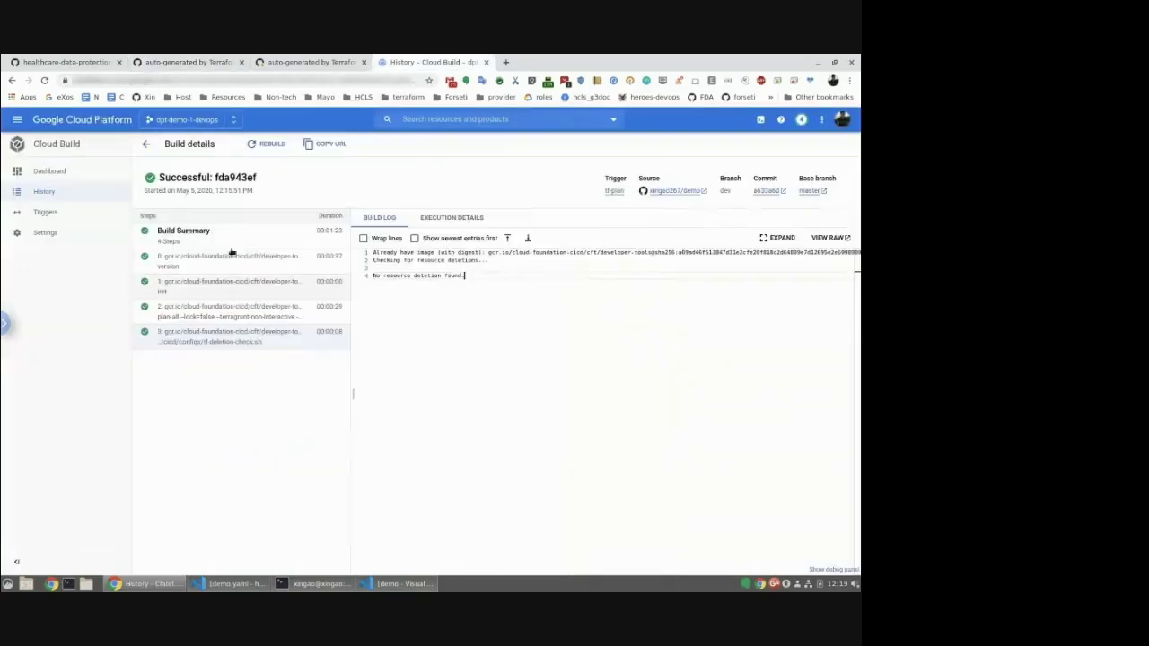
left_click(70, 191)
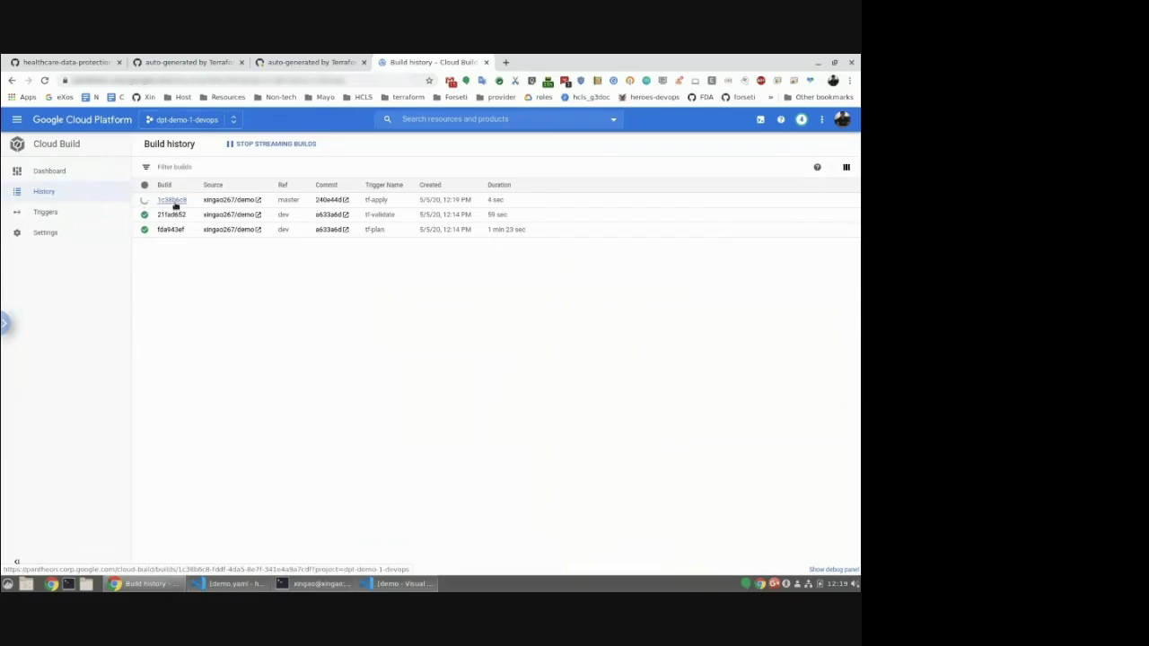
middle_click(175, 203)
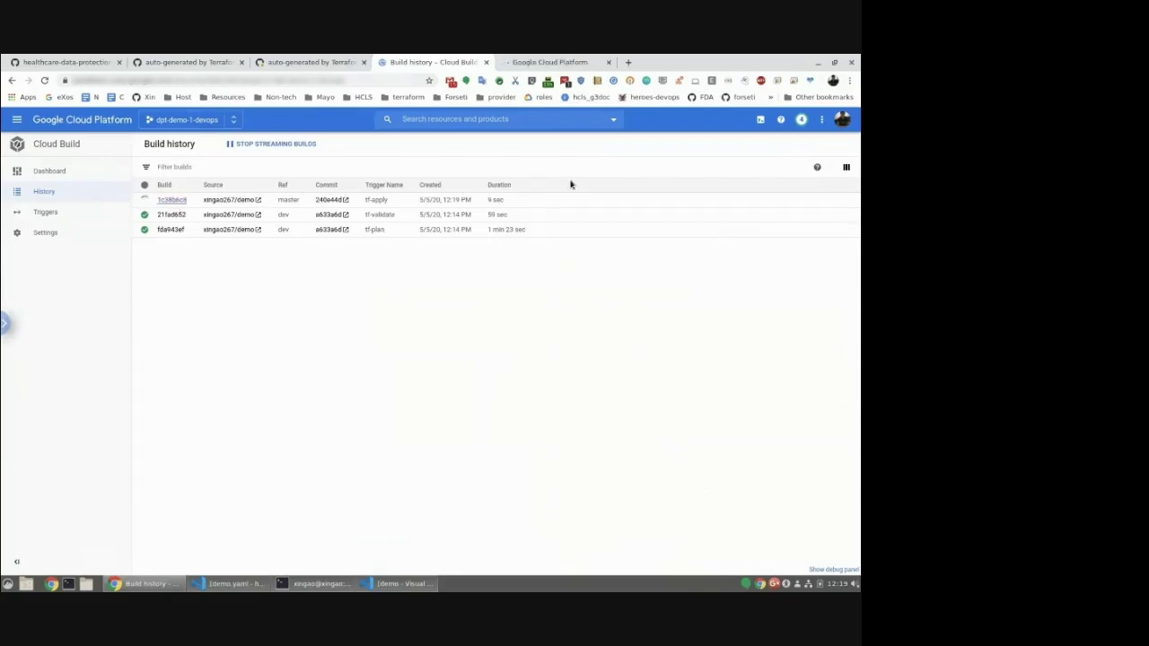
left_click(550, 65)
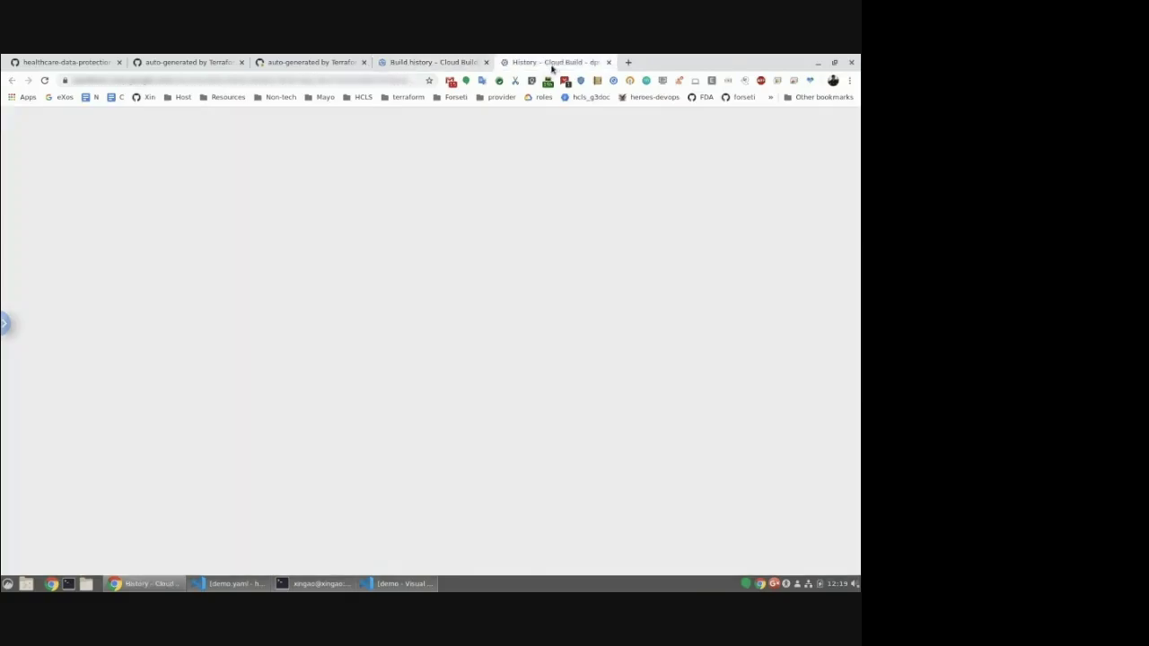
left_click(447, 65)
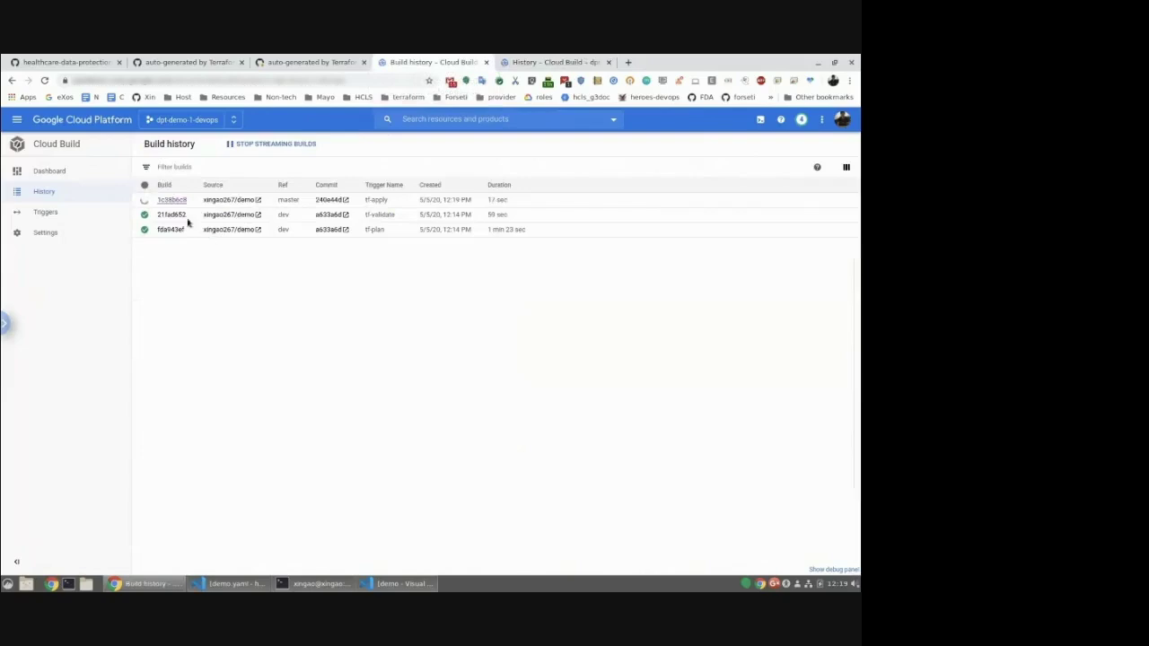
left_click(583, 64)
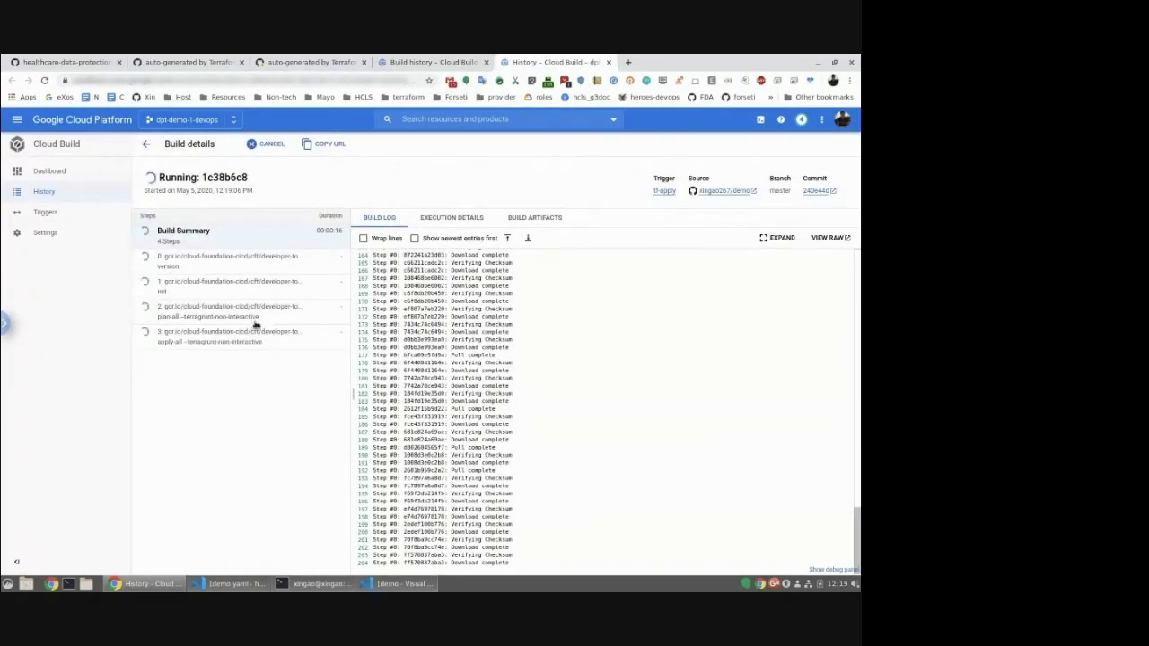
Examine the logs of the version, init, plan-all and apply-all steps of the tf-apply build.
left_click(241, 266)
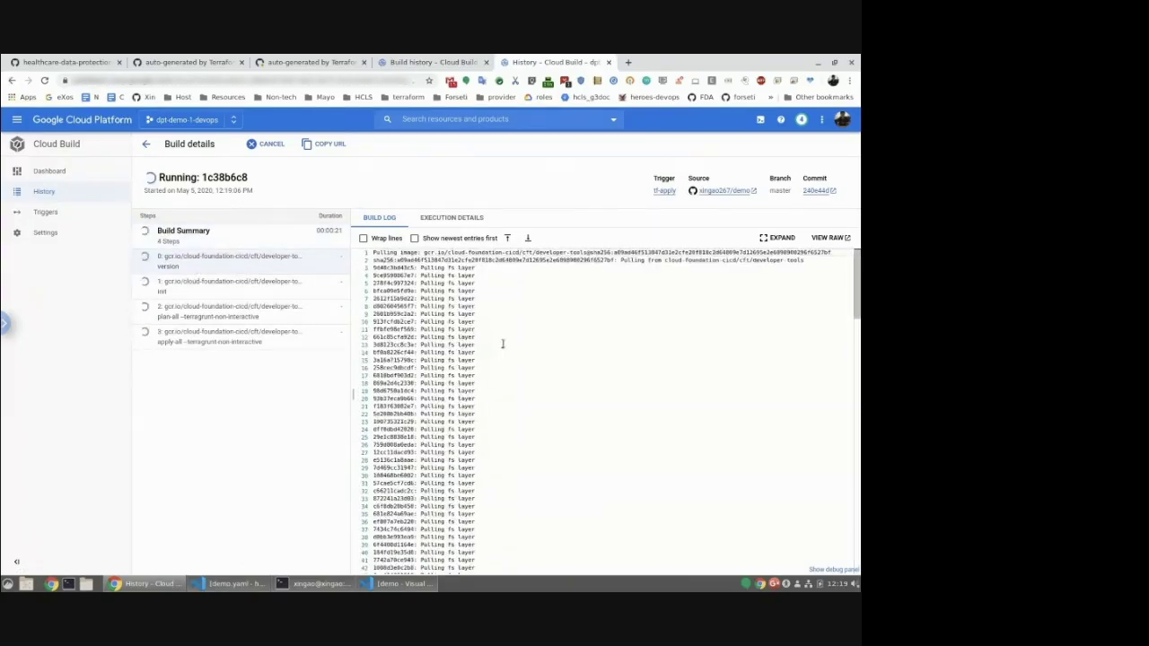
left_click(240, 295)
left_click(231, 318)
left_click(252, 339)
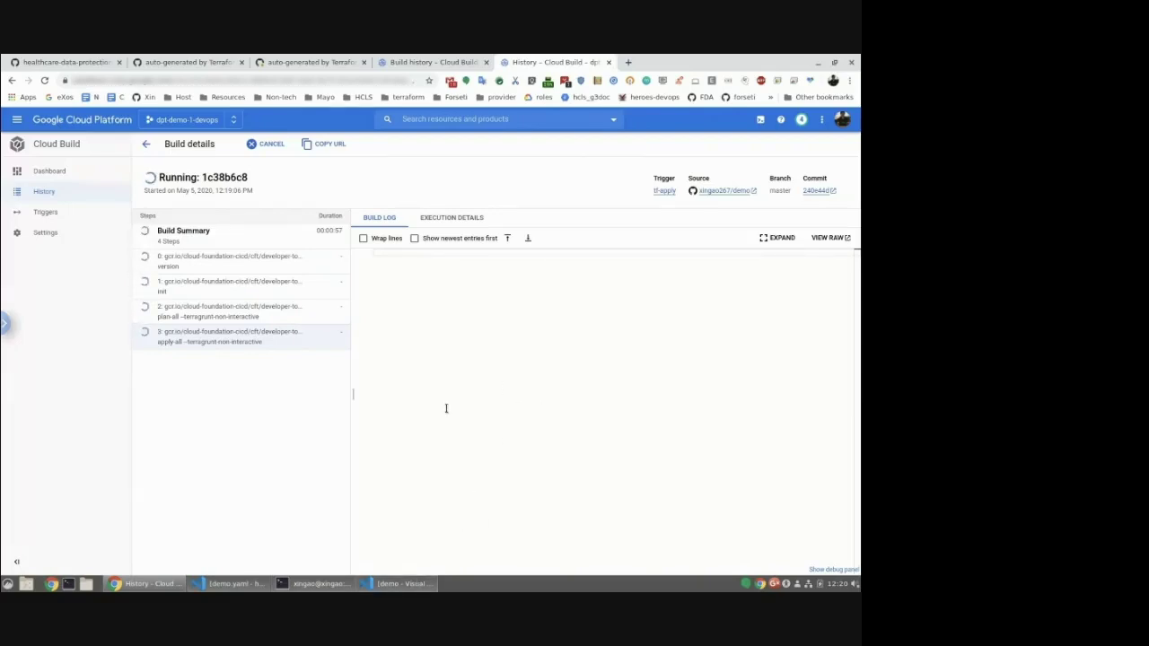
left_click(265, 311)
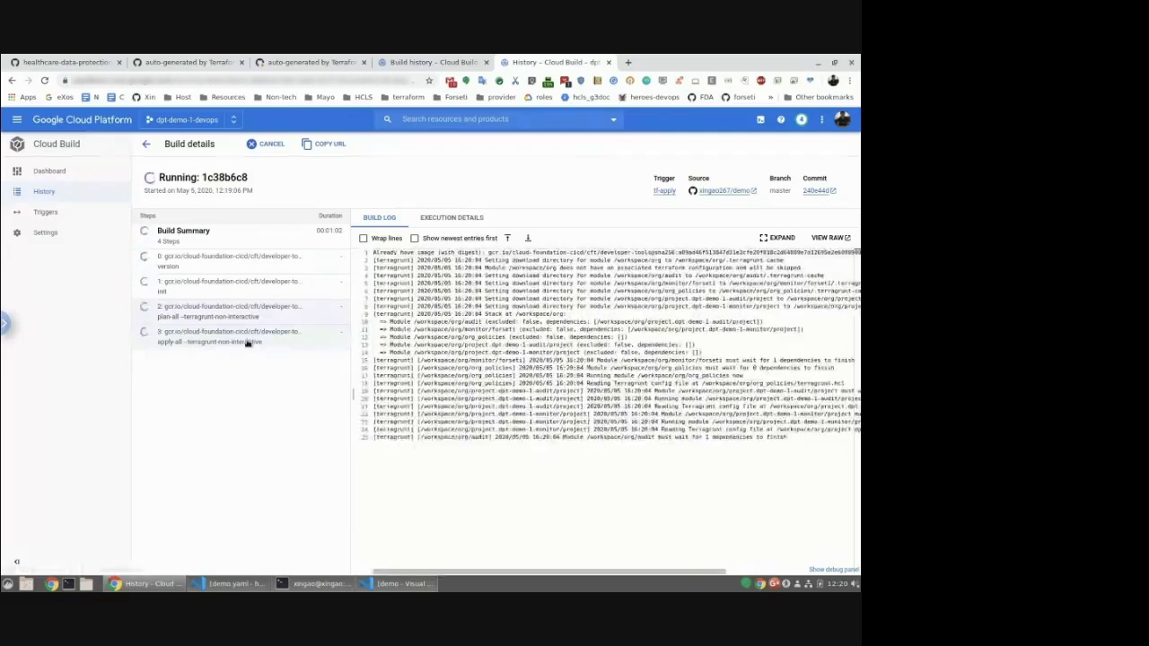
left_click(248, 337)
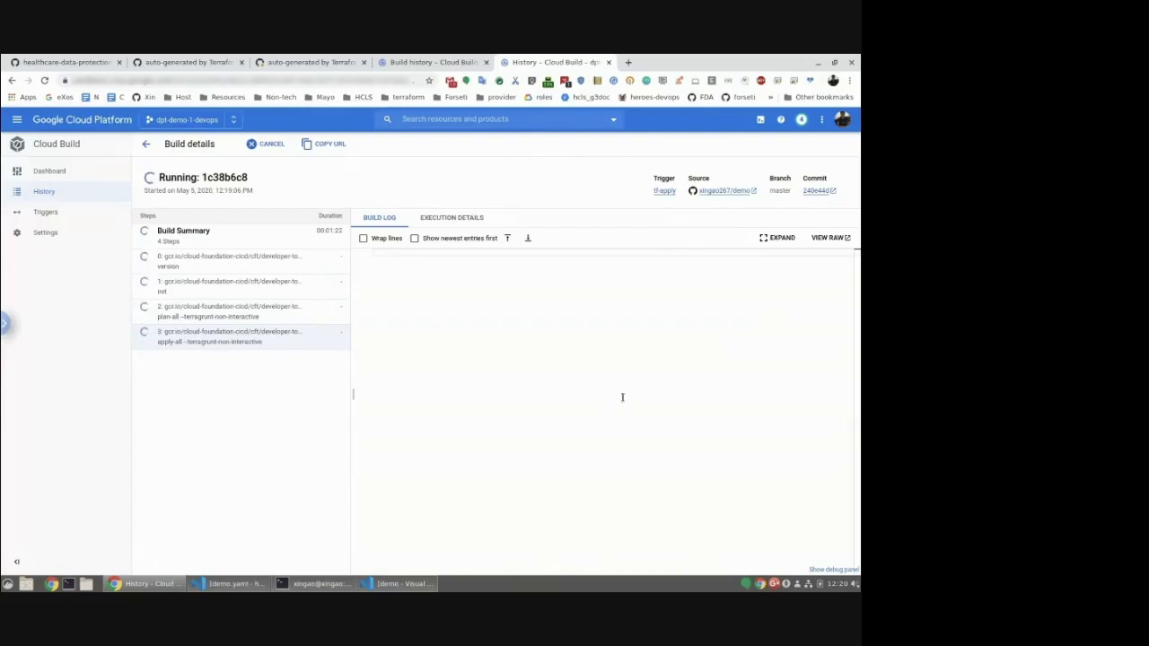
left_click(208, 313)
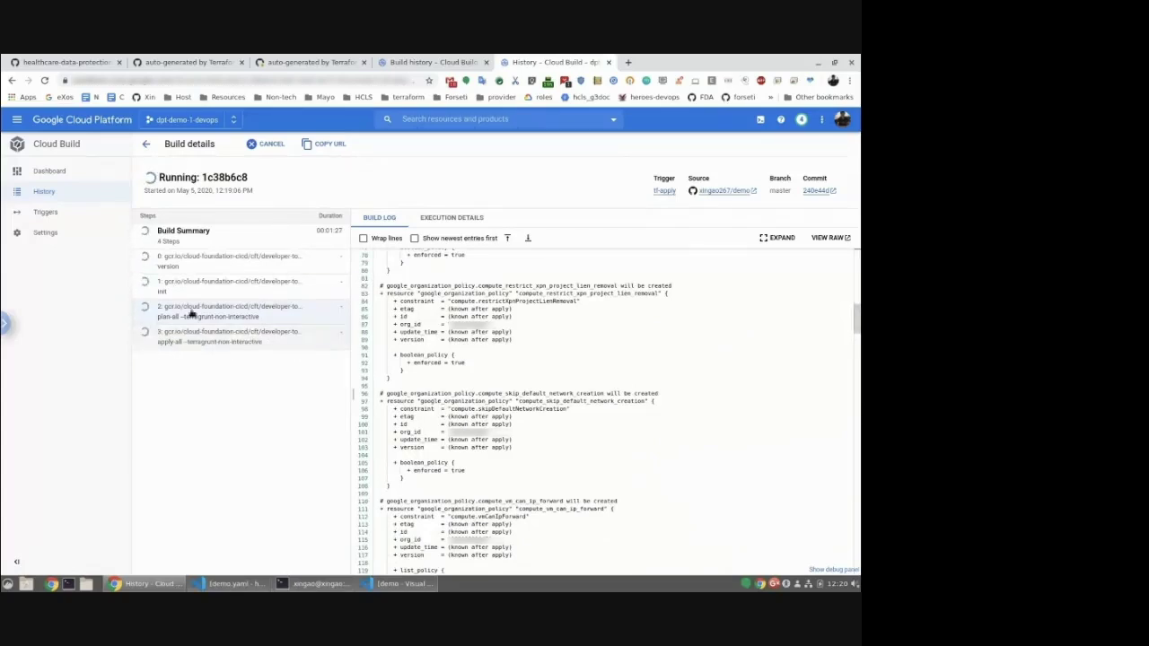
left_click(226, 338)
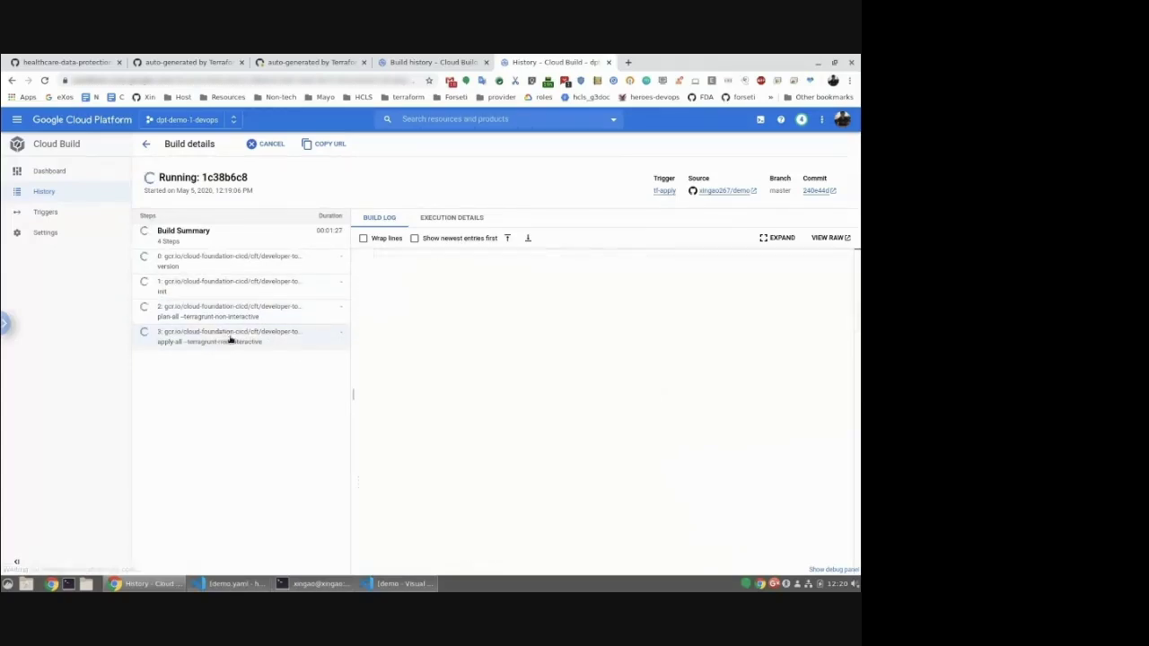
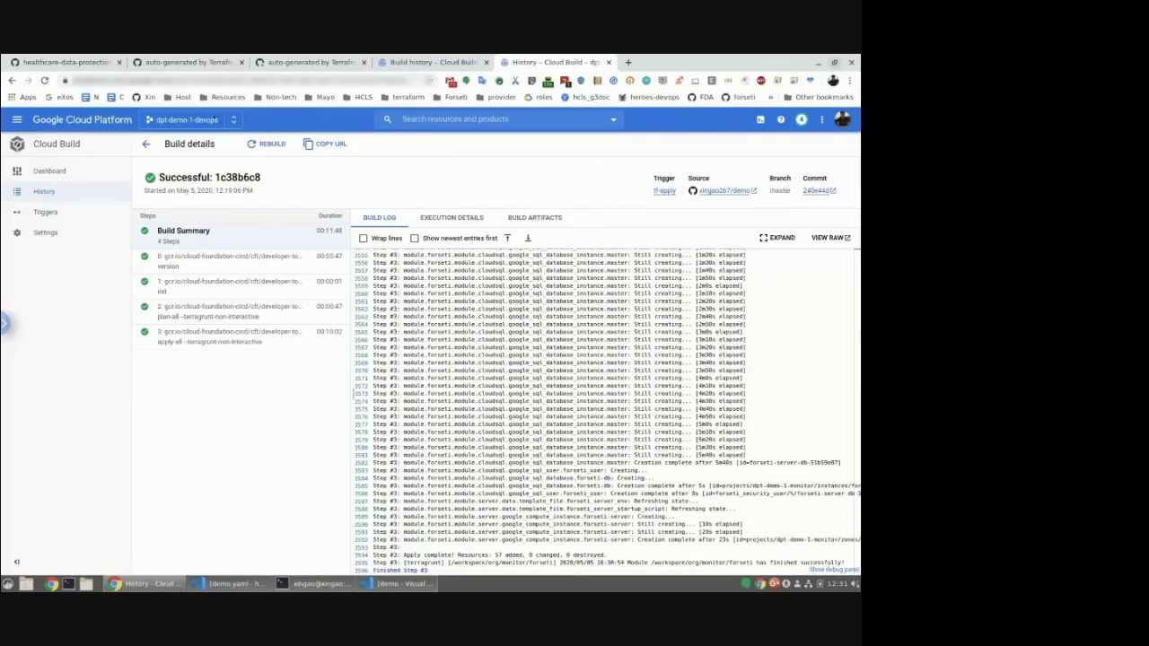
Switch to the dpt-demo-1-audit project and check its storage buckets for the organization audit logs.
left_click(215, 124)
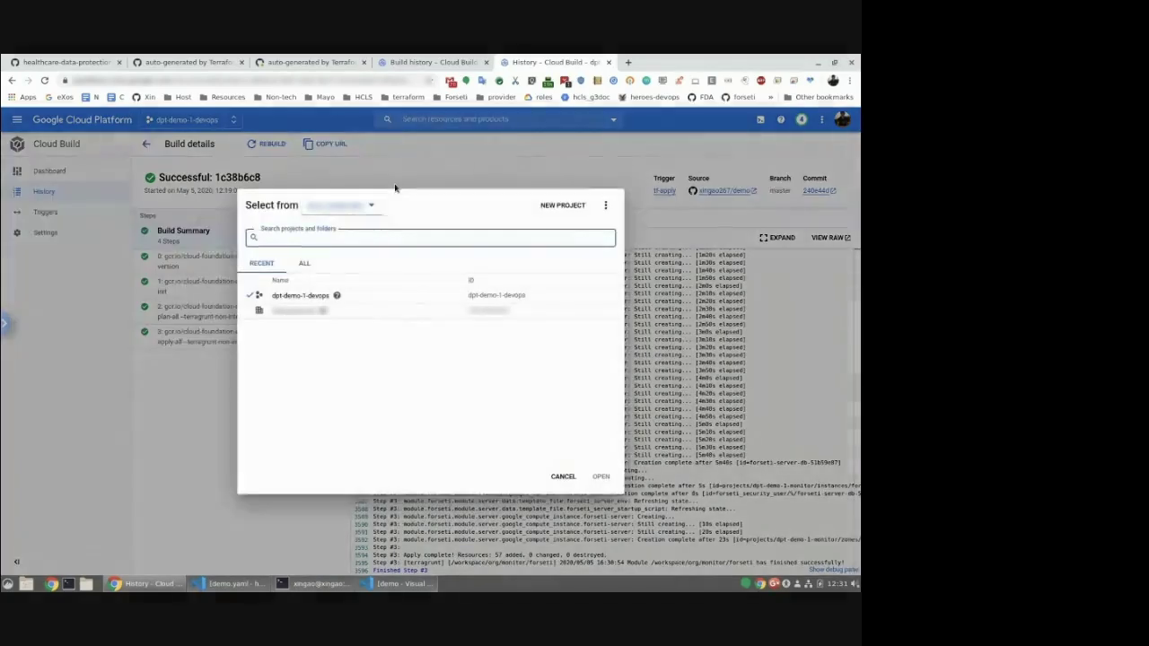
type("dpt-demo1")
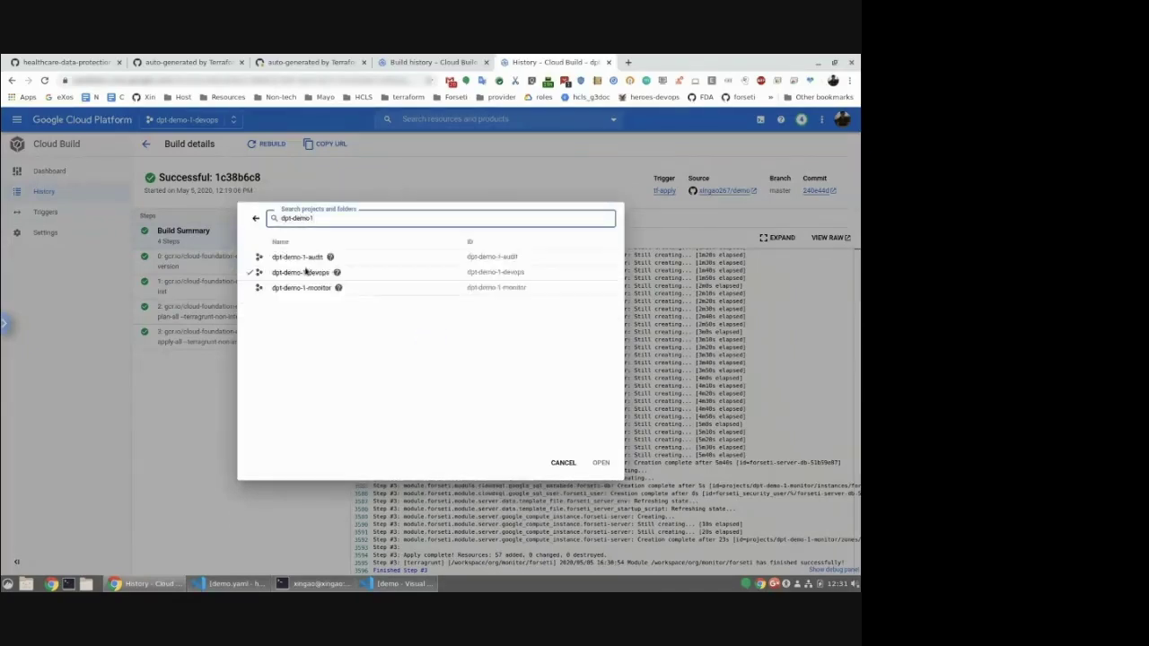
key("BackSpace")
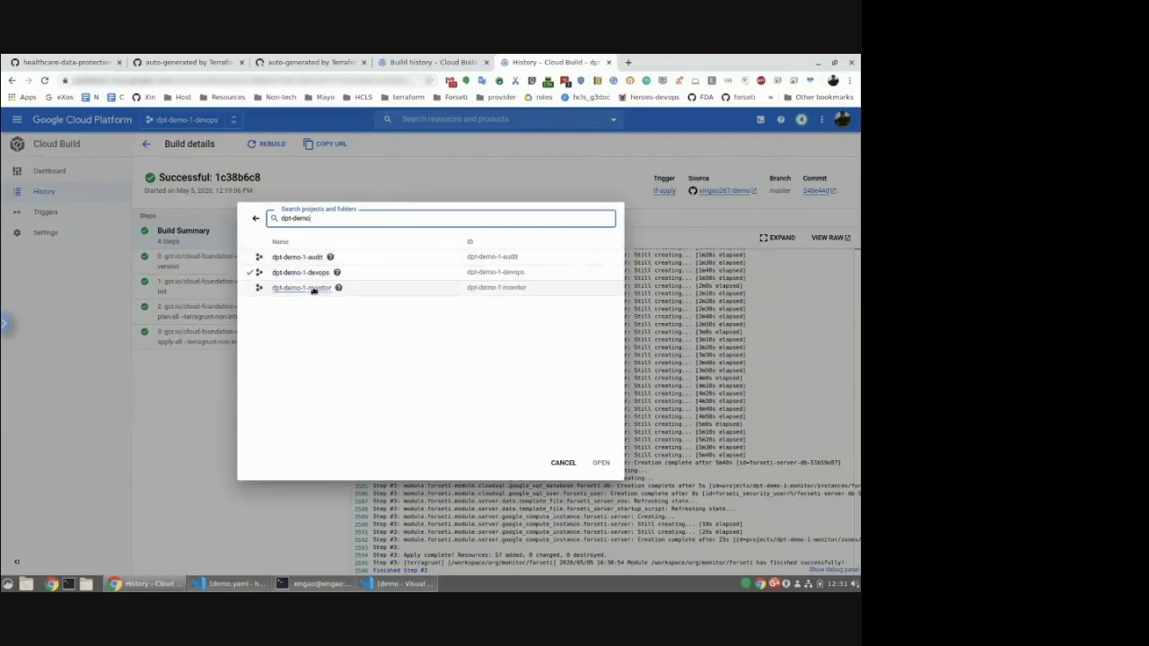
left_click(305, 258)
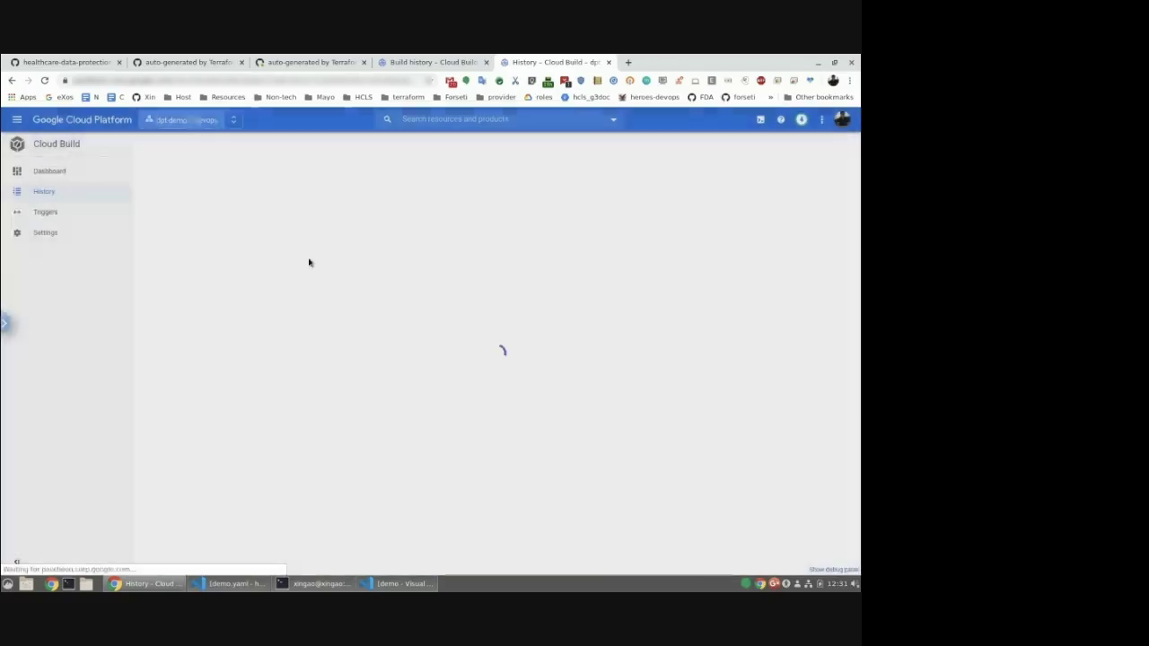
left_click(16, 120)
left_click(71, 172)
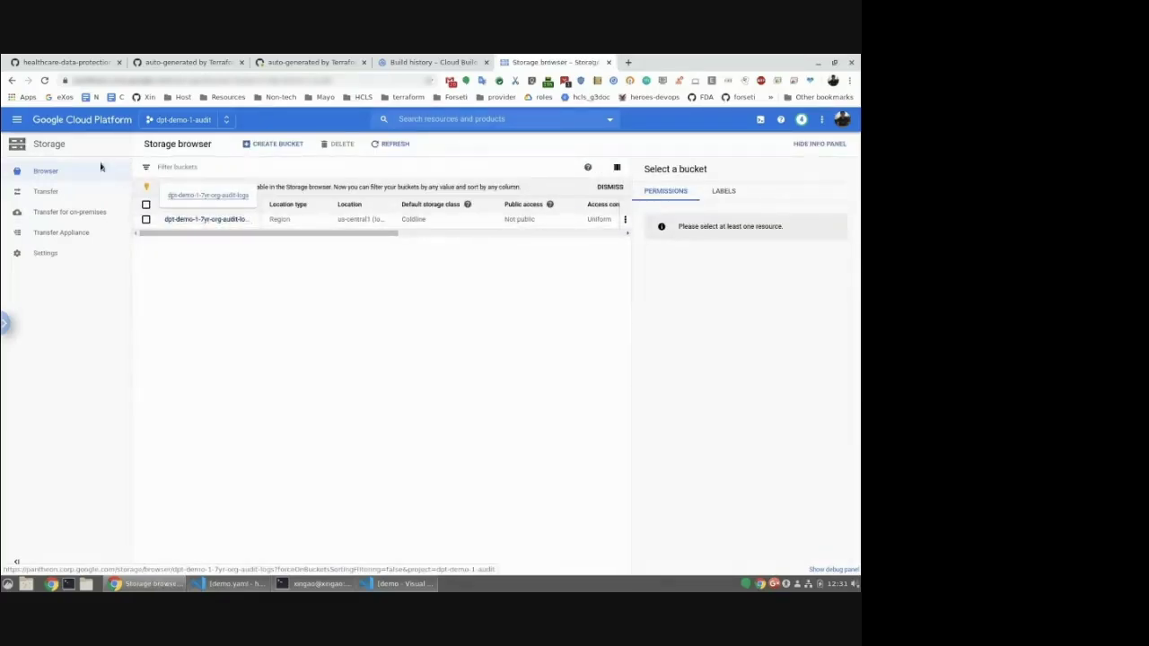
left_click(20, 123)
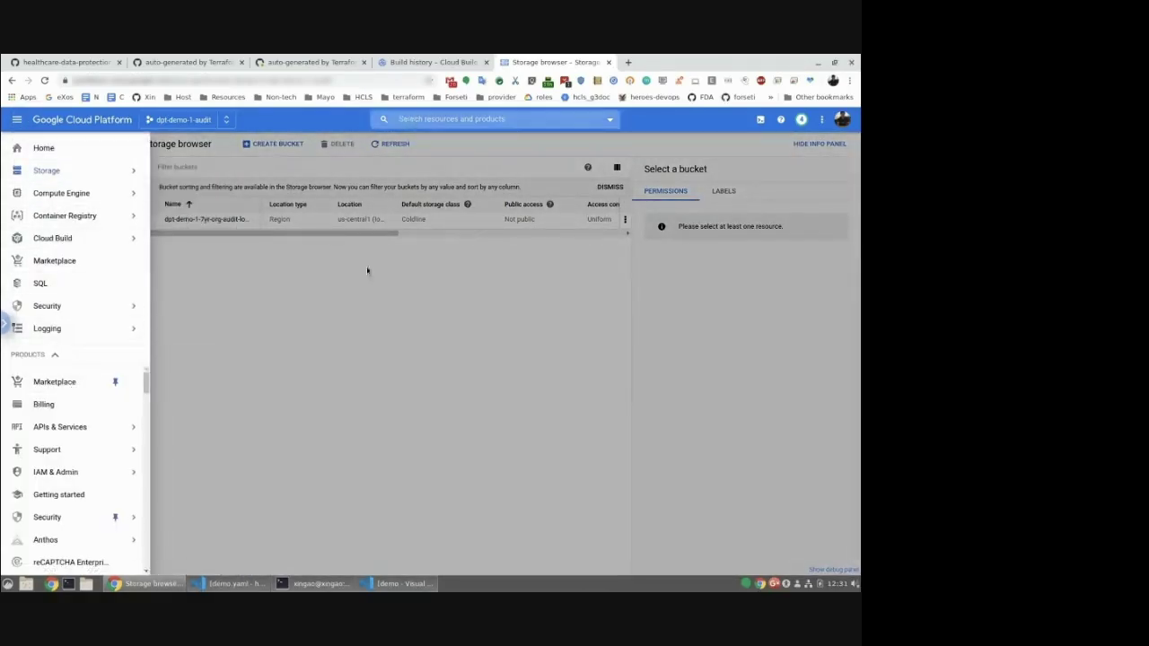
left_click(361, 296)
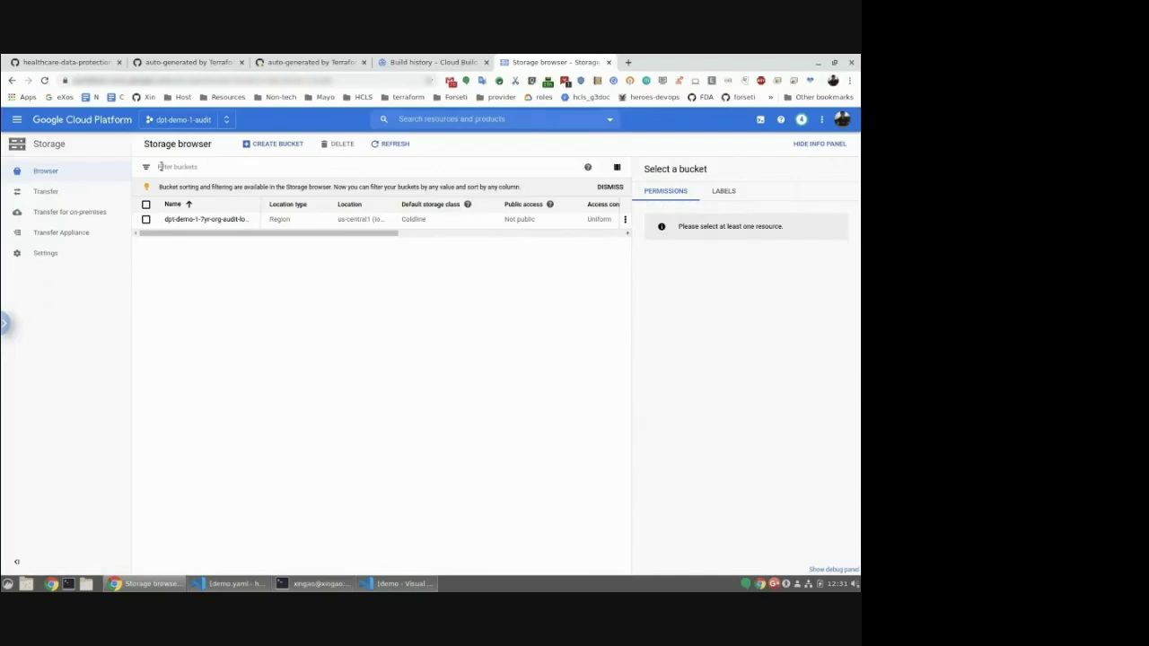
Search the projects for dpt-de, switch to dpt-demo-1-monitor and check its Forseti storage buckets.
left_click(199, 122)
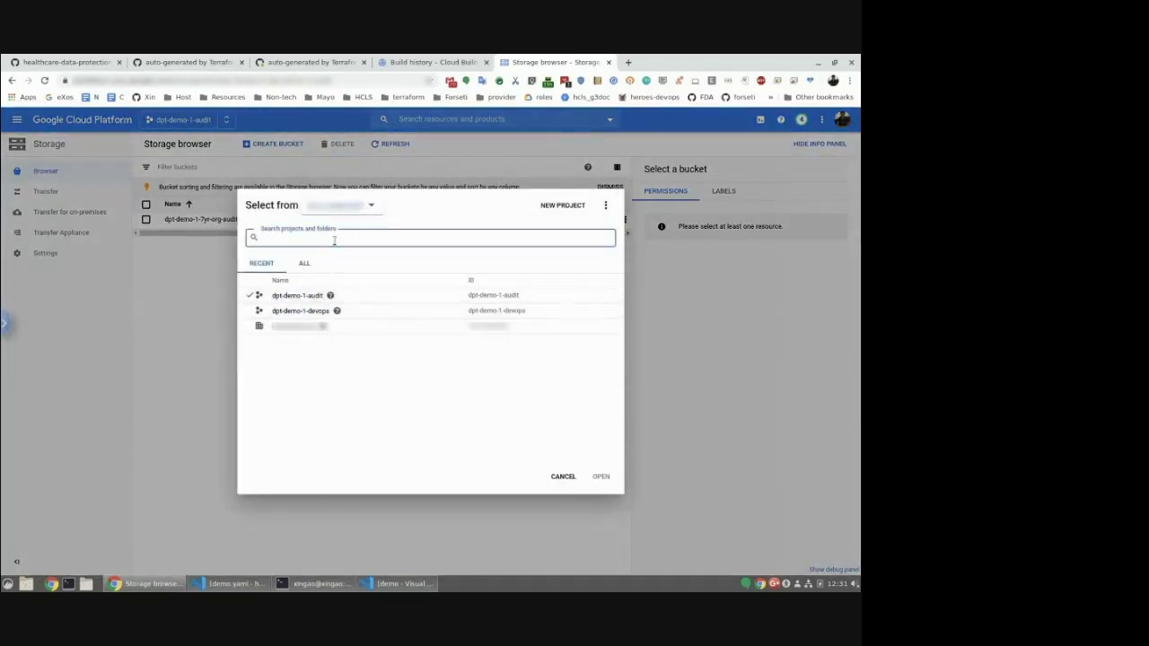
type("dpt-de")
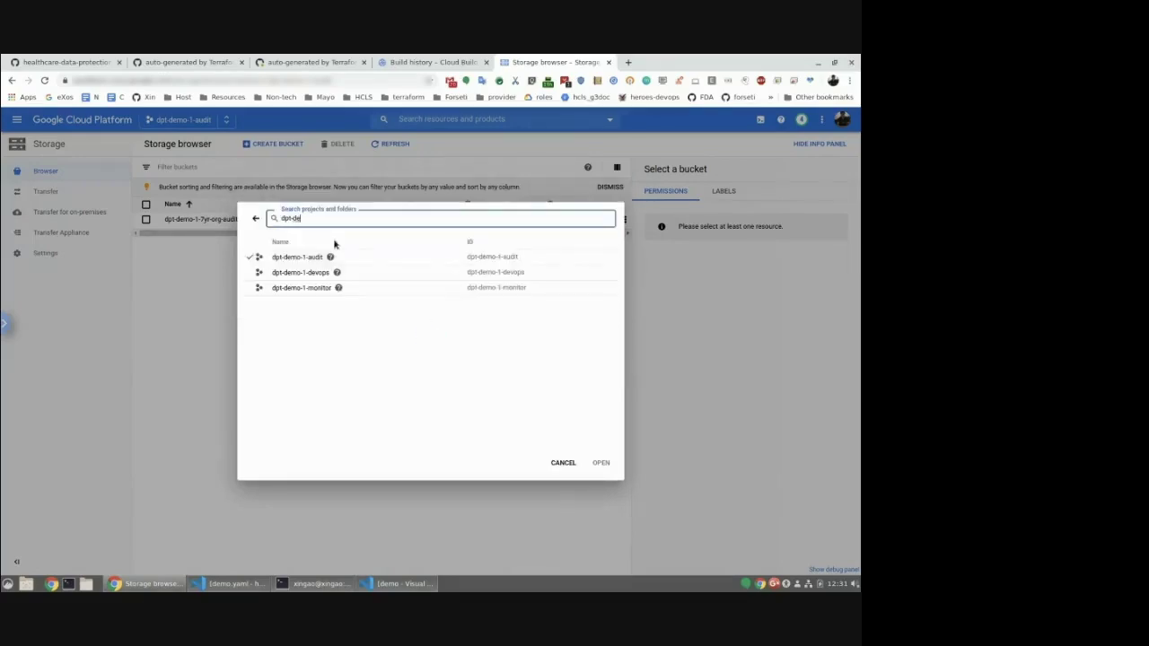
left_click(286, 287)
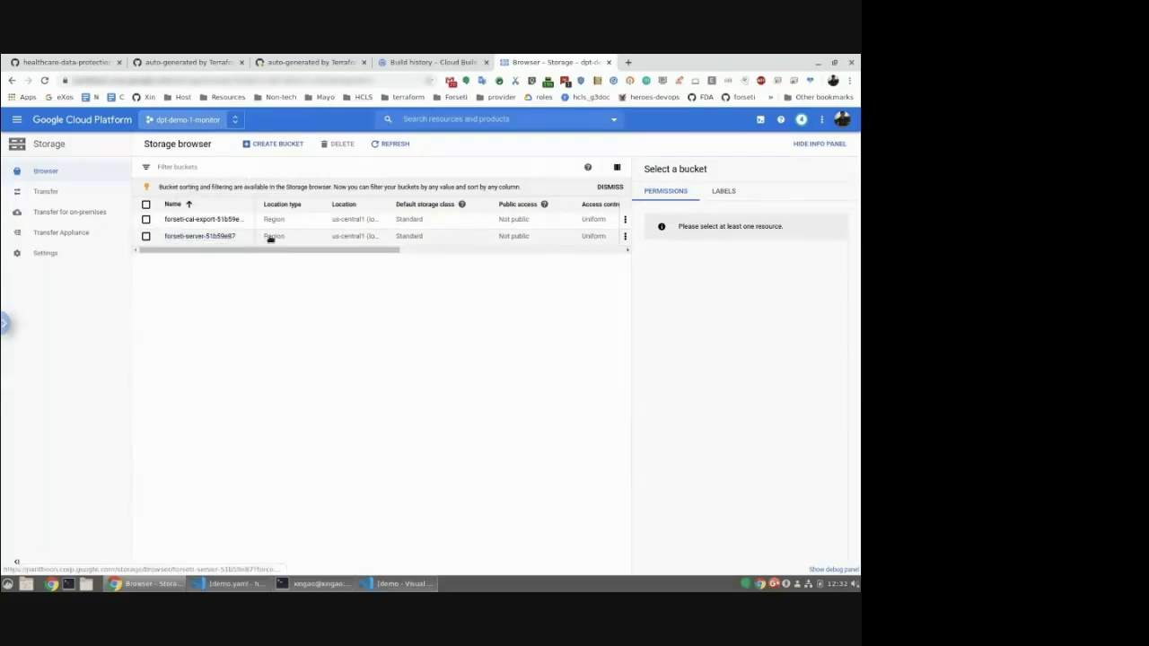
Check the Forseti server under Compute Engine VM instances and its database under SQL instances in dpt-demo-1-monitor.
left_click(16, 119)
left_click(70, 193)
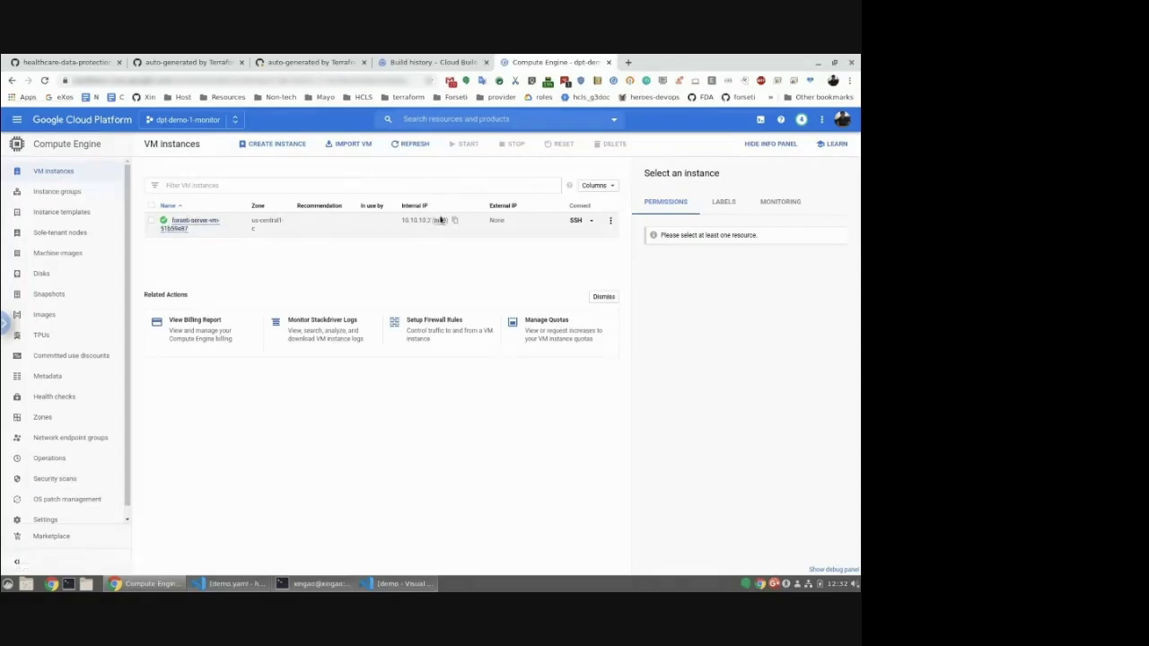
left_click(16, 119)
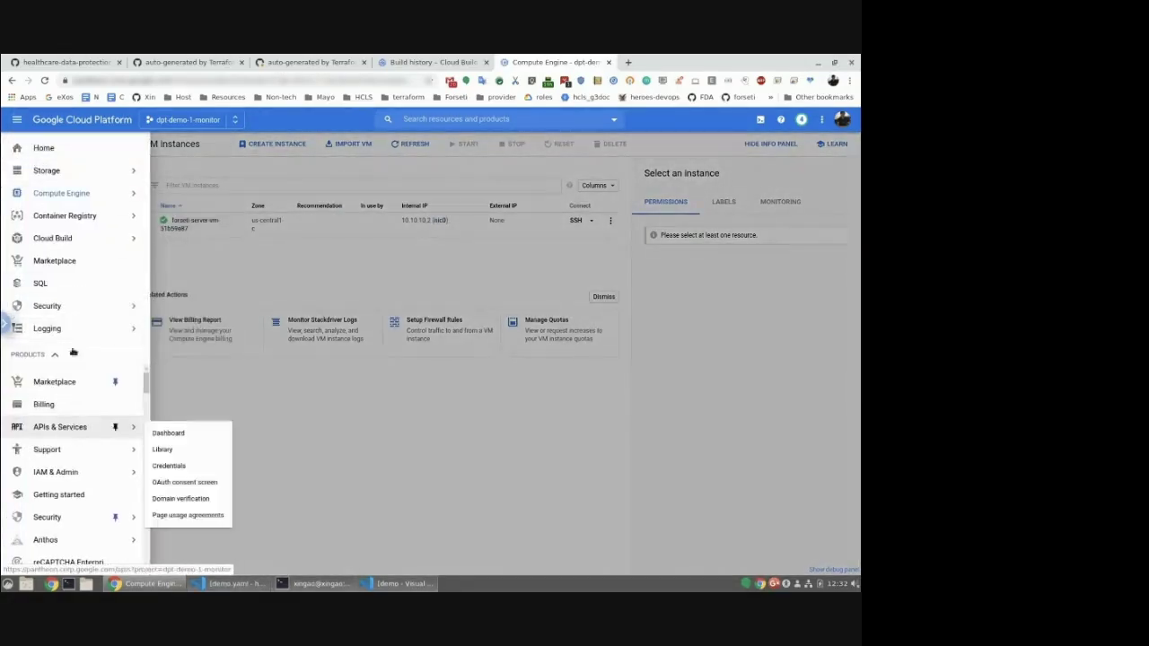
left_click(64, 287)
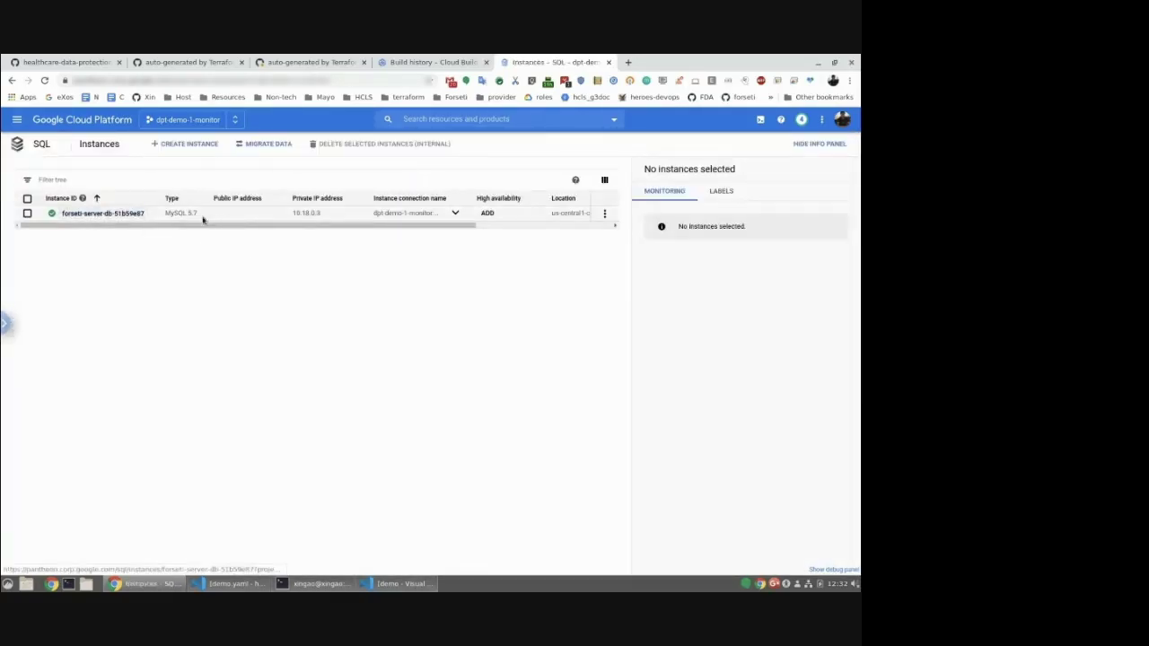
left_click(120, 216)
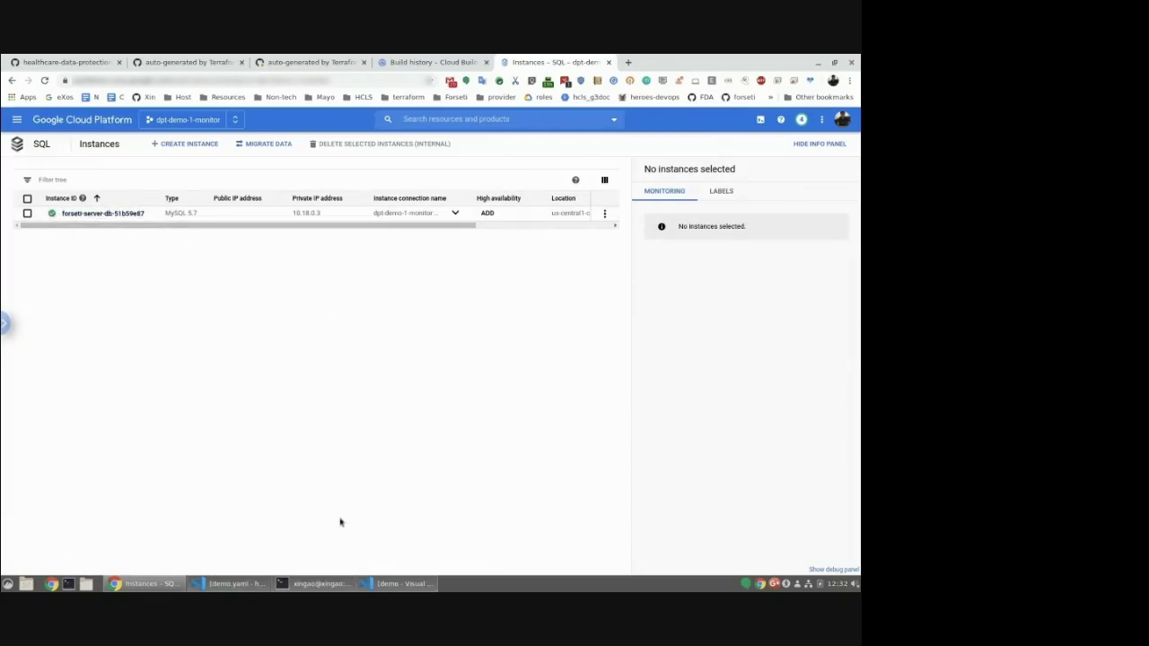
Switch to the terminal, list the organization's log sinks with gcloud beta logging sinks list, and check the BigQuery sink's destination.
left_click(341, 583)
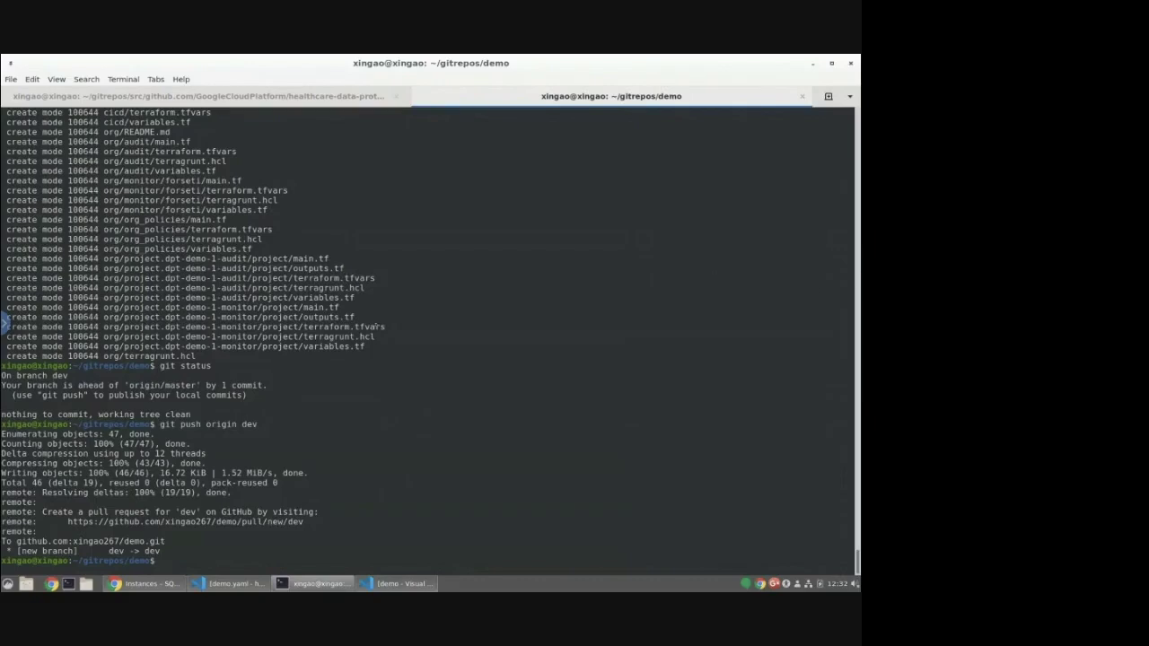
key("ctrl+shift+v")
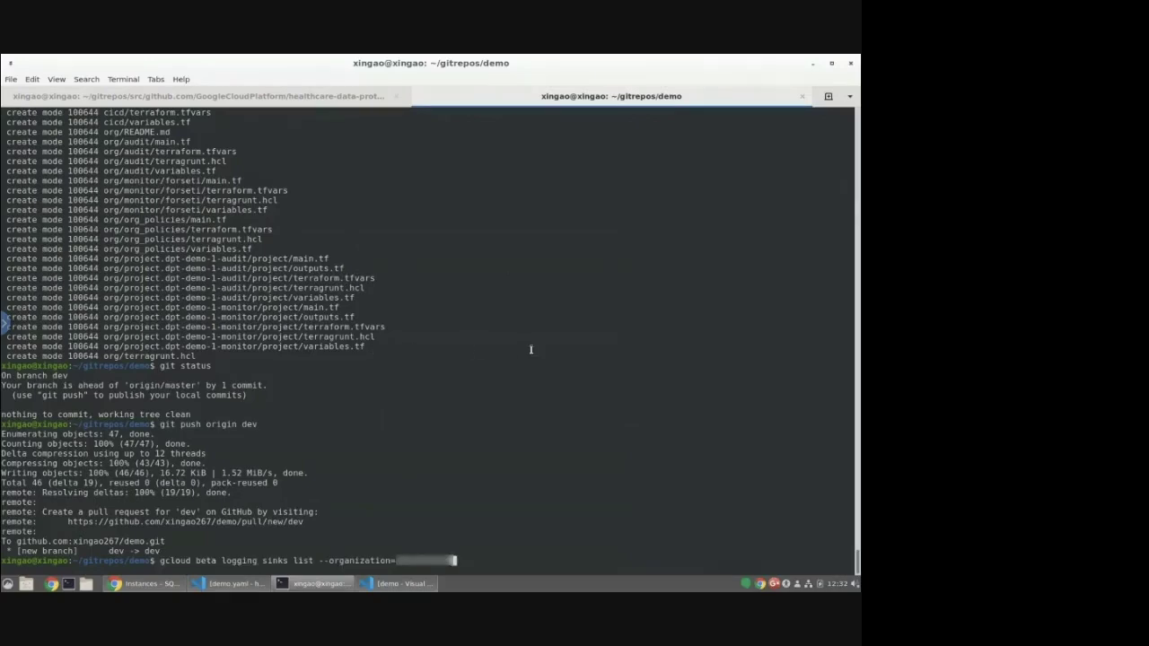
key("Return")
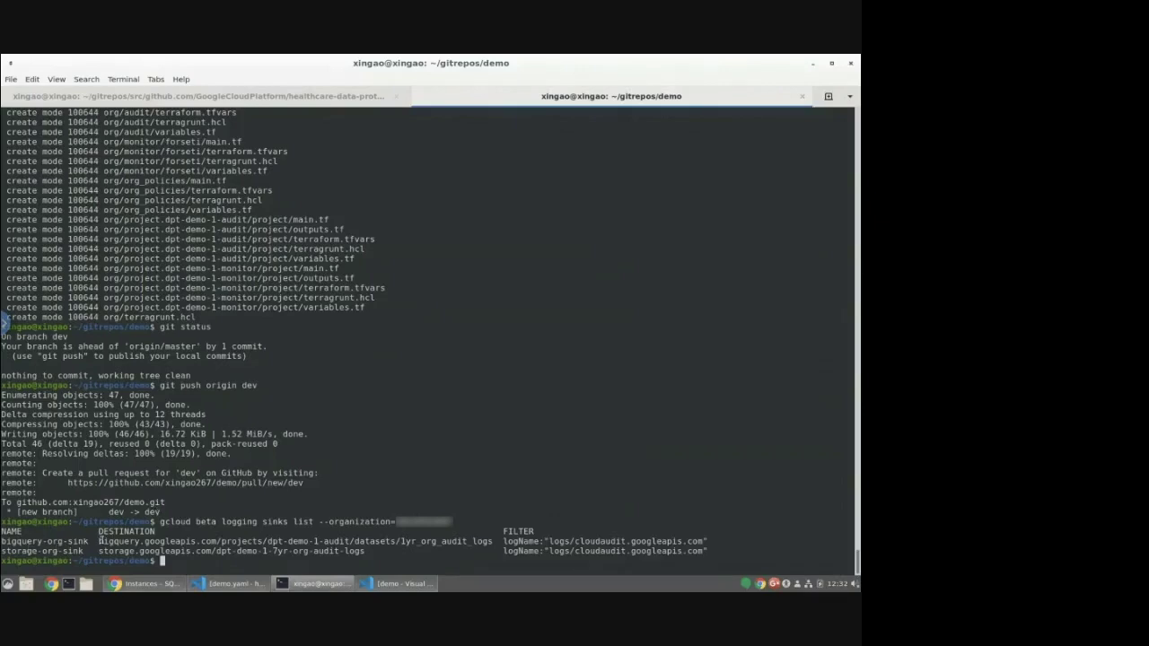
left_click_drag(101, 542, 493, 542)
left_click(289, 518)
Switch to Visual Studio Code and review the foundation template's DEVOPS, AUDIT, MONITOR and CICD settings in demo.yaml.
left_click(201, 583)
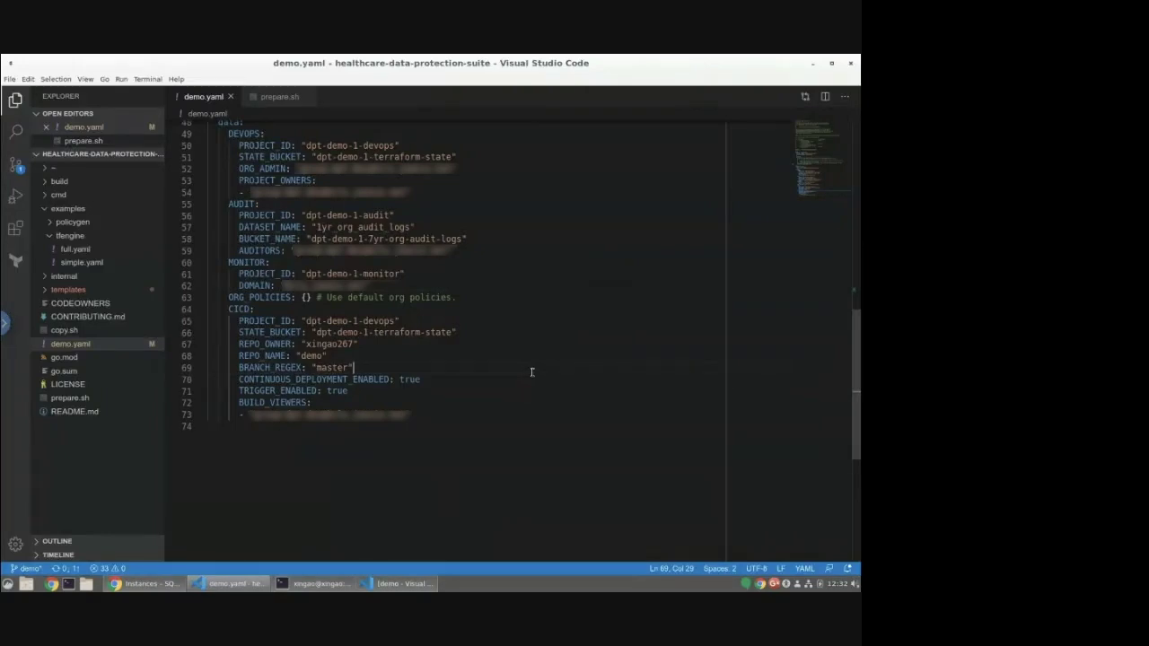
scroll(532, 372, "up", 4)
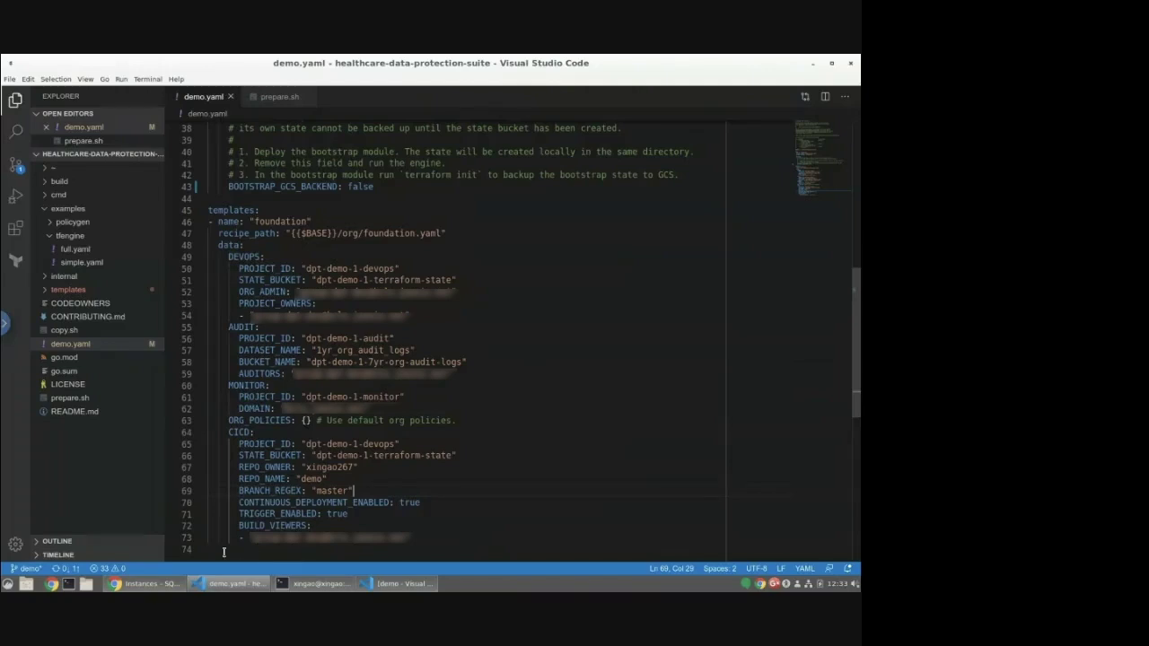
Switch back to the browser and view the demo repository's merged files on the master branch on GitHub.
key("alt+Tab")
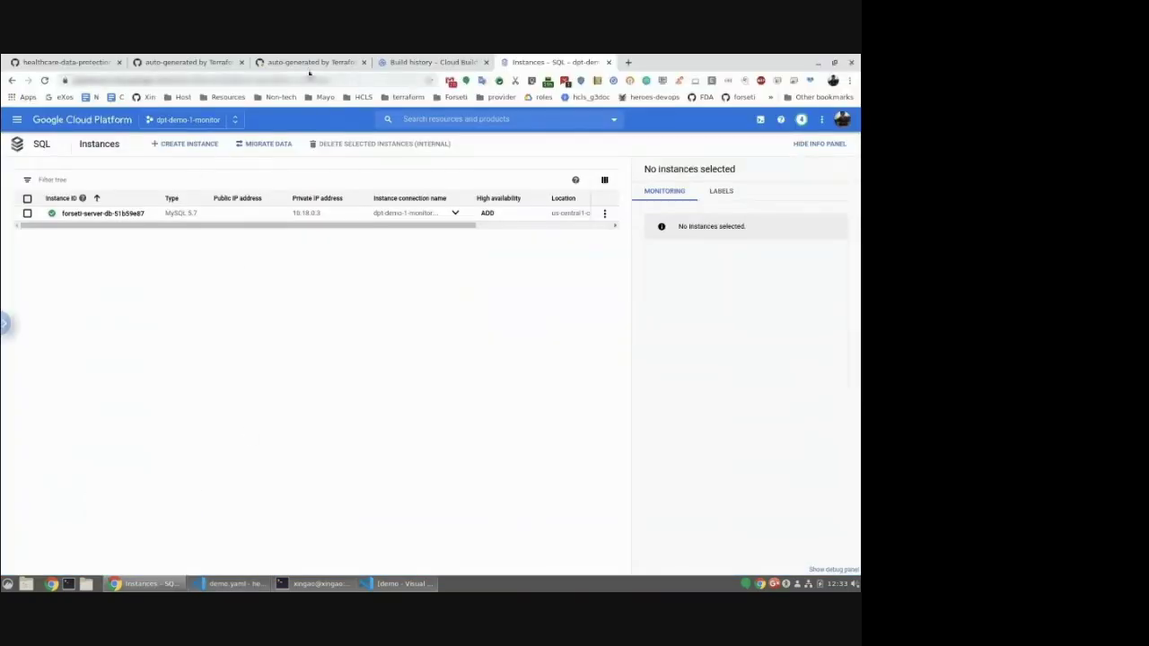
left_click(306, 65)
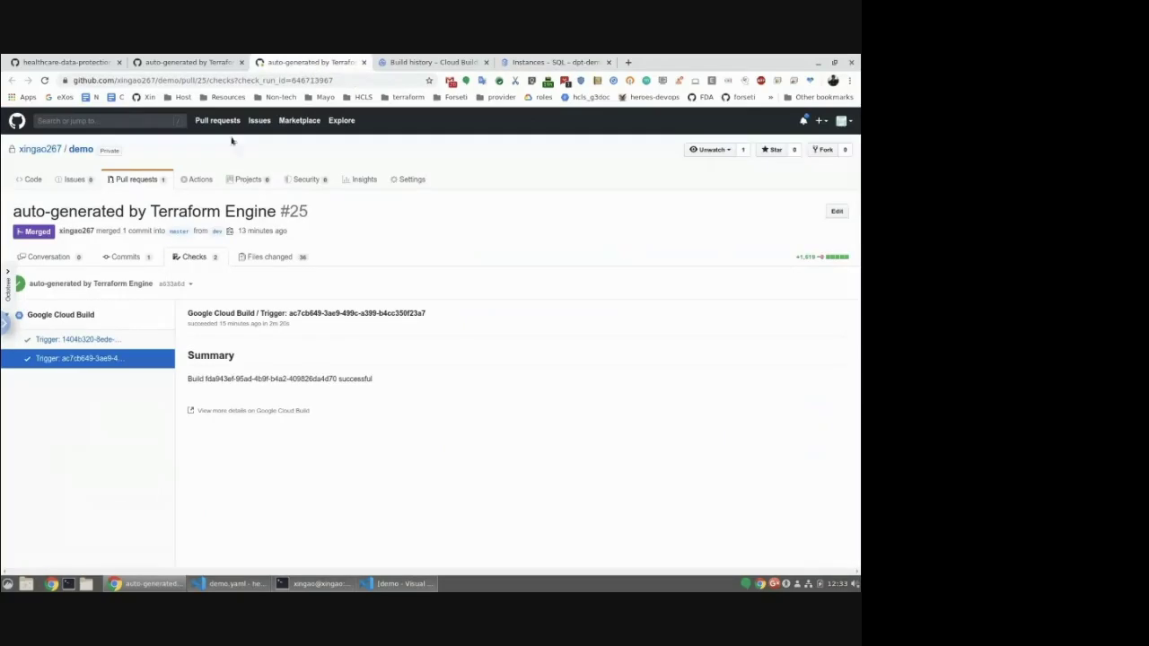
left_click(34, 179)
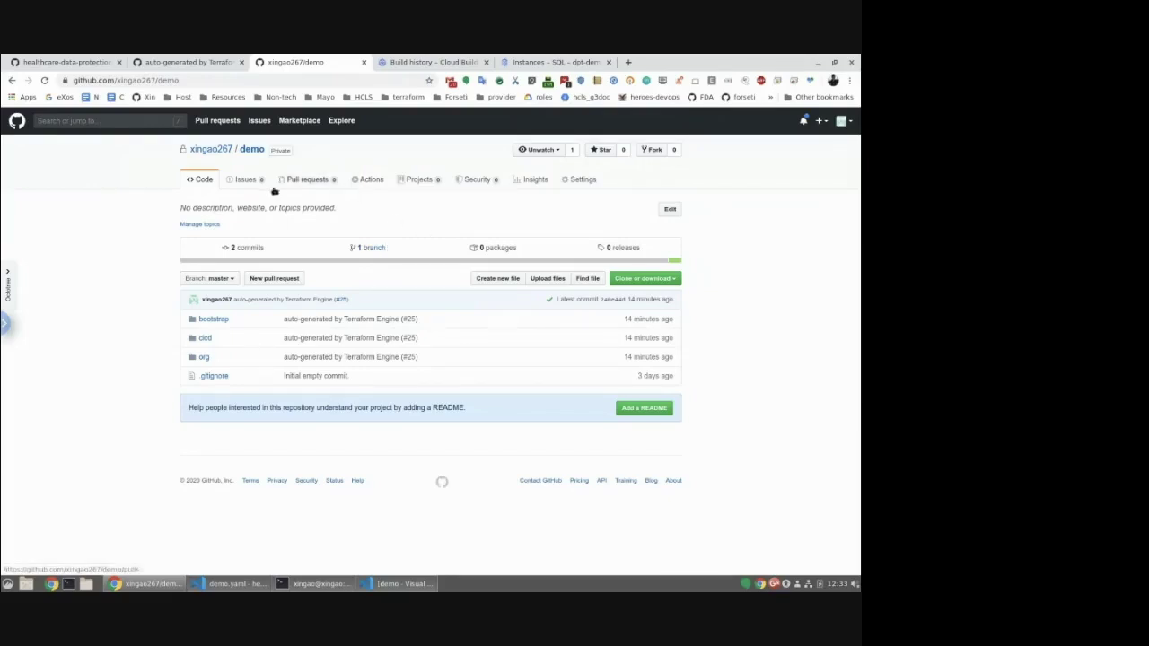
Return to the Google Cloud console from GitHub and open the storage browser for dpt-demo-1-monitor.
left_click(543, 63)
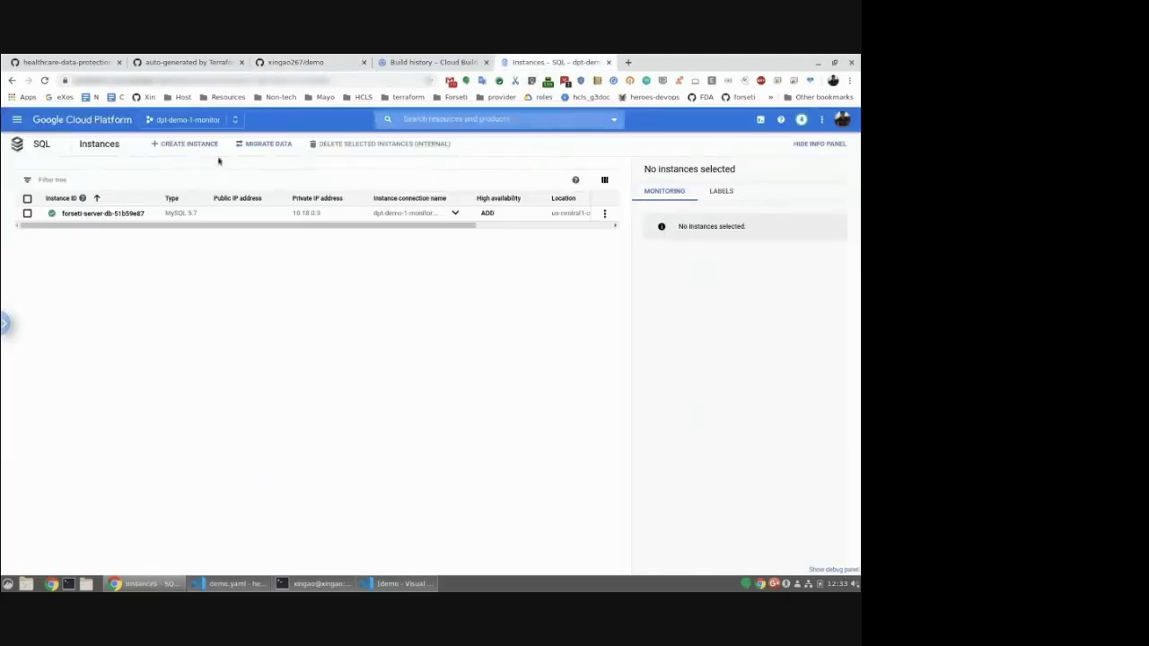
left_click(16, 119)
mouse_move(88, 192)
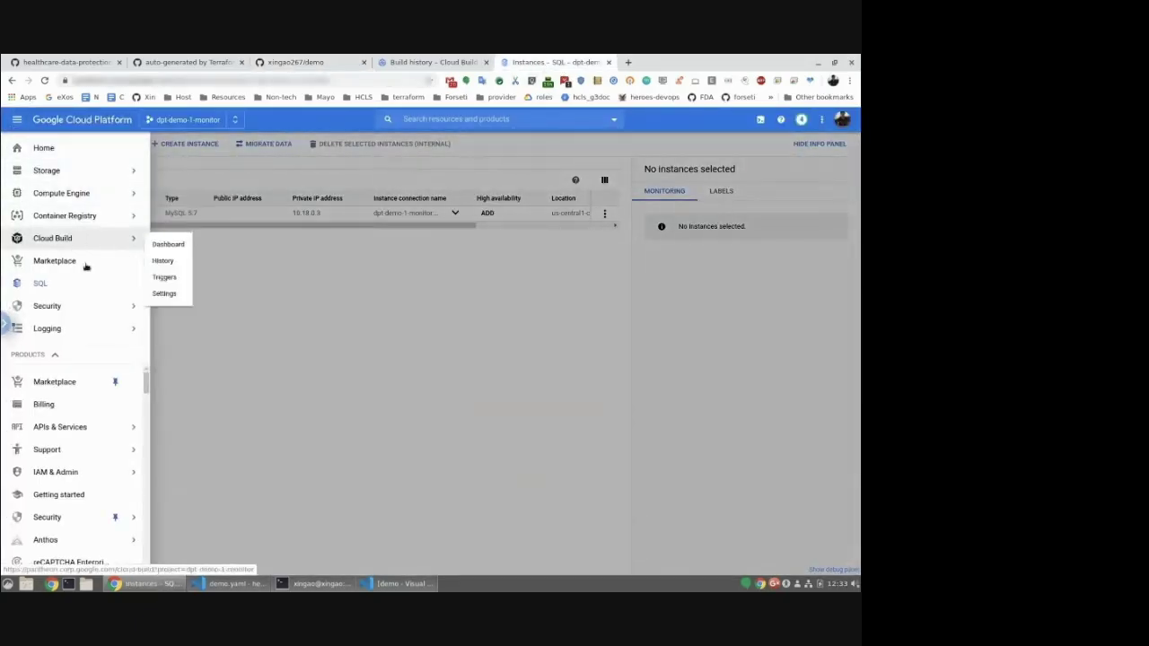
left_click(80, 173)
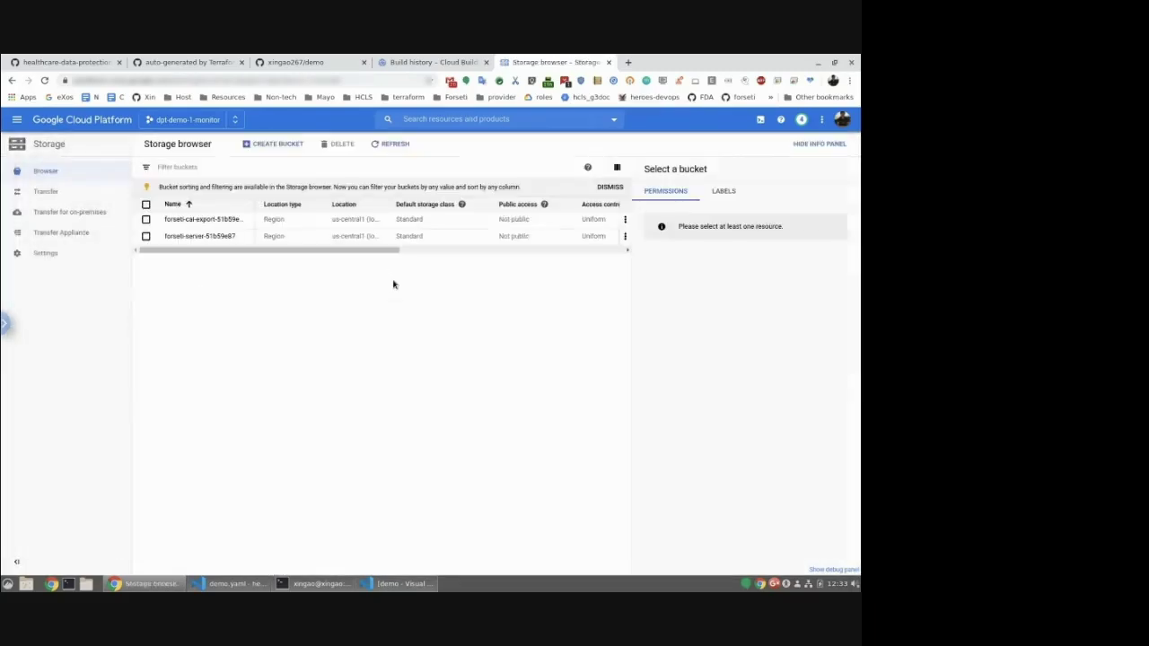